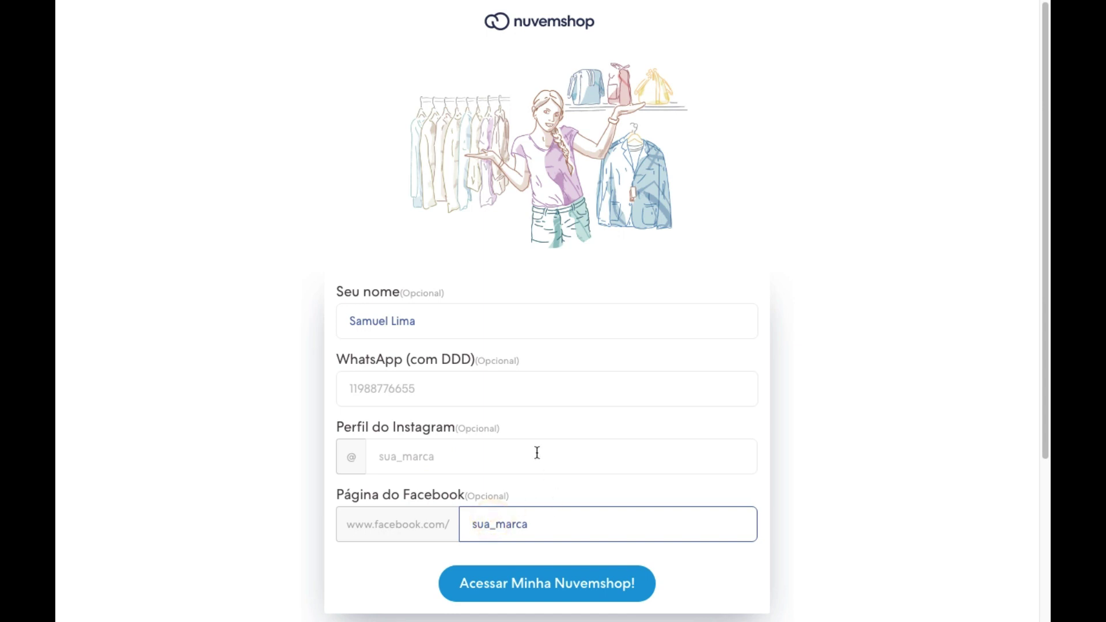
Create the Quero Aprender store, then open its public storefront from the new dashboard.
left_click(546, 584)
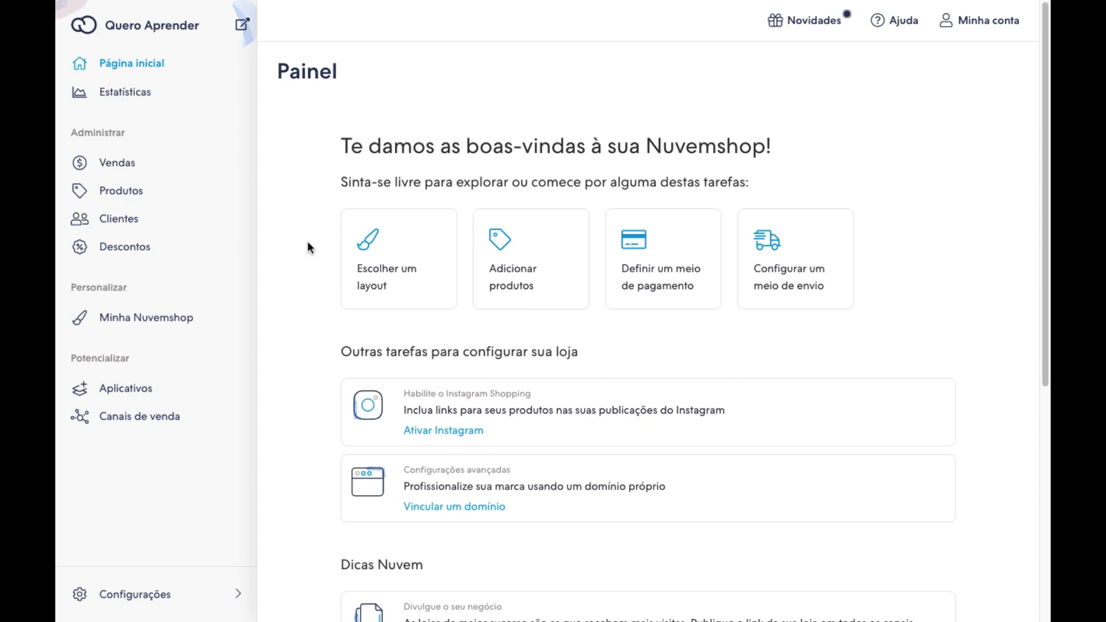
scroll(347, 361, "down", 1)
scroll(346, 357, "up", 1)
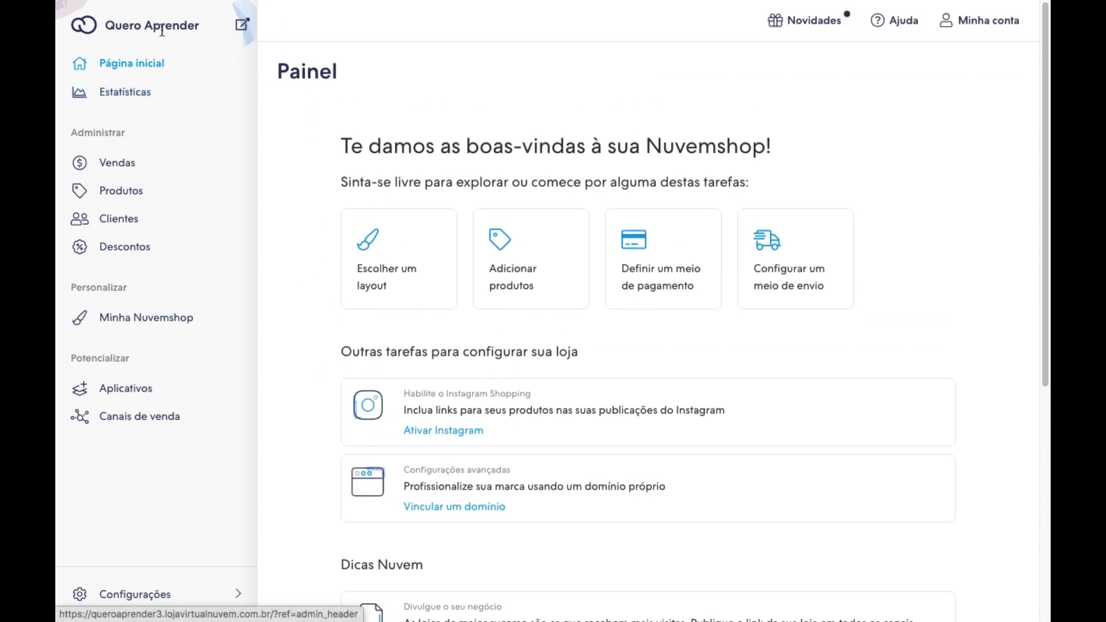
left_click_drag(105, 26, 203, 28)
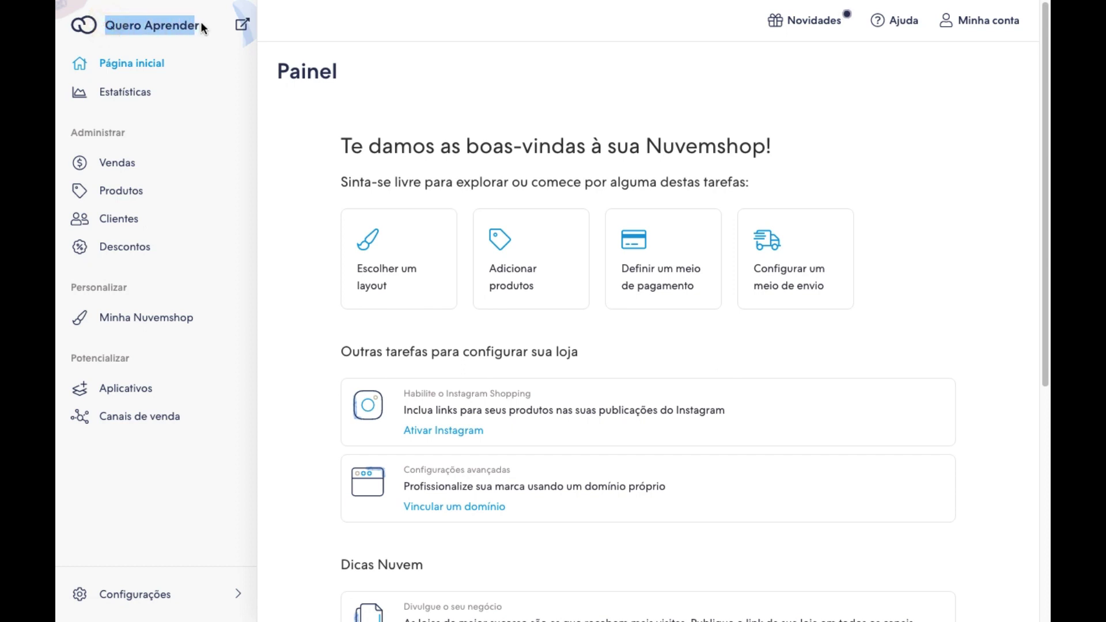
left_click(242, 26)
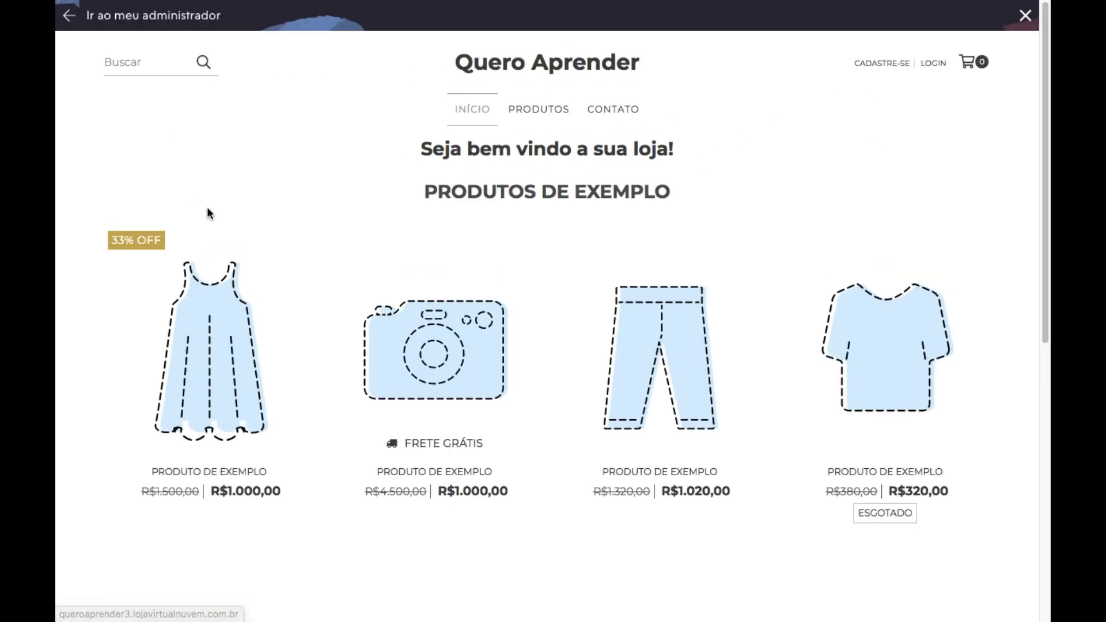
Browse the storefront's four sample products and footer, then go back to the admin.
scroll(566, 269, "down", 7)
scroll(565, 266, "down", 2)
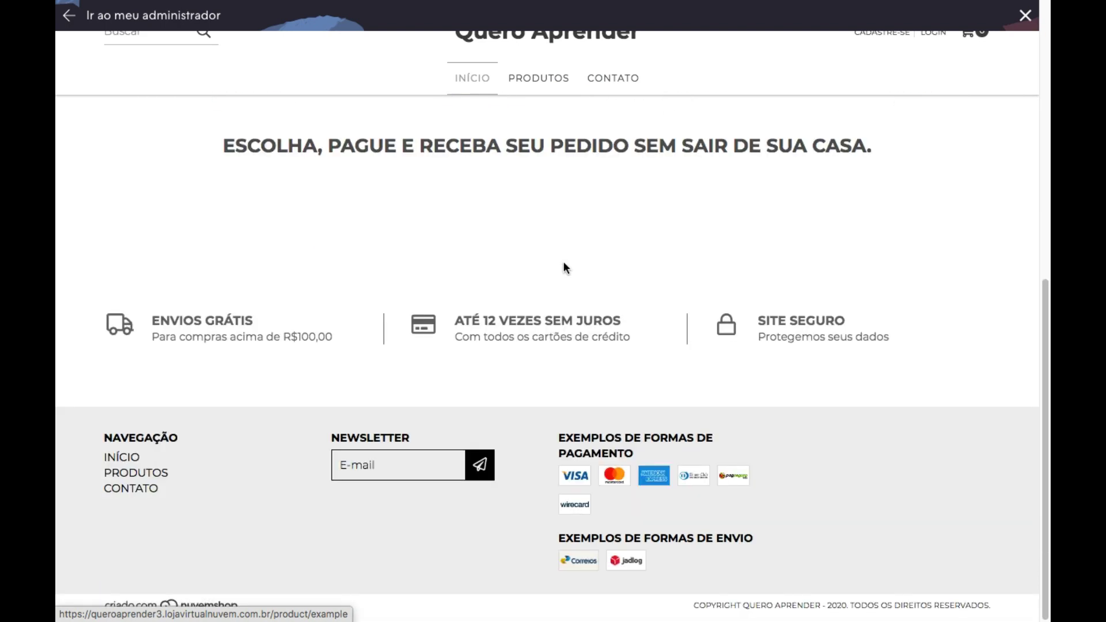
scroll(564, 262, "up", 9)
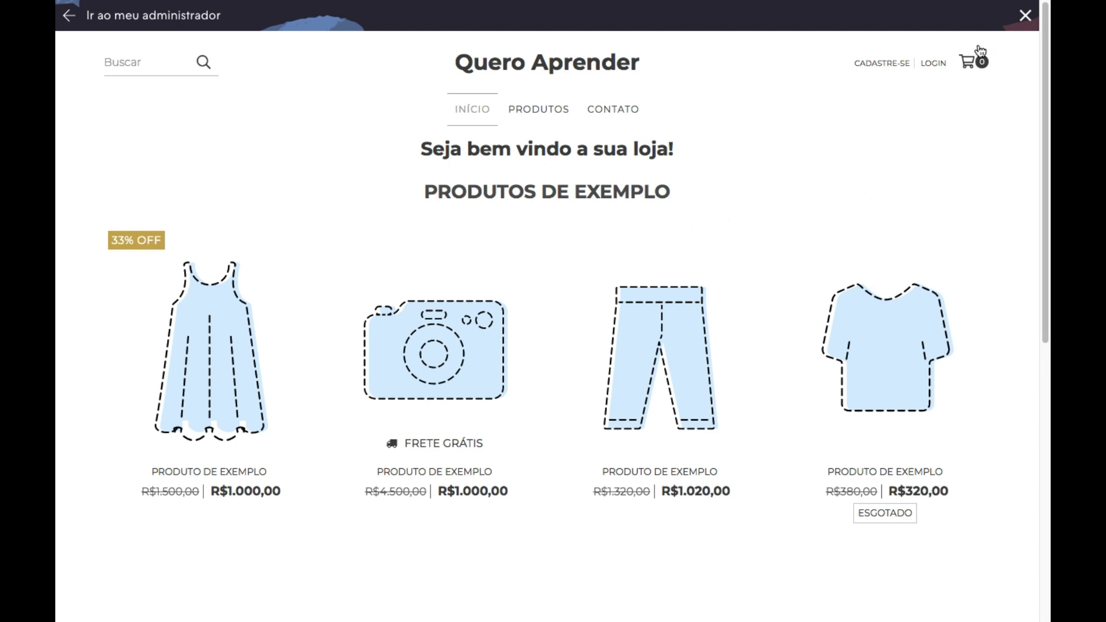
left_click(100, 16)
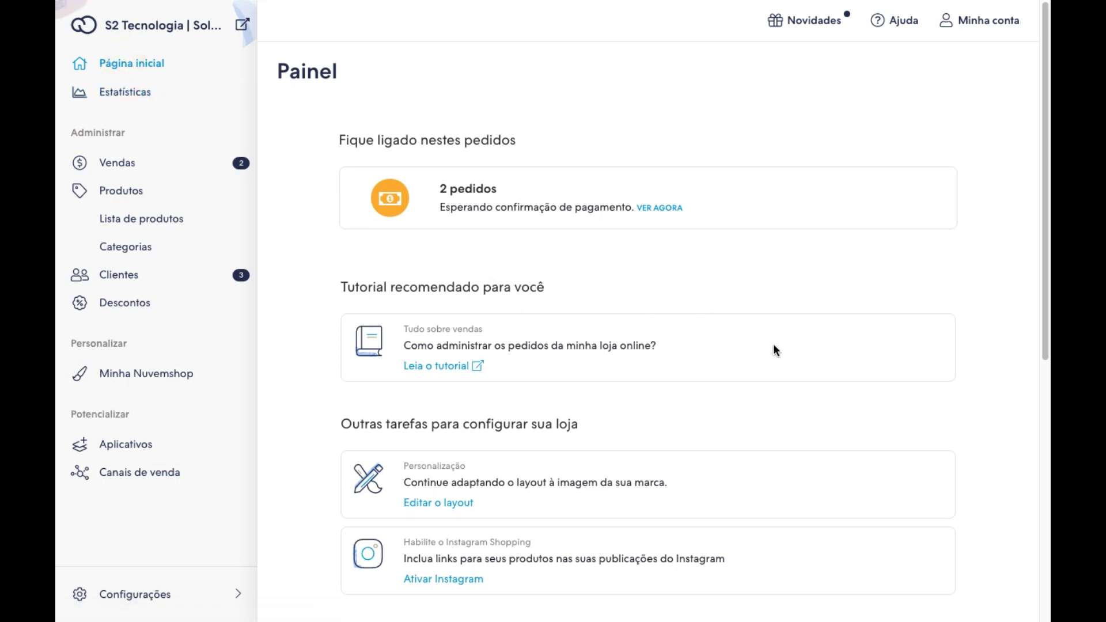
Scroll through the Painel cards and back up to the 2 orders awaiting payment confirmation.
scroll(770, 348, "down", 2)
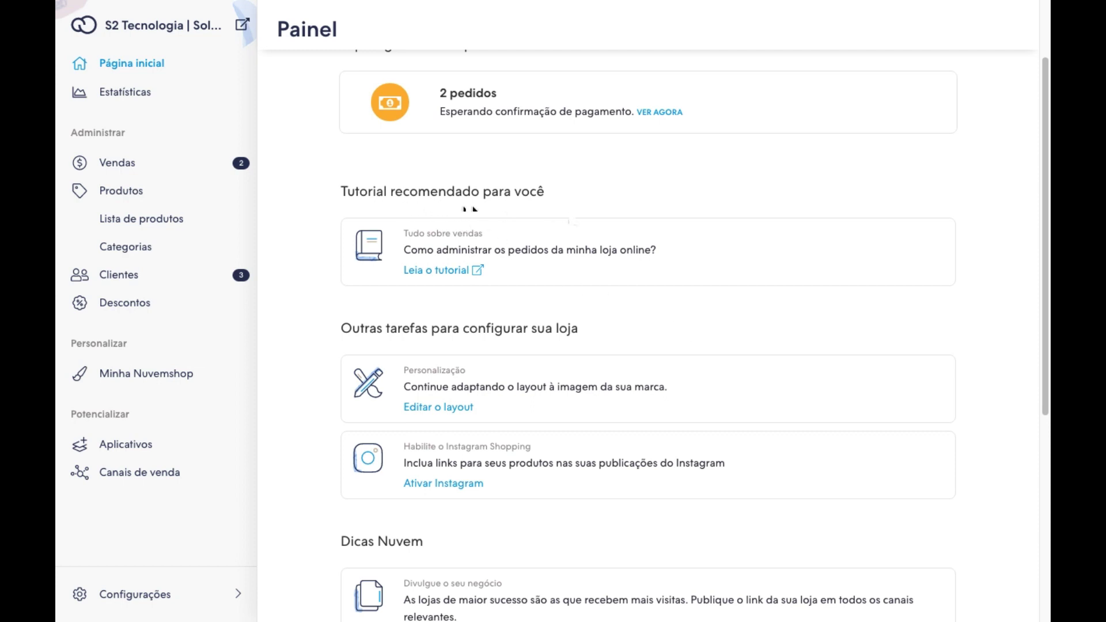
scroll(569, 214, "down", 2)
scroll(438, 242, "down", 2)
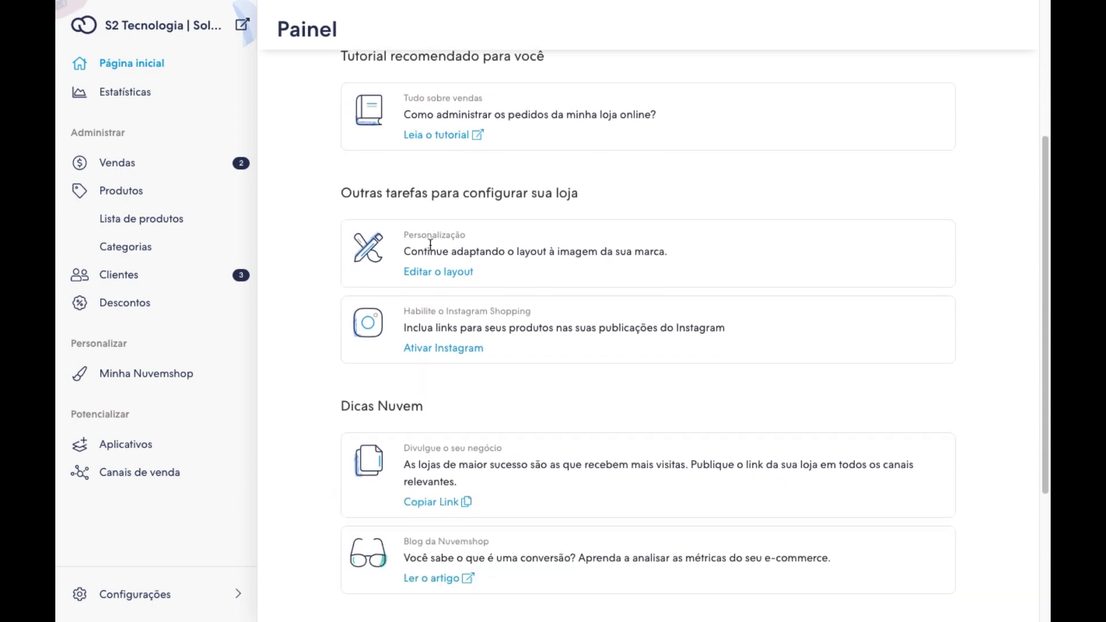
scroll(425, 242, "down", 3)
scroll(425, 240, "down", 2)
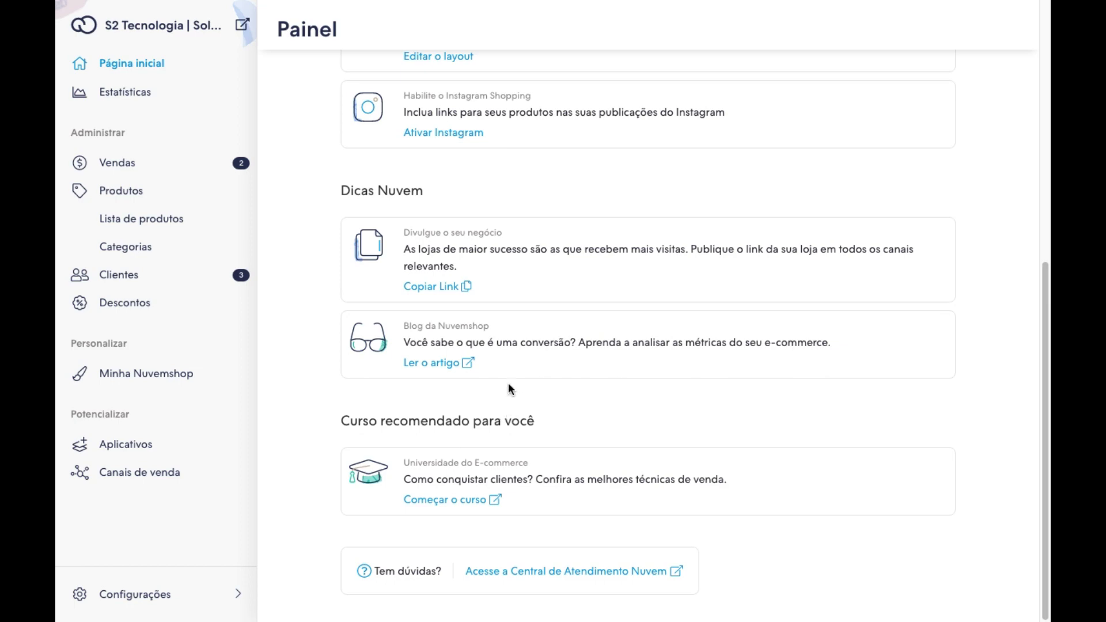
scroll(508, 385, "up", 8)
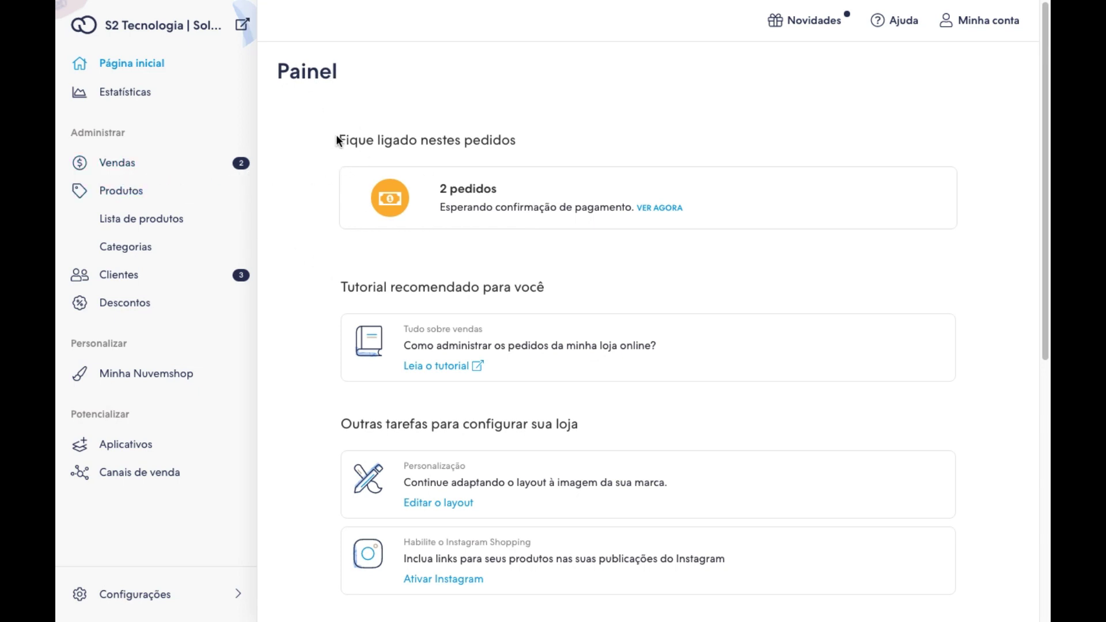
left_click_drag(338, 140, 497, 199)
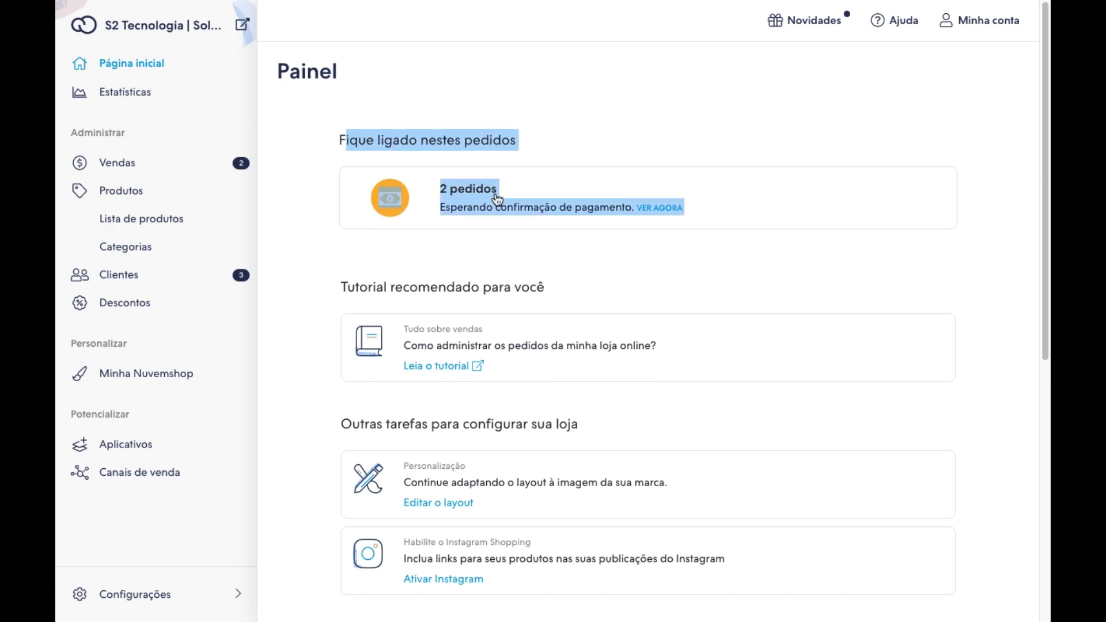
left_click(574, 161)
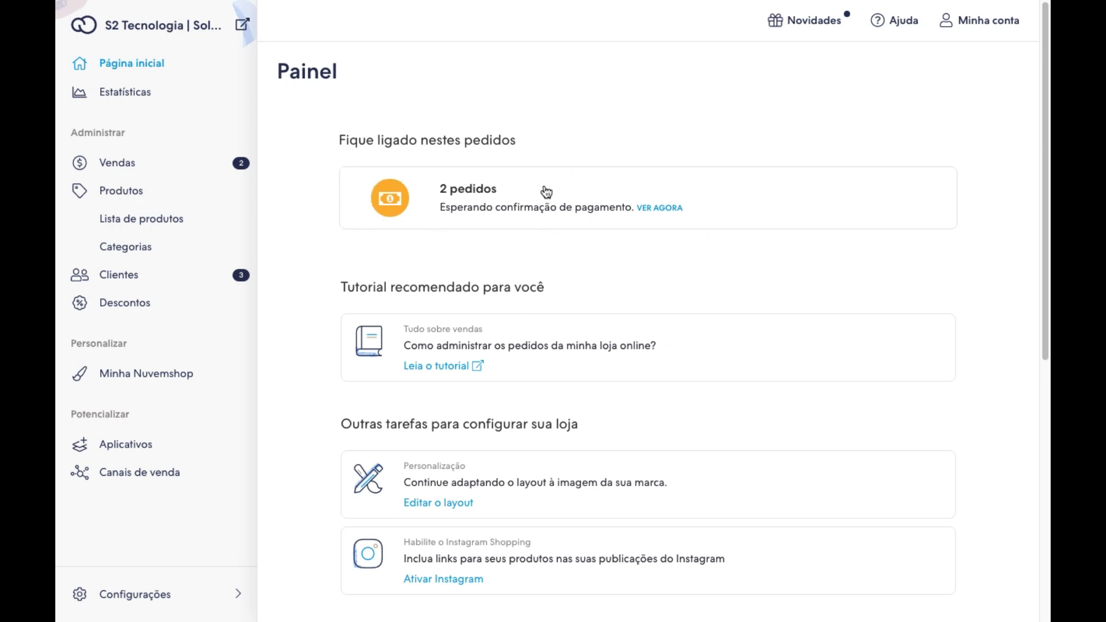
Open Estatísticas and read the Faturamento and Ticket médio help tips.
left_click(117, 97)
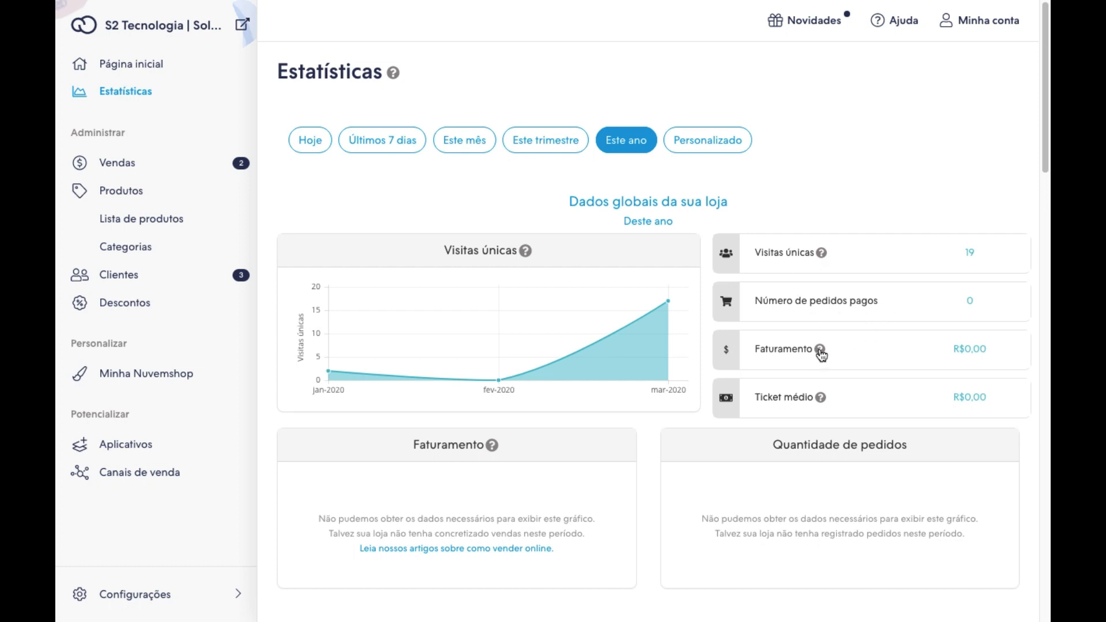
mouse_move(821, 350)
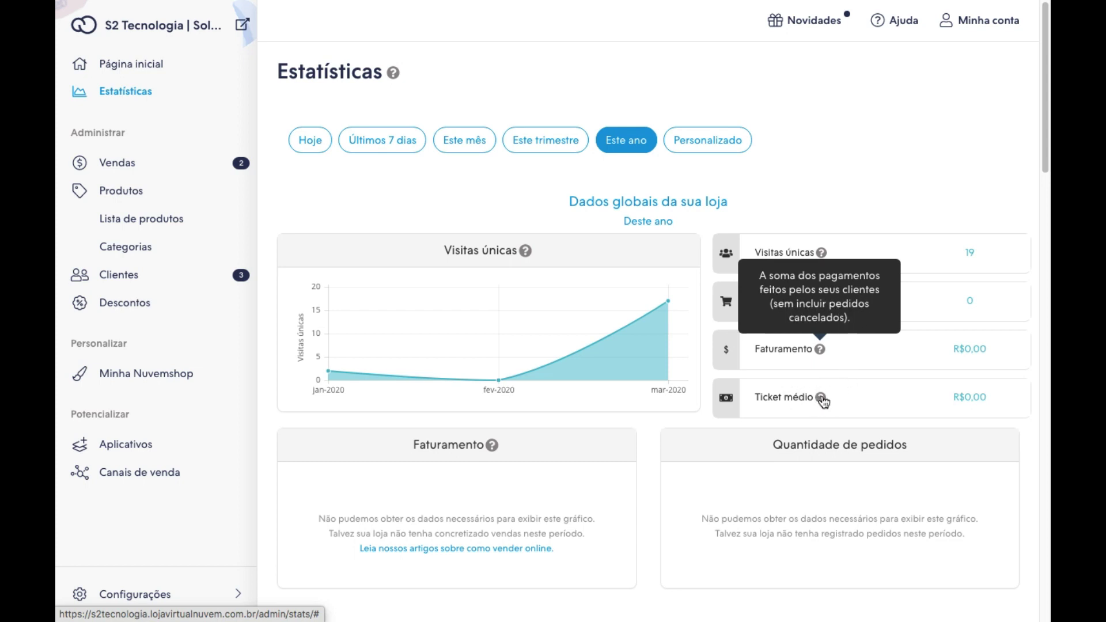
mouse_move(822, 400)
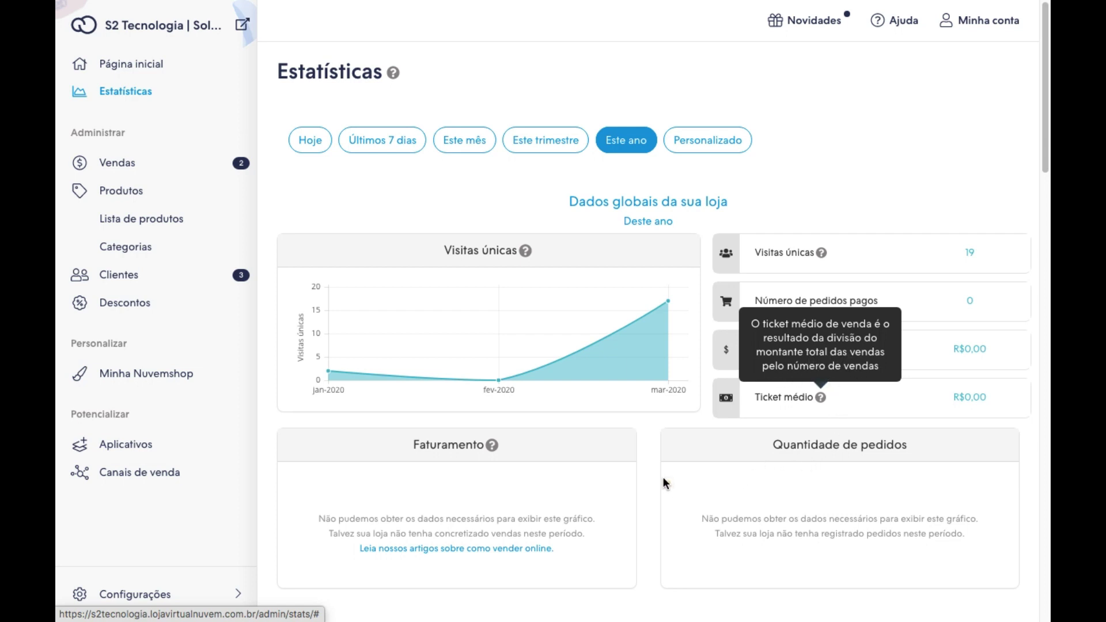
Check 'Aquisição por canais': 3 visits from mobile and 16 from desktop.
scroll(651, 432, "down", 2)
scroll(651, 430, "down", 5)
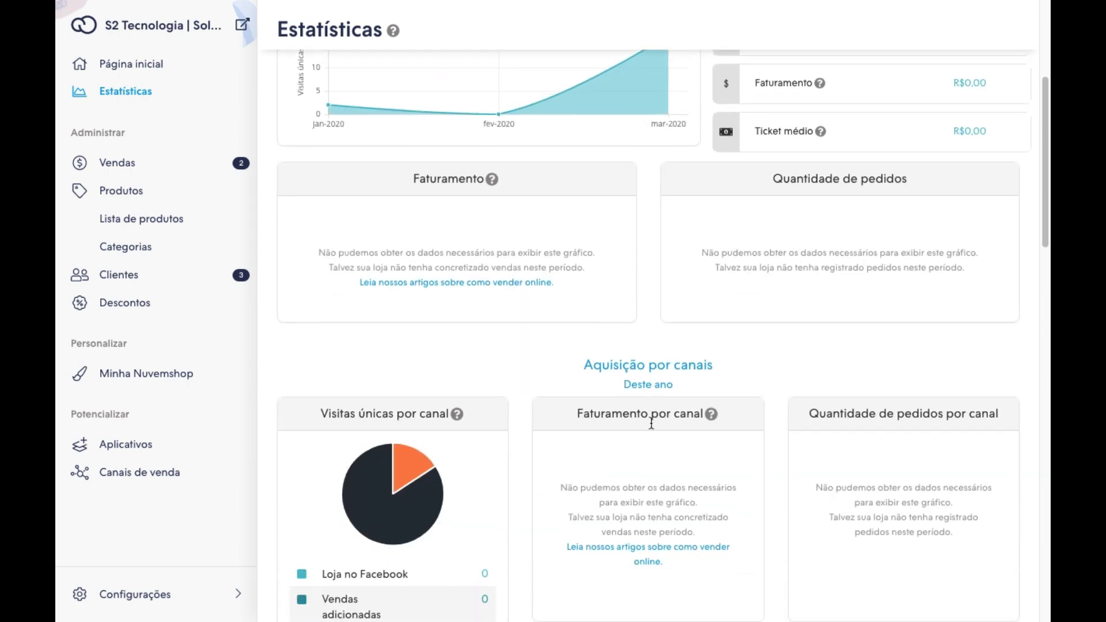
scroll(651, 418, "down", 3)
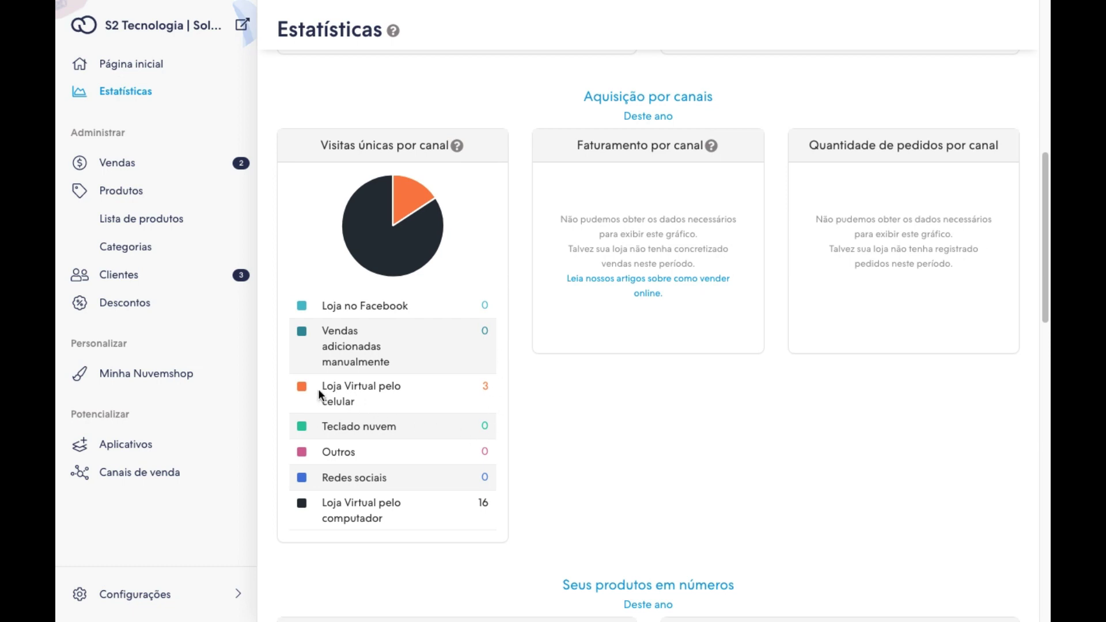
left_click_drag(321, 385, 384, 402)
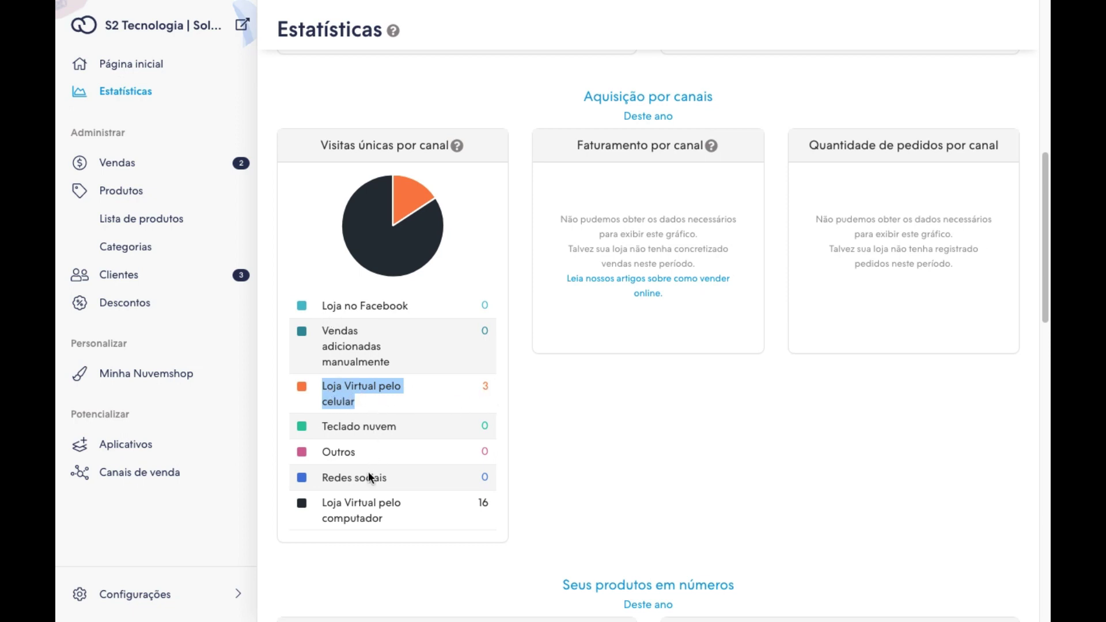
left_click_drag(324, 503, 402, 522)
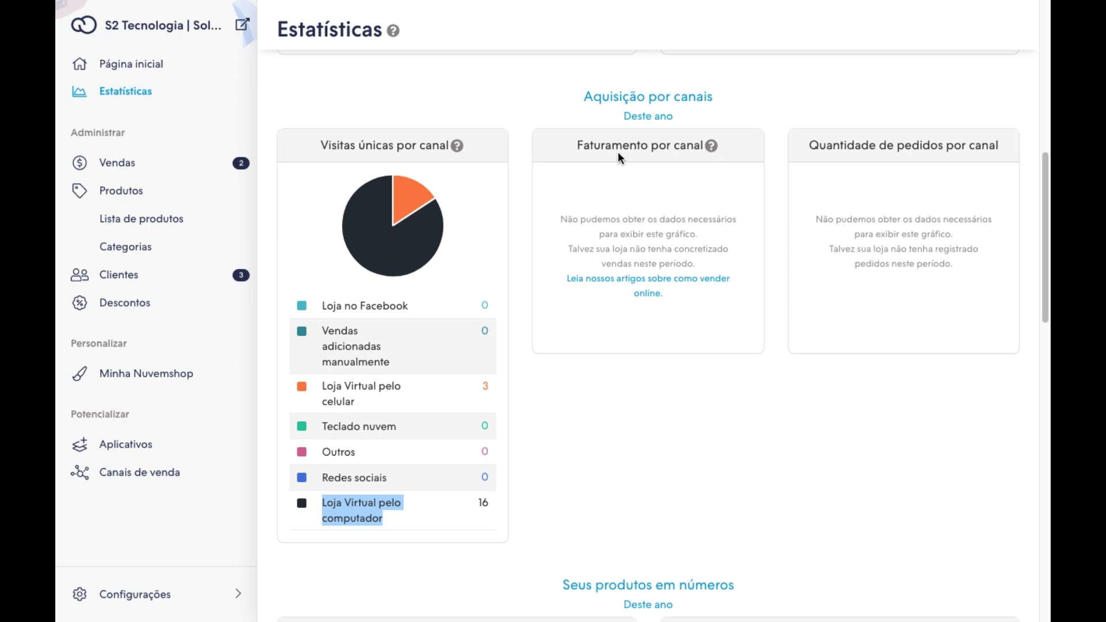
left_click(579, 145)
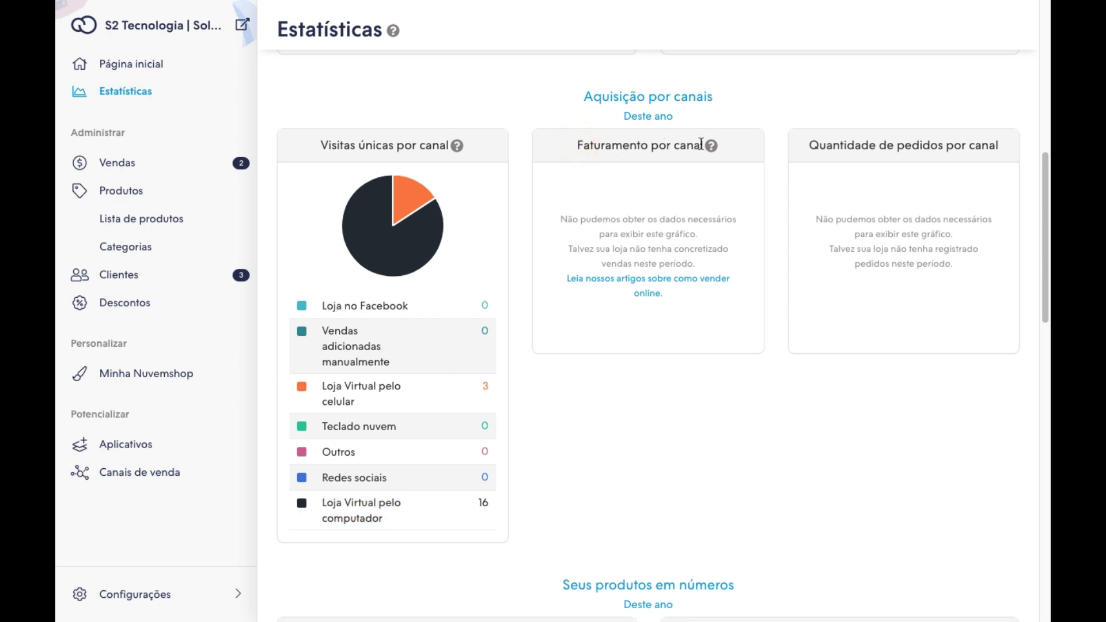
left_click(813, 146)
Review 'Seus produtos em números' and edit the most-viewed visits threshold box.
scroll(566, 268, "down", 7)
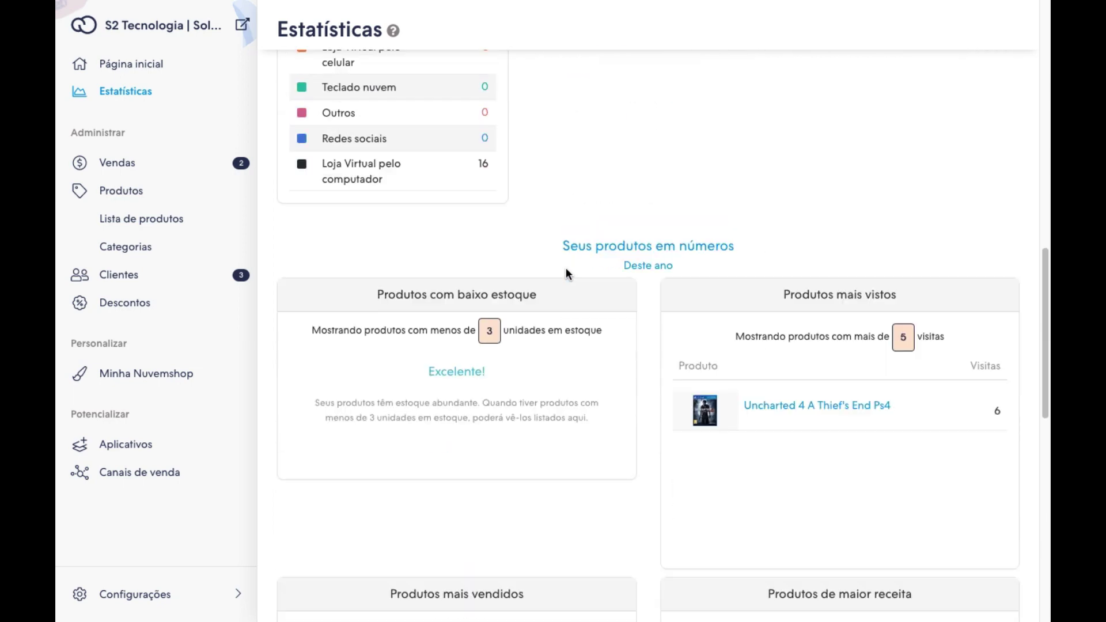
scroll(567, 267, "down", 1)
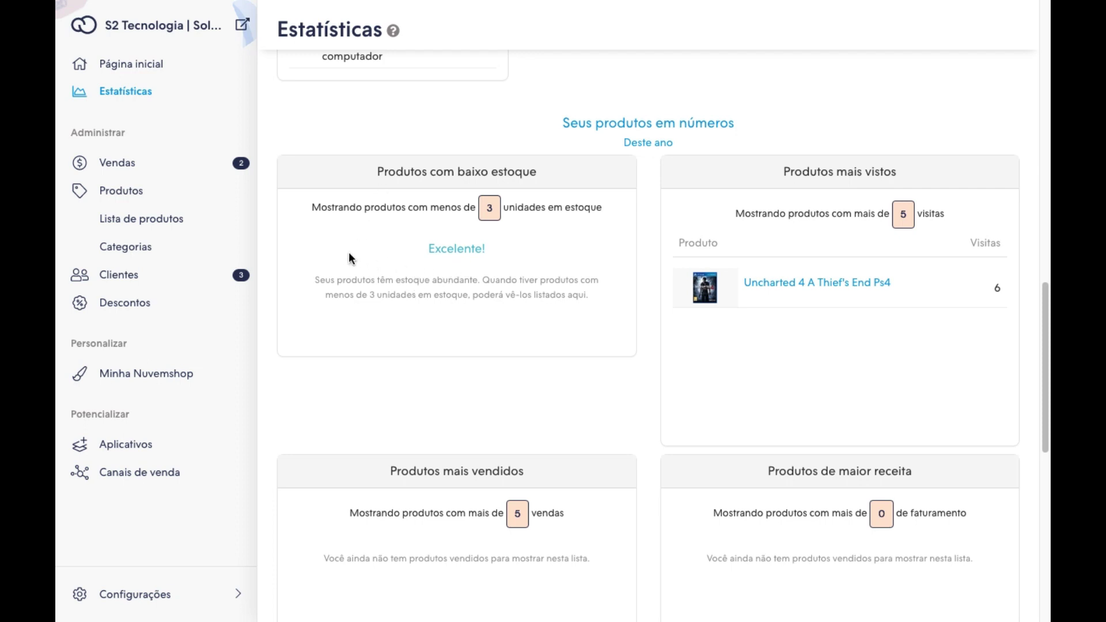
left_click(375, 252)
left_click(900, 216)
left_click(874, 221)
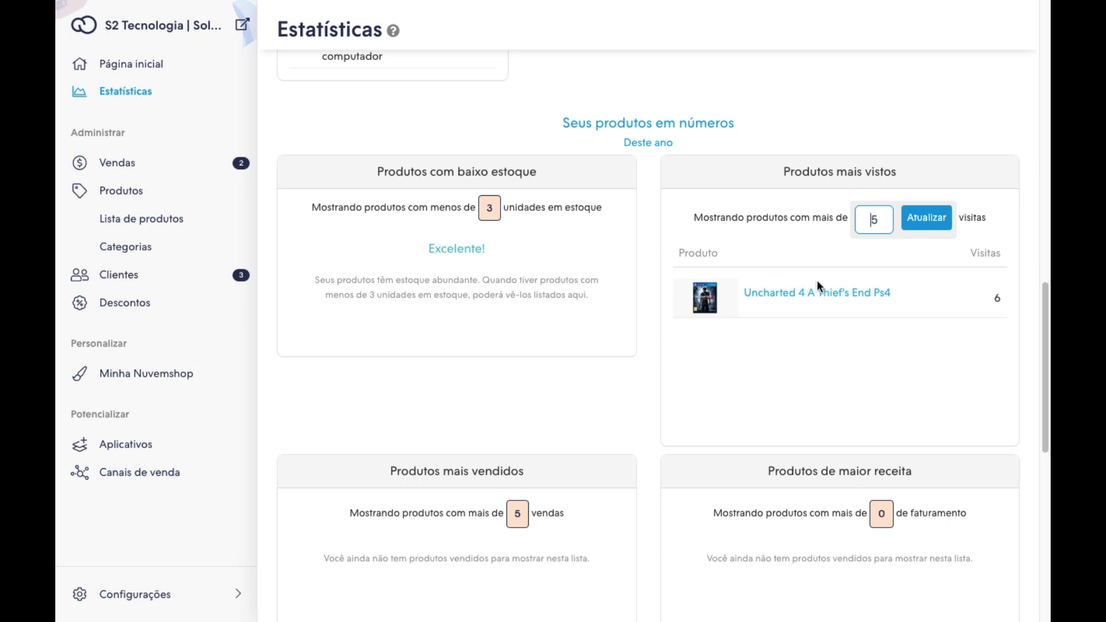
Review the purchase funnel: 5 carts, 4 purchases started, 2 addresses, 0 orders.
scroll(674, 296, "down", 4)
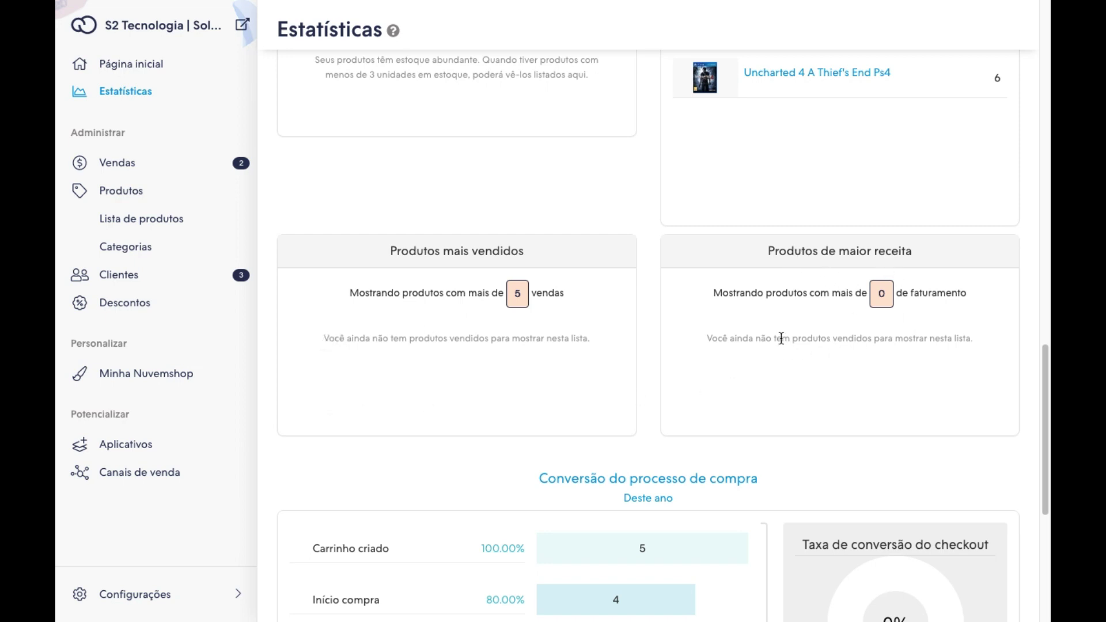
scroll(773, 315, "down", 1)
scroll(749, 279, "up", 3)
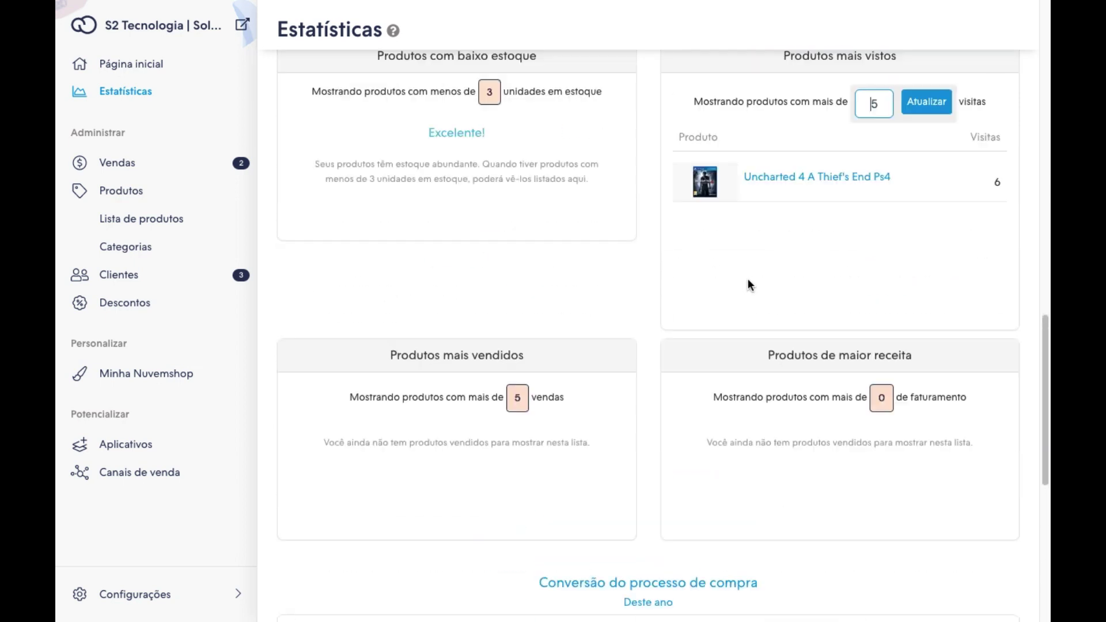
scroll(748, 278, "up", 2)
scroll(701, 288, "down", 1)
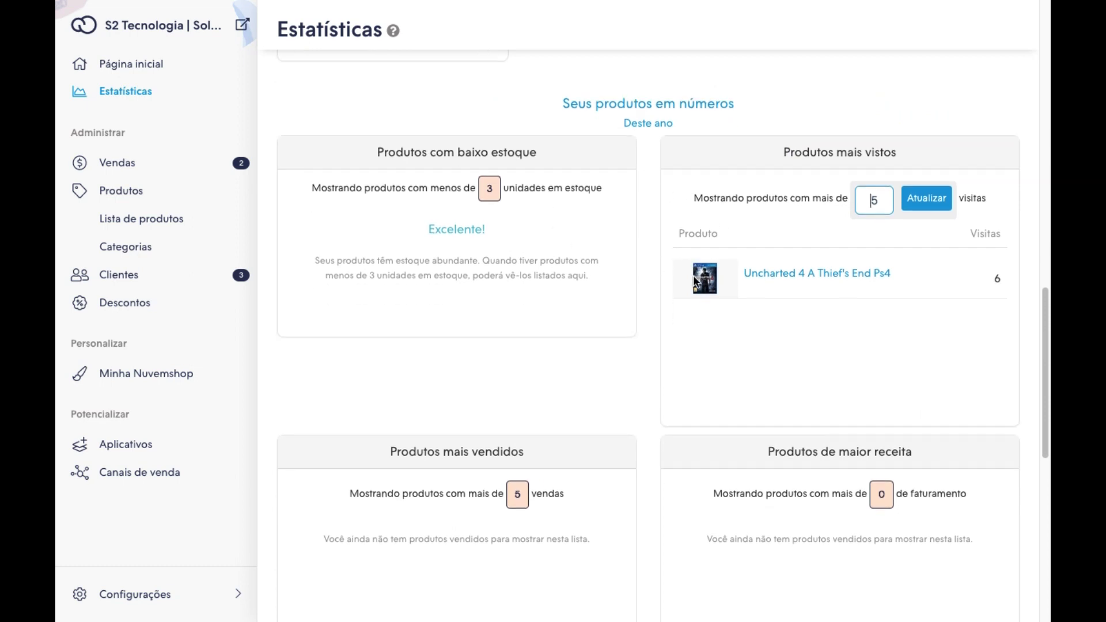
scroll(663, 279, "down", 3)
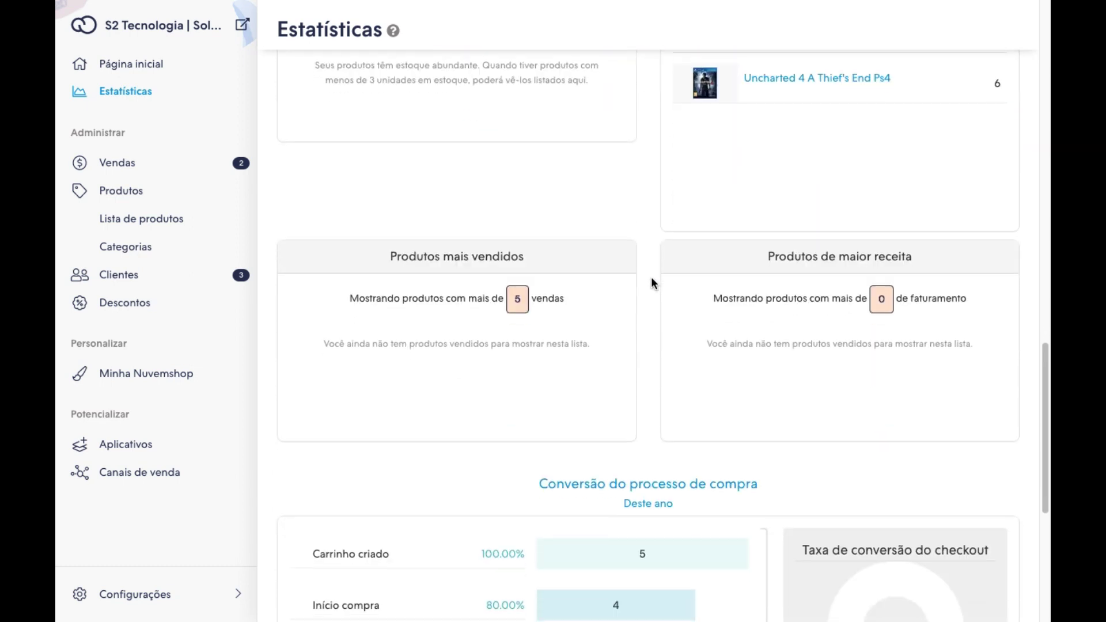
scroll(654, 280, "down", 1)
scroll(621, 278, "down", 5)
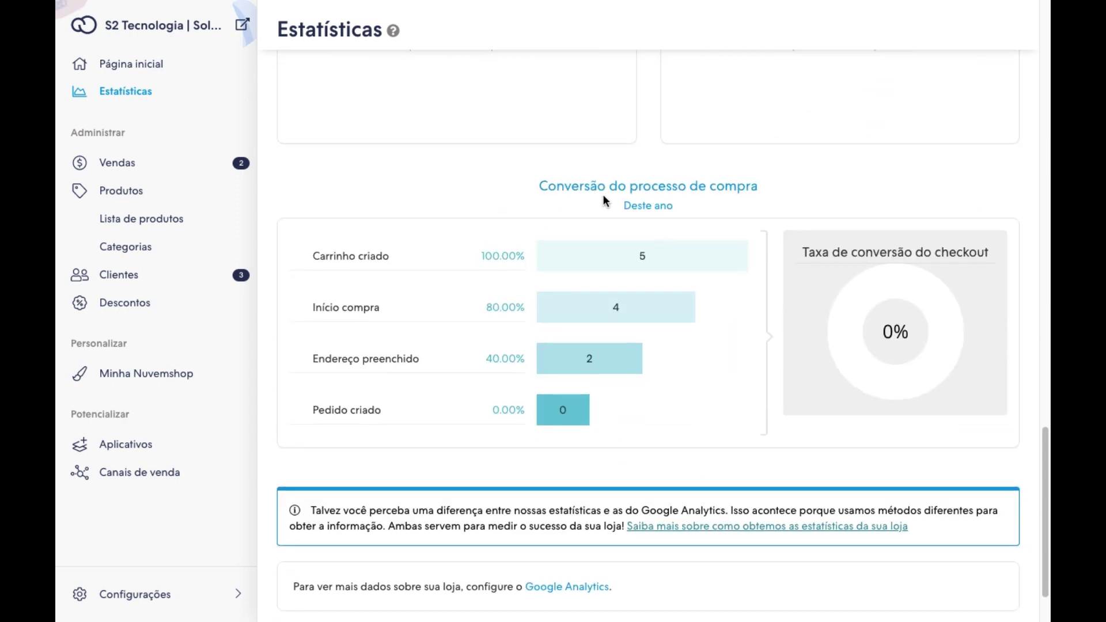
scroll(389, 241, "down", 1)
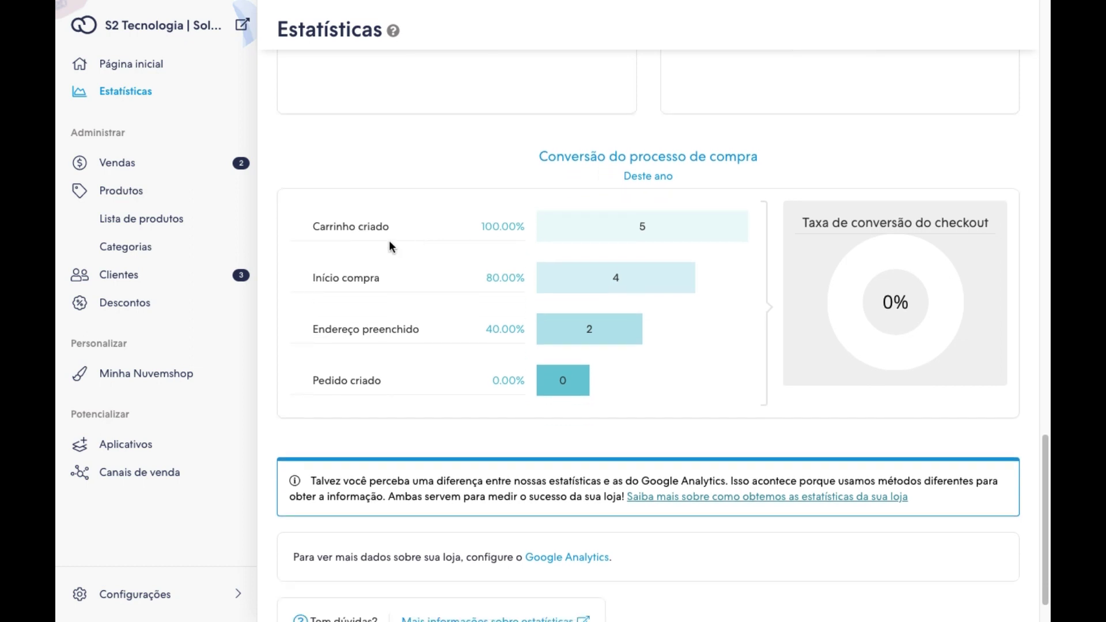
left_click(626, 275)
left_click(600, 329)
left_click(935, 246)
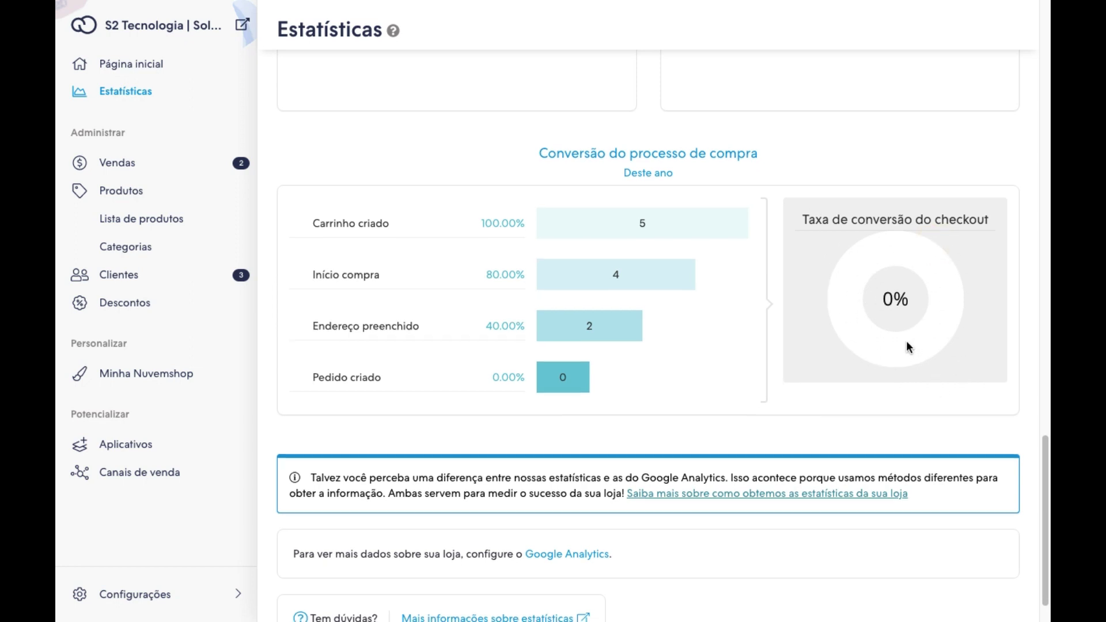
scroll(907, 343, "down", 1)
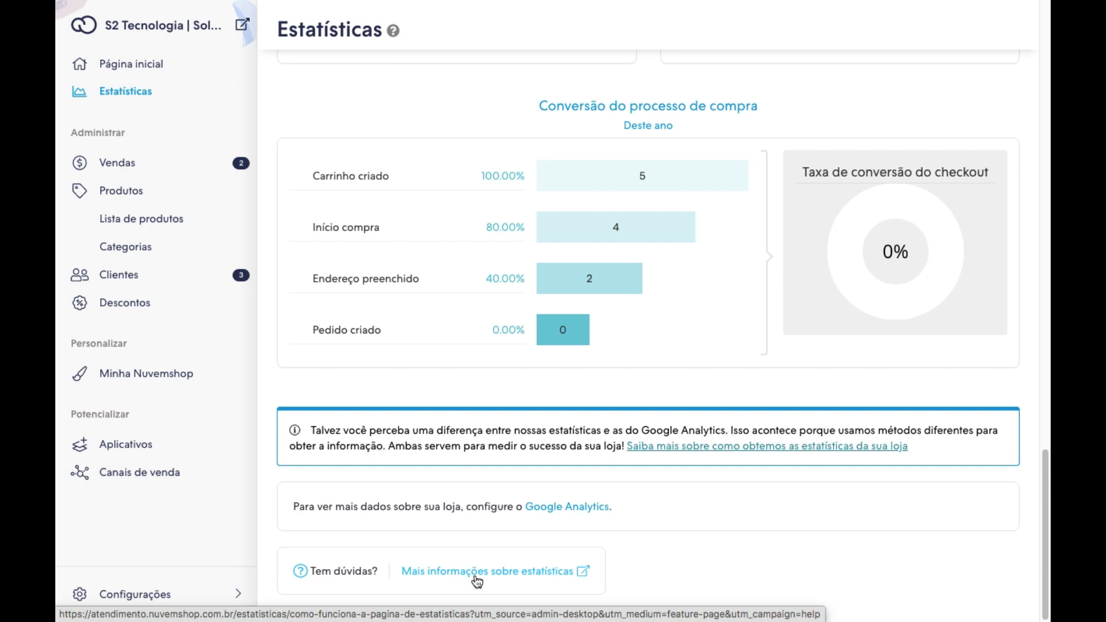
scroll(358, 249, "up", 1)
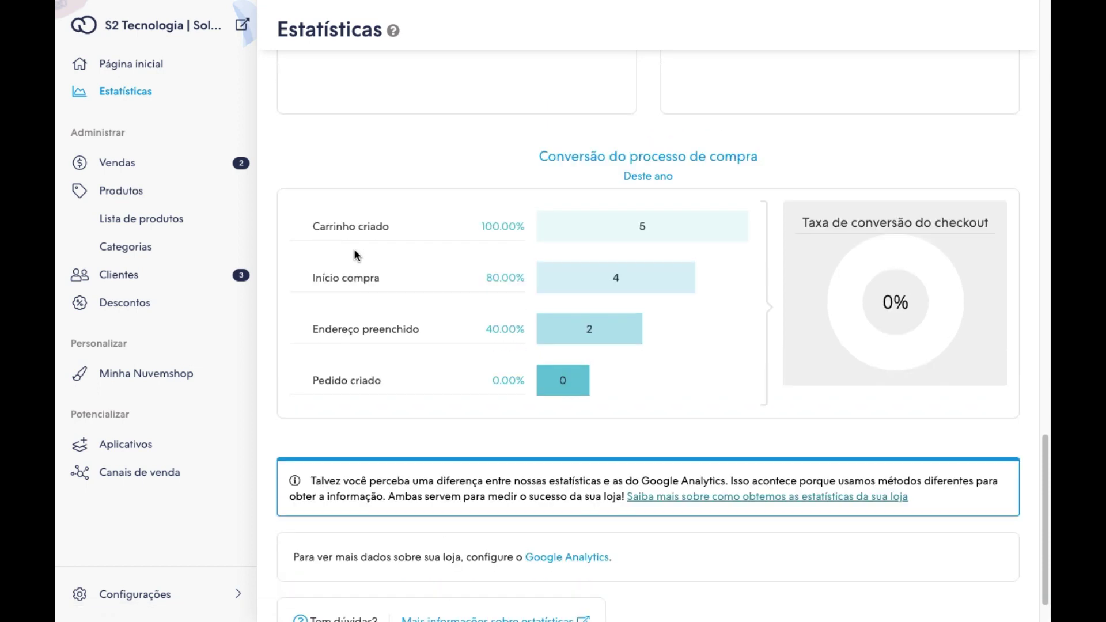
scroll(213, 143, "up", 2)
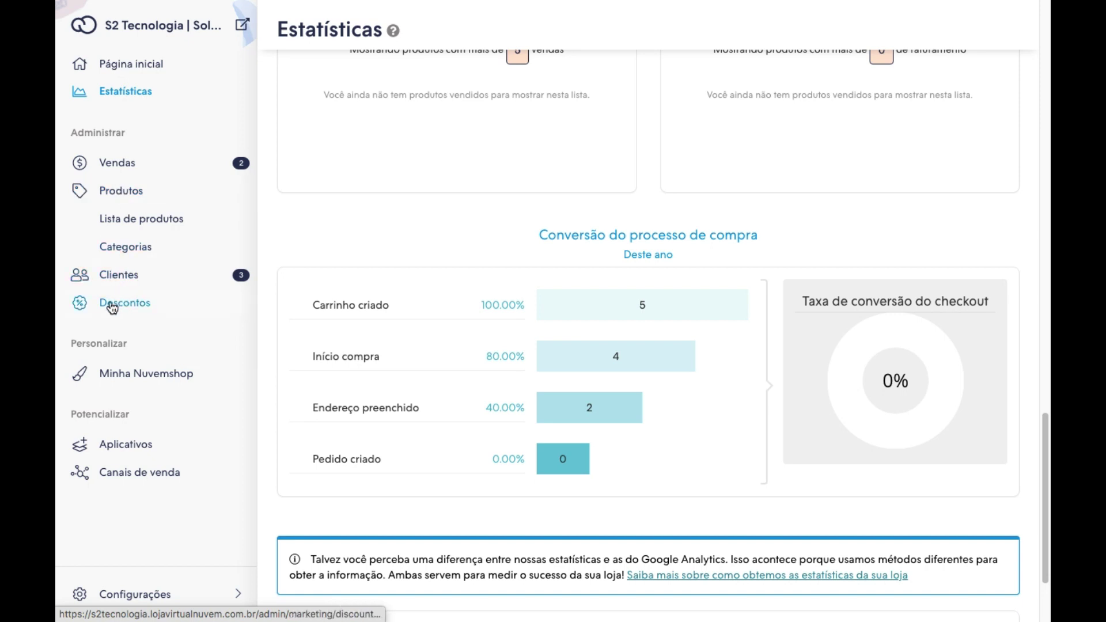
Open Vendas > Lista de vendas to view orders #102 and #101.
left_click(109, 167)
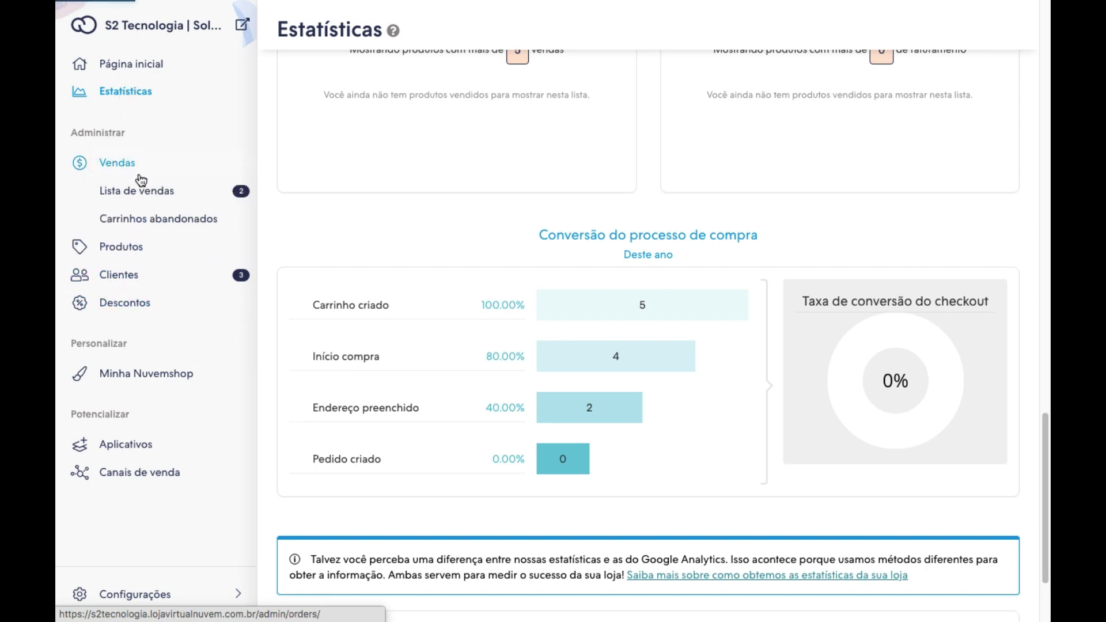
left_click(132, 192)
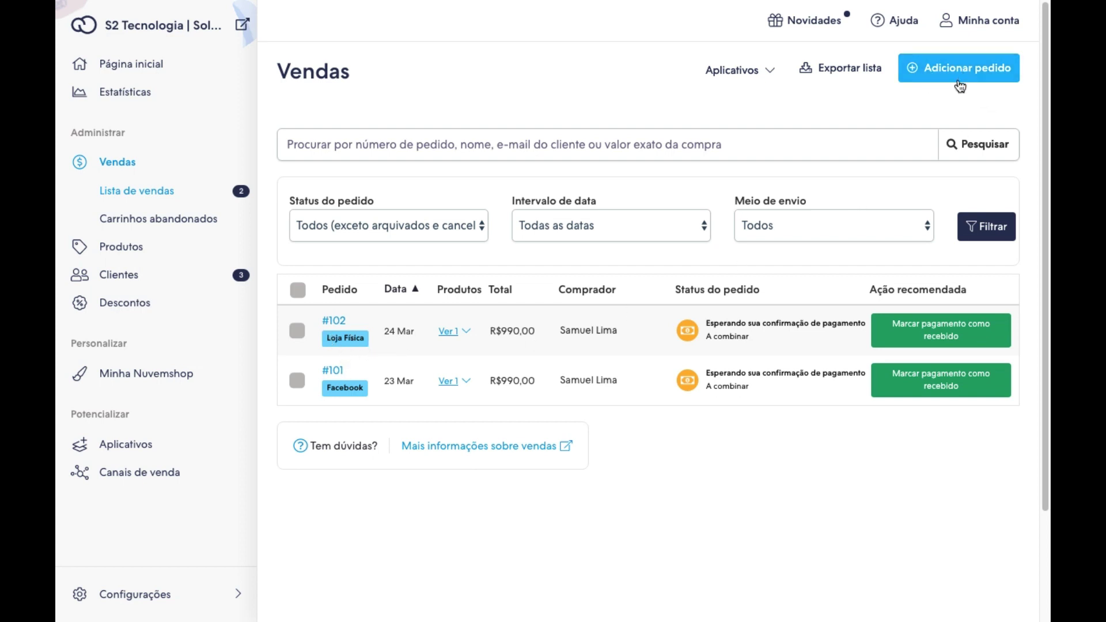
left_click(480, 150)
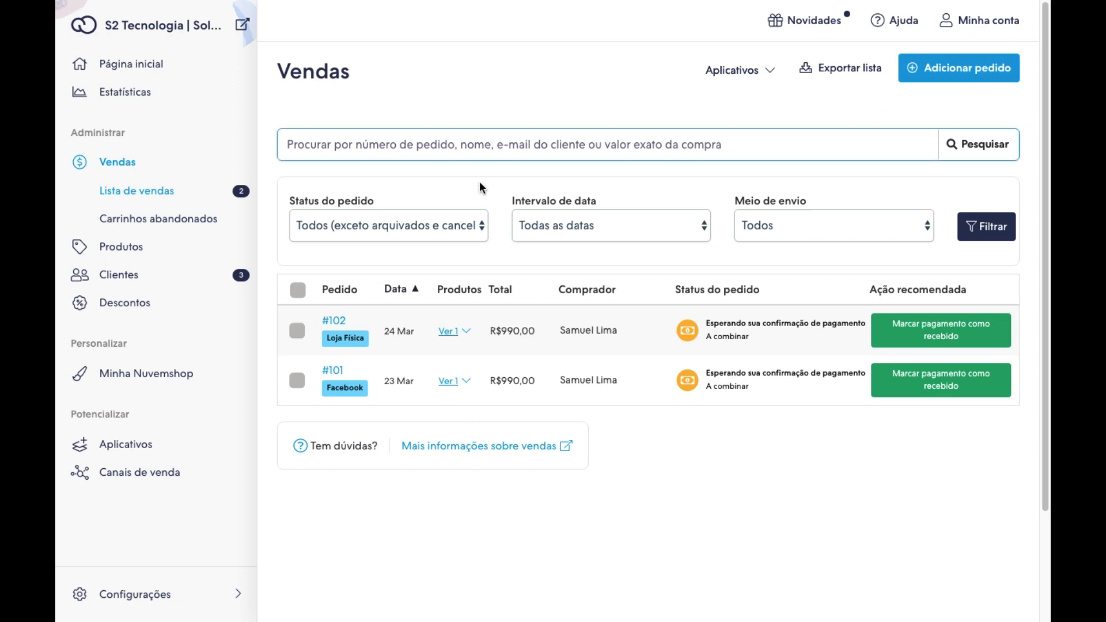
left_click(737, 165)
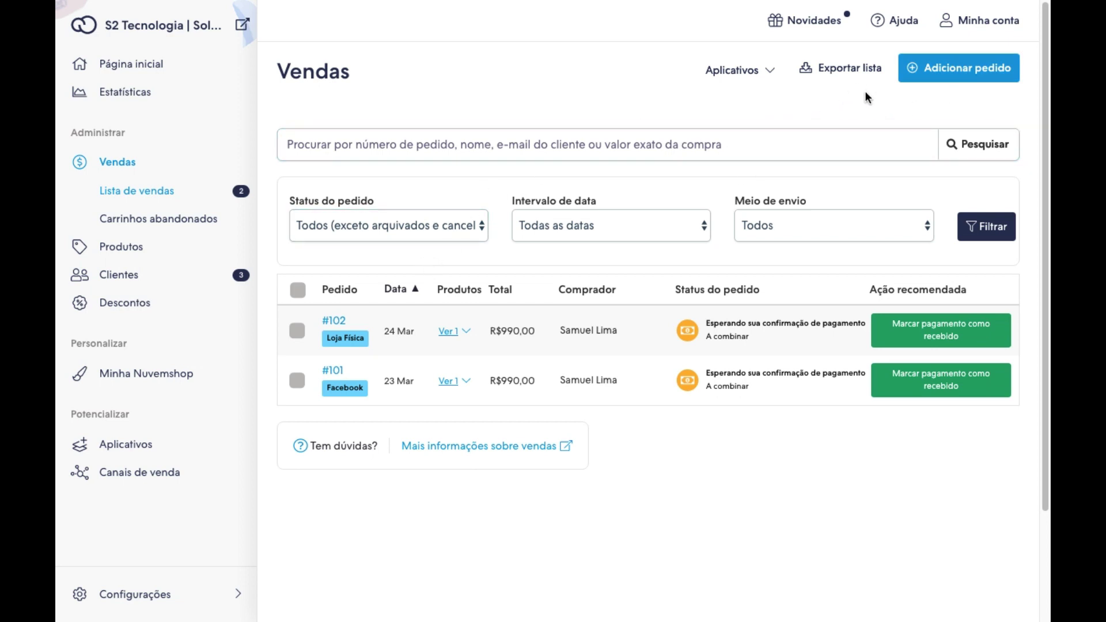
Start a new manual order and add one Camiseta Masculina 100% algodão.
left_click(959, 70)
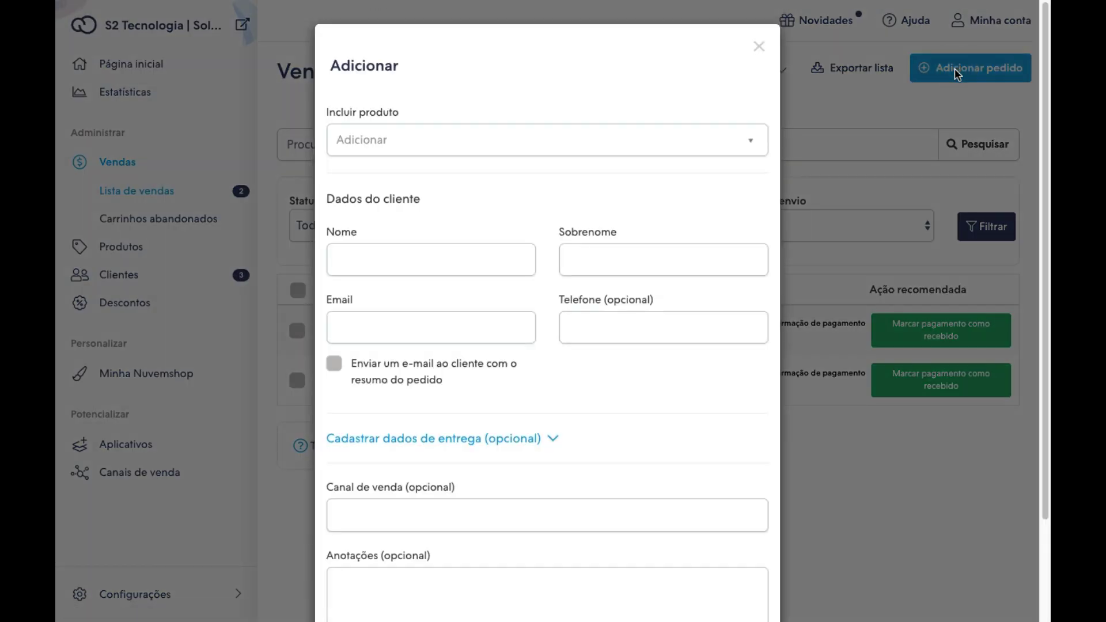
left_click(408, 144)
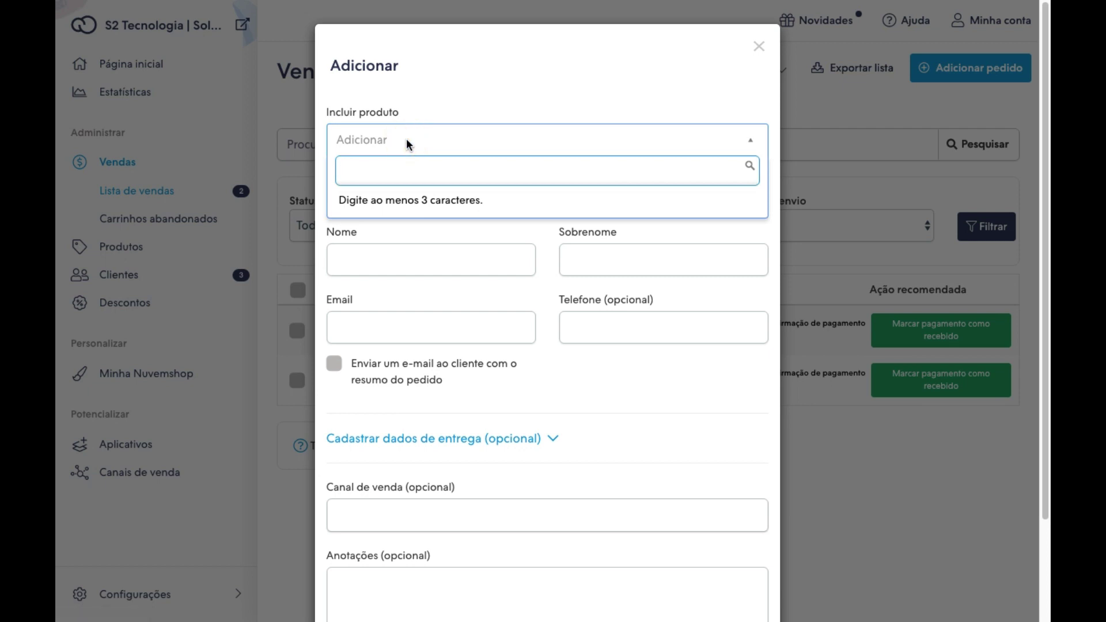
type("Camiseta")
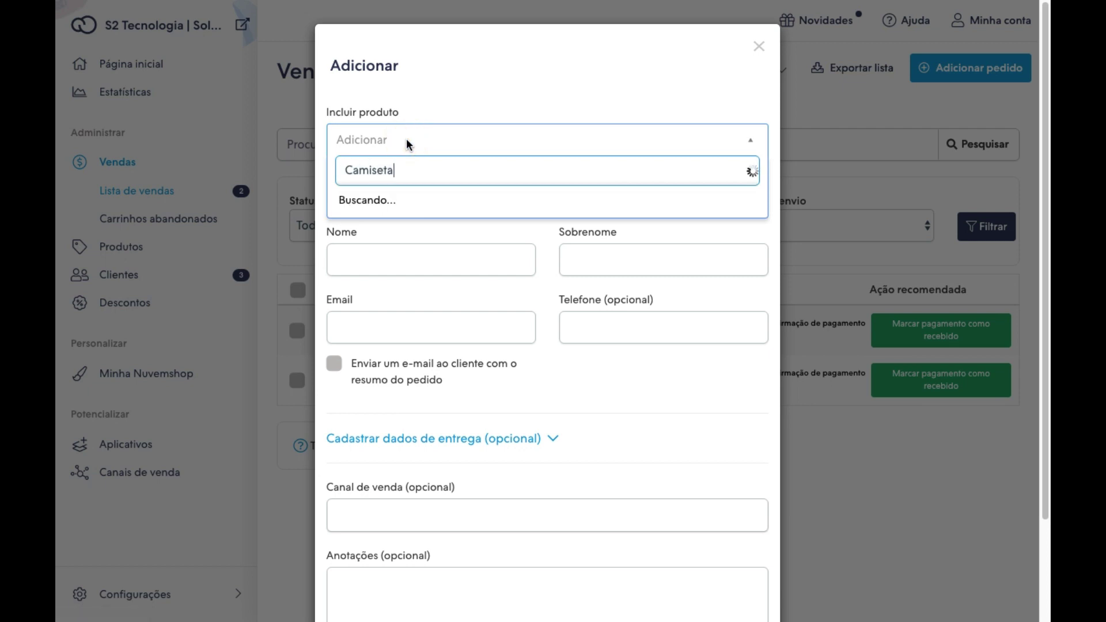
left_click(407, 196)
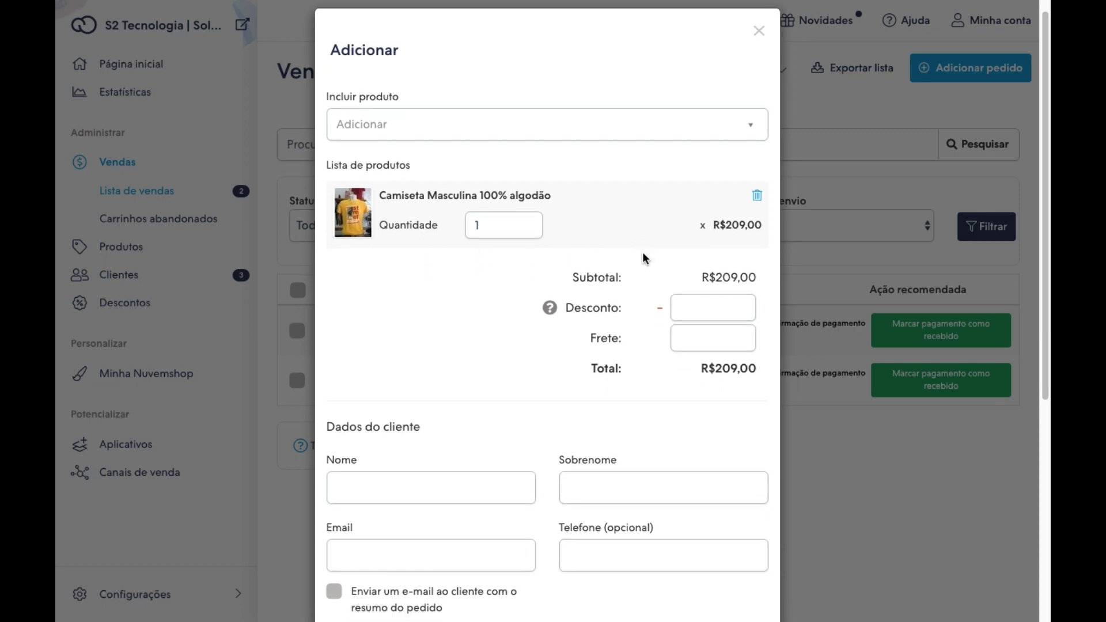
scroll(642, 257, "down", 5)
Fill in the customer's first name, surname, e-mail and phone number.
left_click(364, 226)
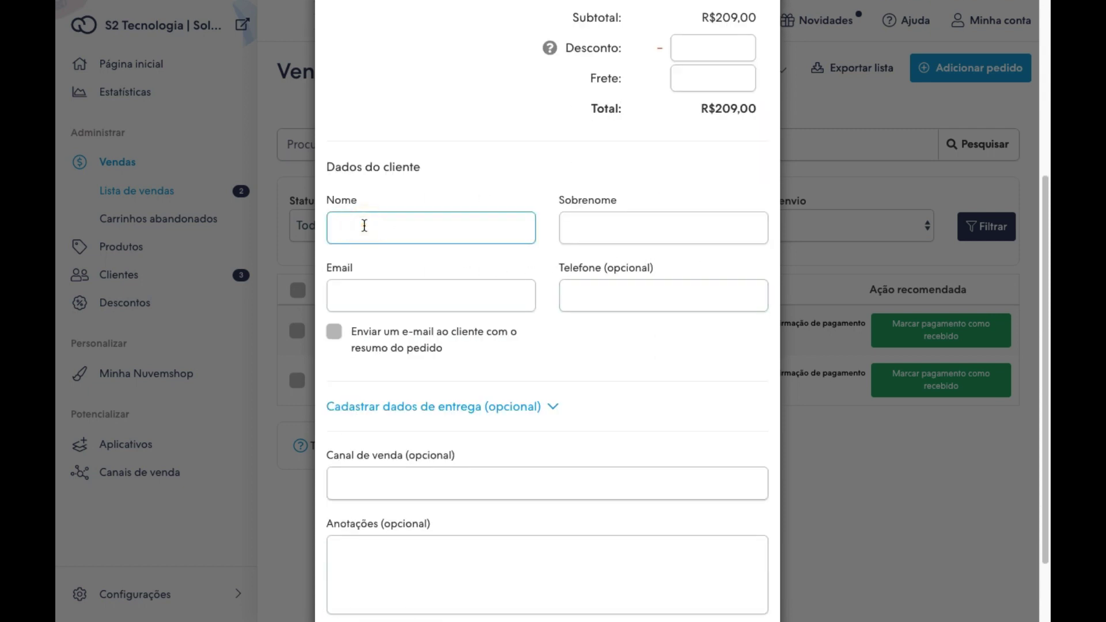
key("Tab")
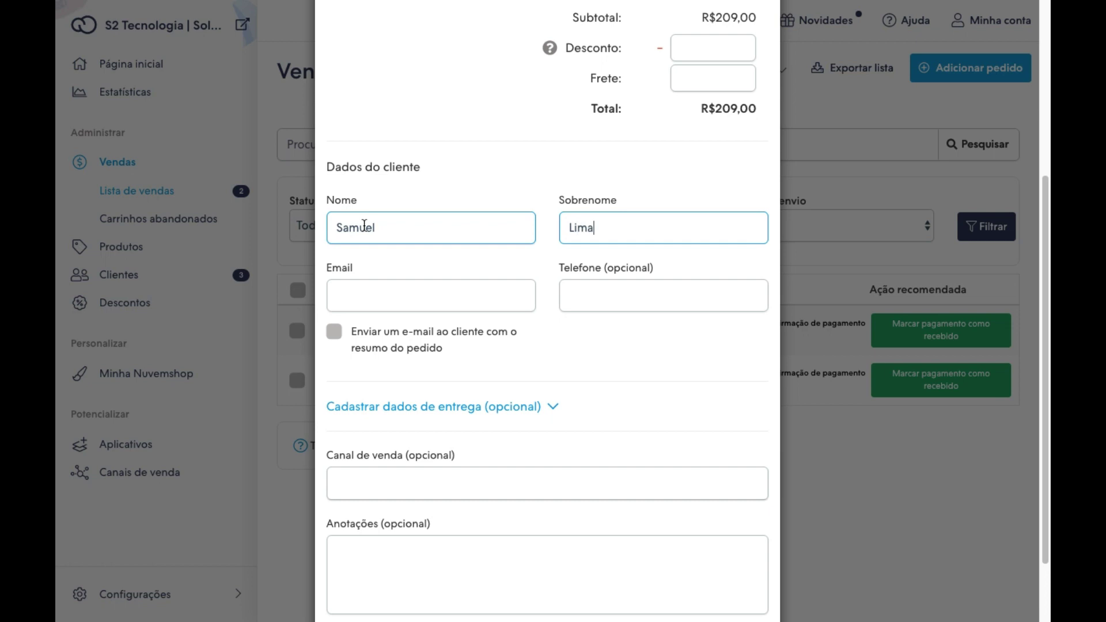
key("Tab")
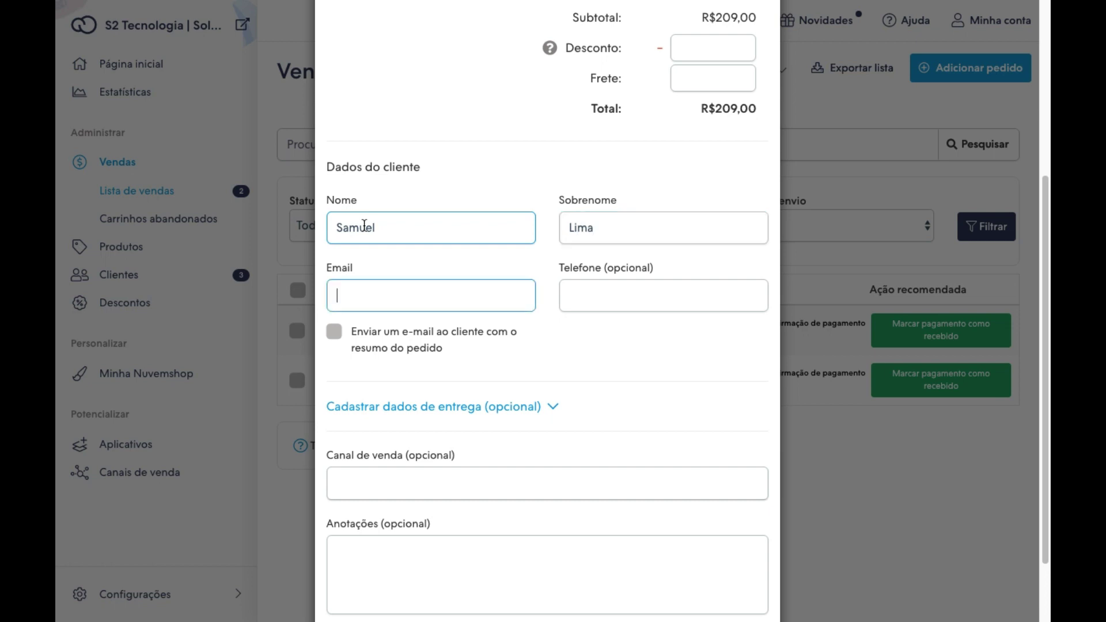
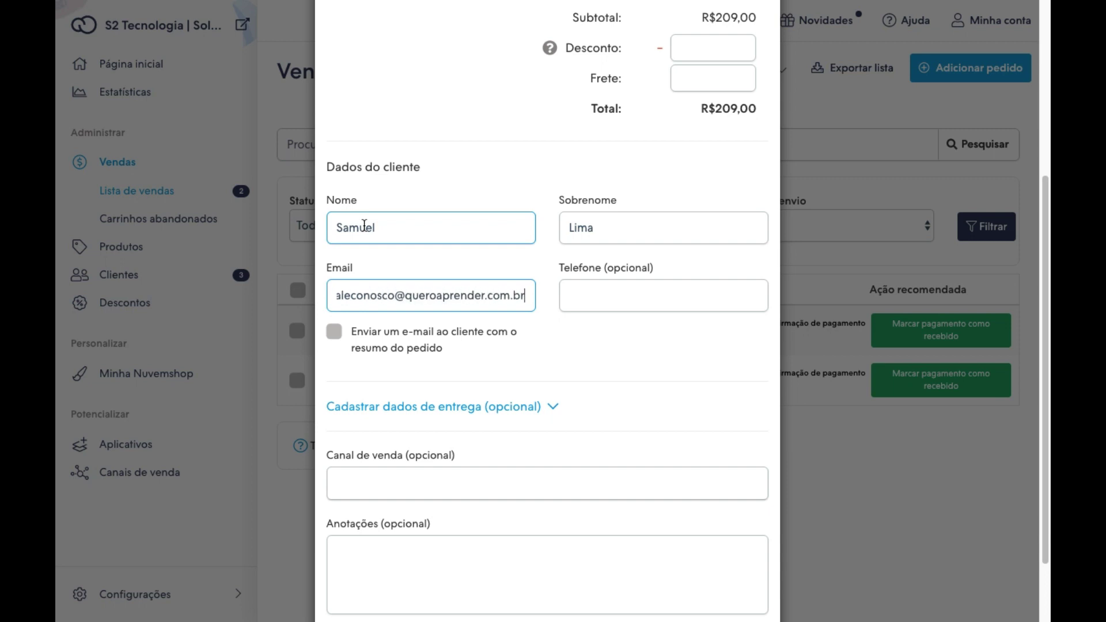
left_click(364, 226)
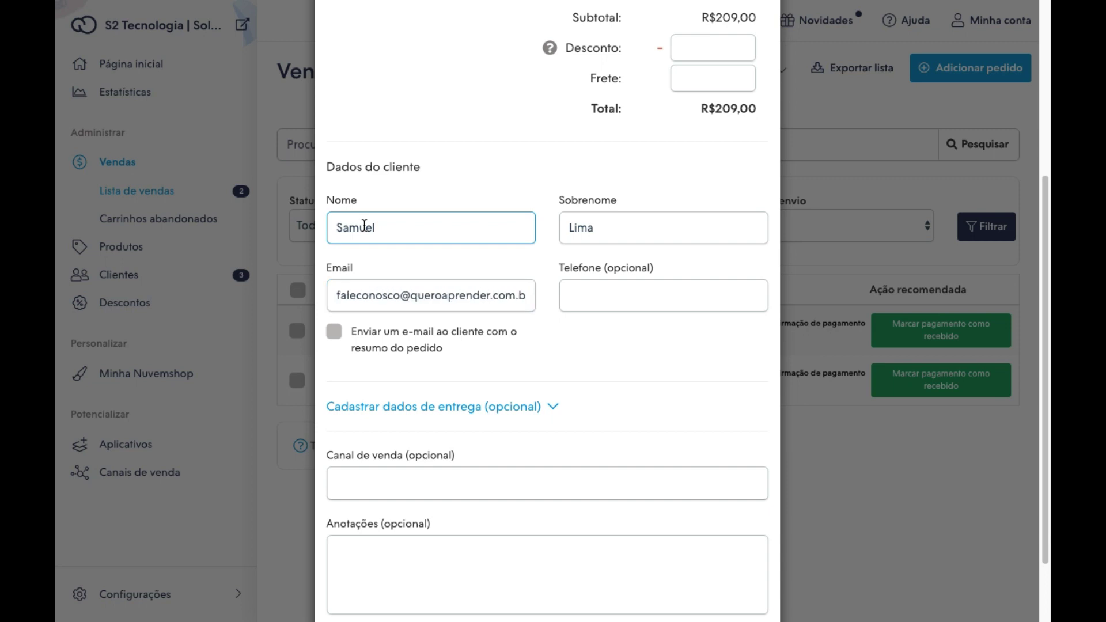
left_click(593, 304)
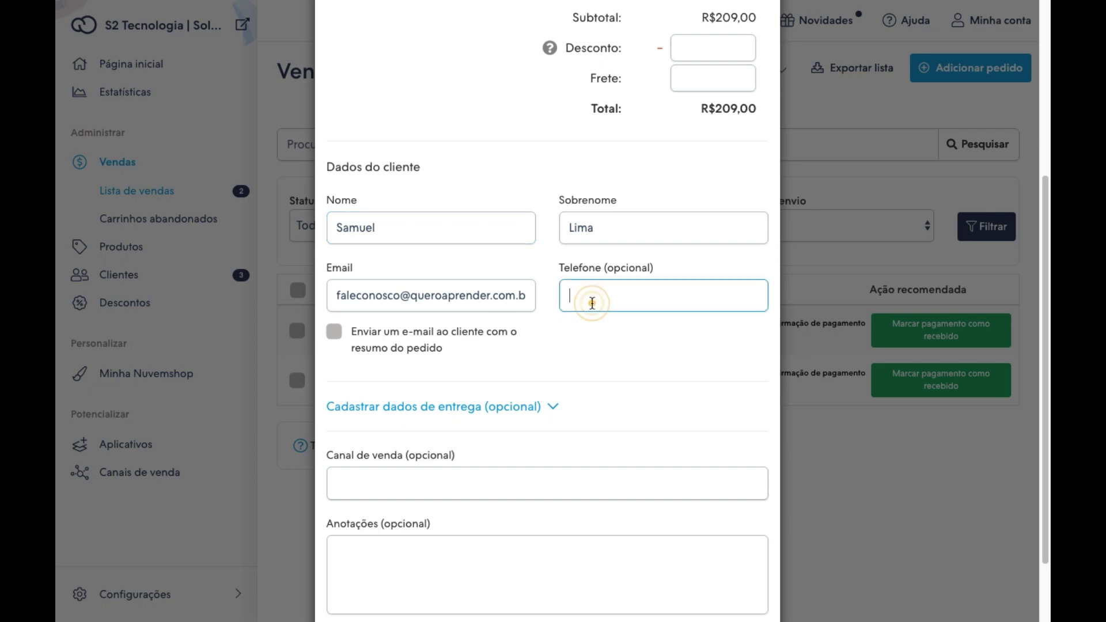
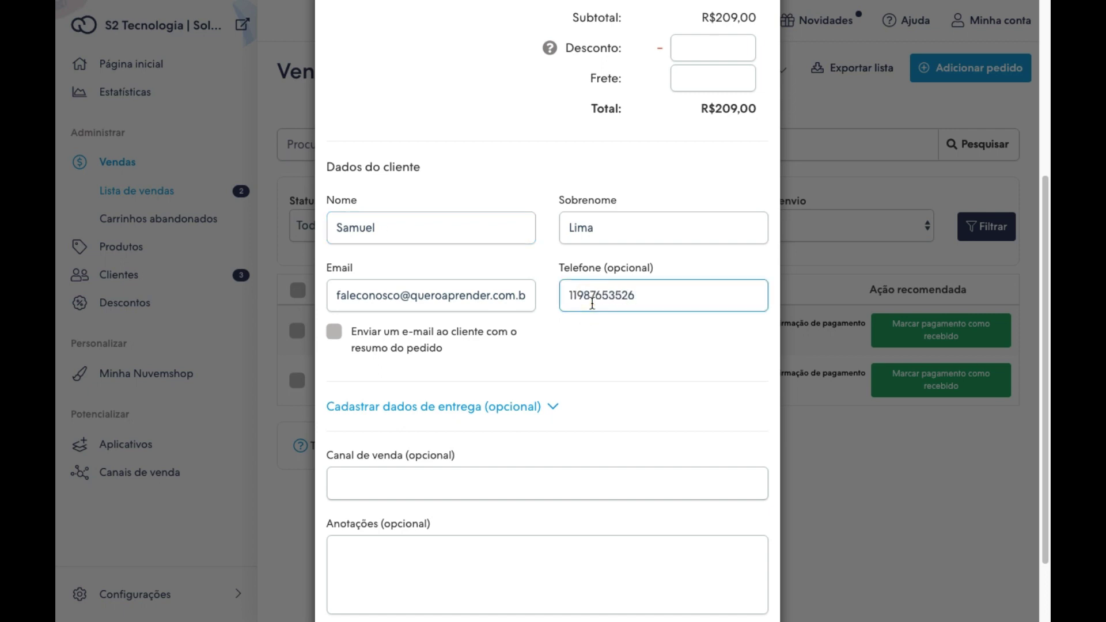
Set the order's sales channel to Loja Física.
scroll(613, 438, "down", 2)
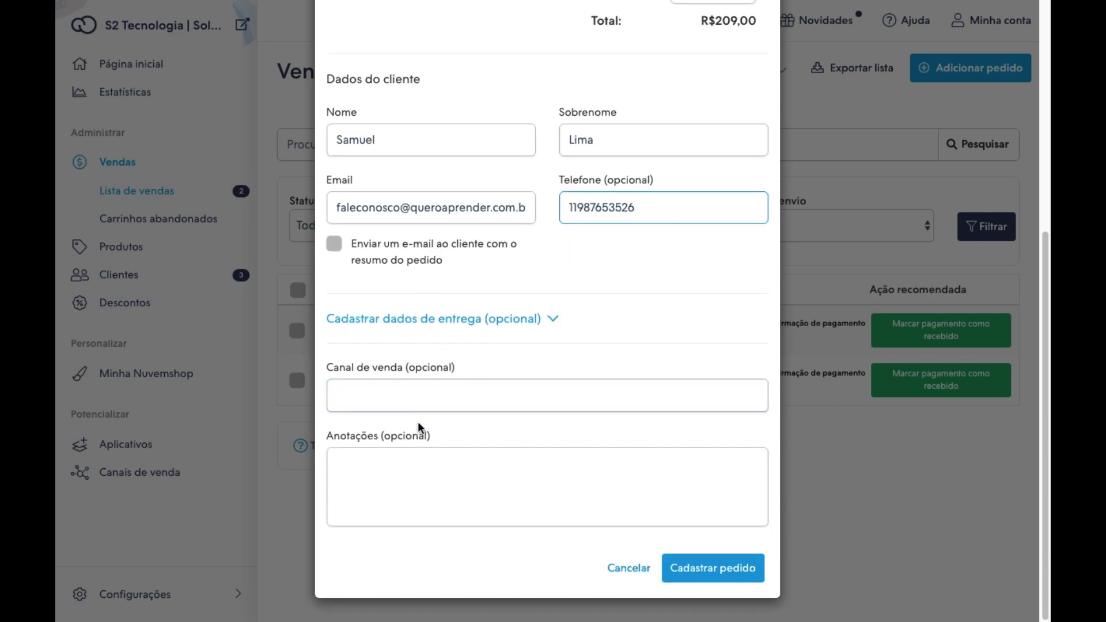
left_click(450, 396)
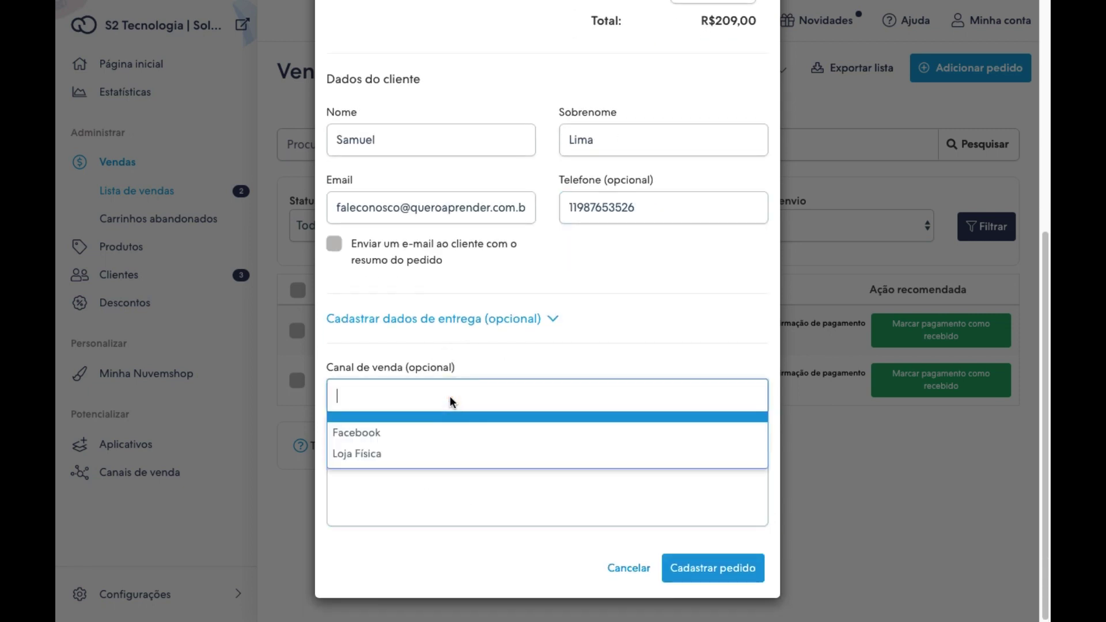
left_click(390, 460)
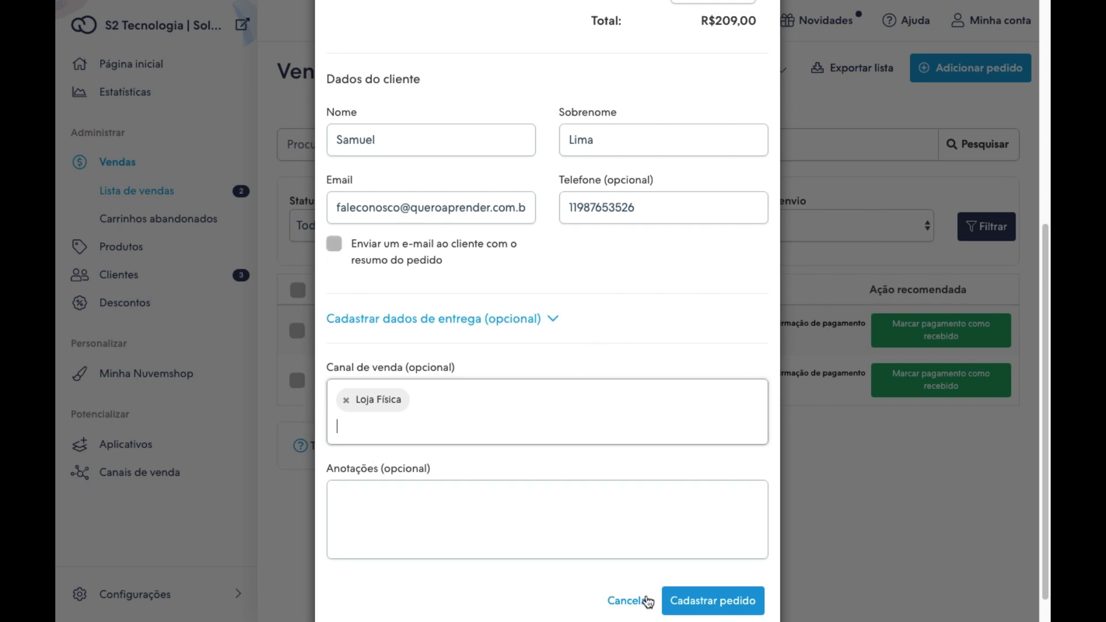
Save the order as #103 (R$209,00, Loja Física) and check its product in the list.
left_click(710, 605)
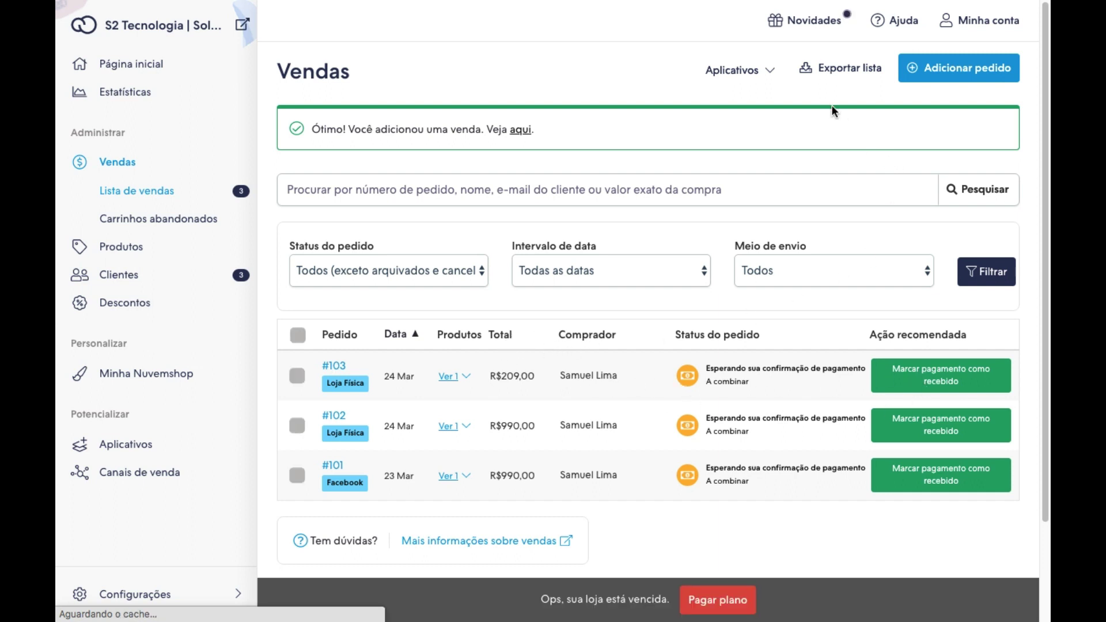
left_click(840, 75)
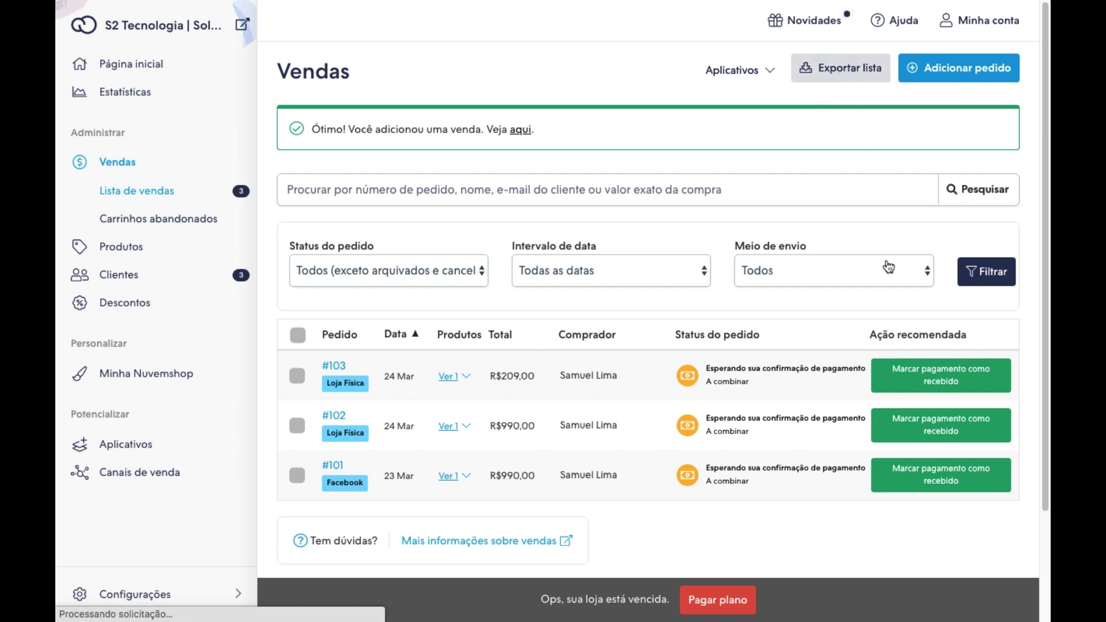
left_click(464, 378)
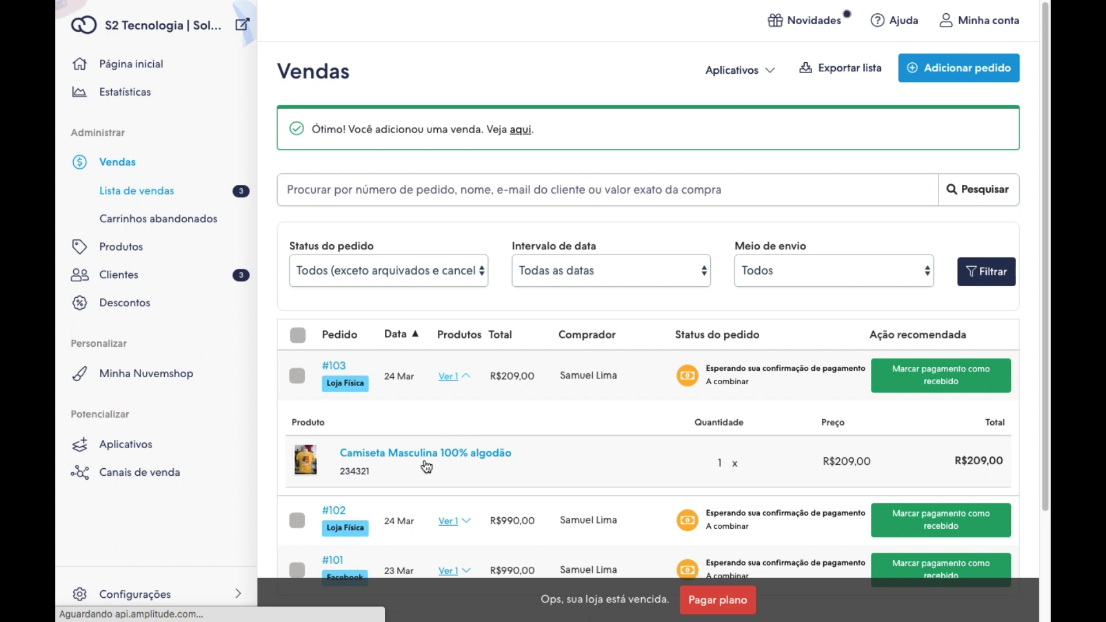
left_click(458, 378)
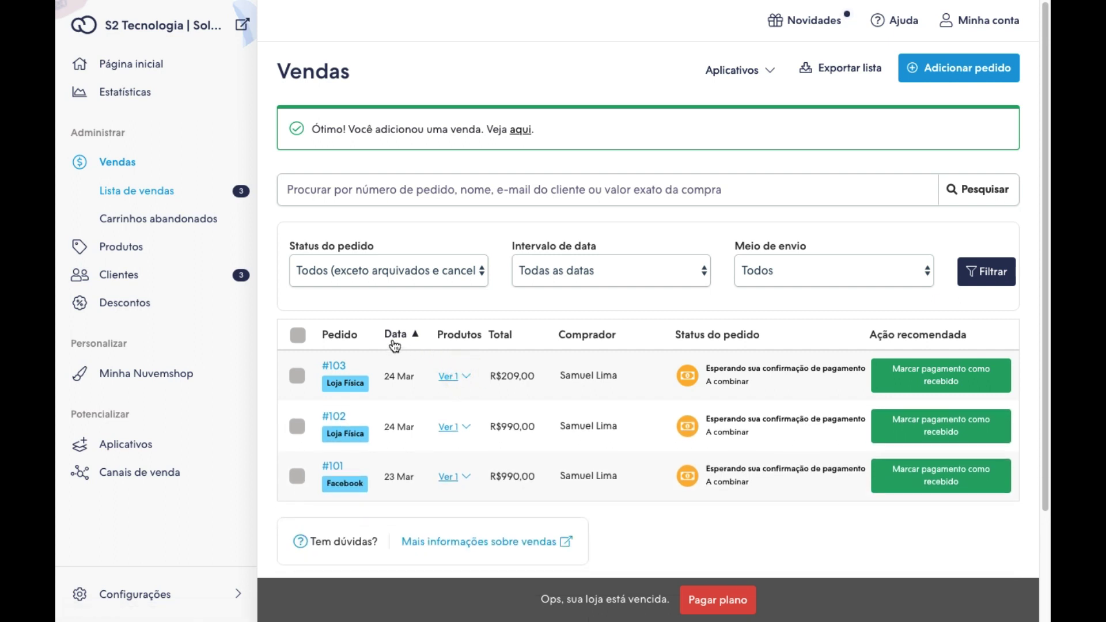
Open order #103's detail page and mark it as packed.
left_click(334, 367)
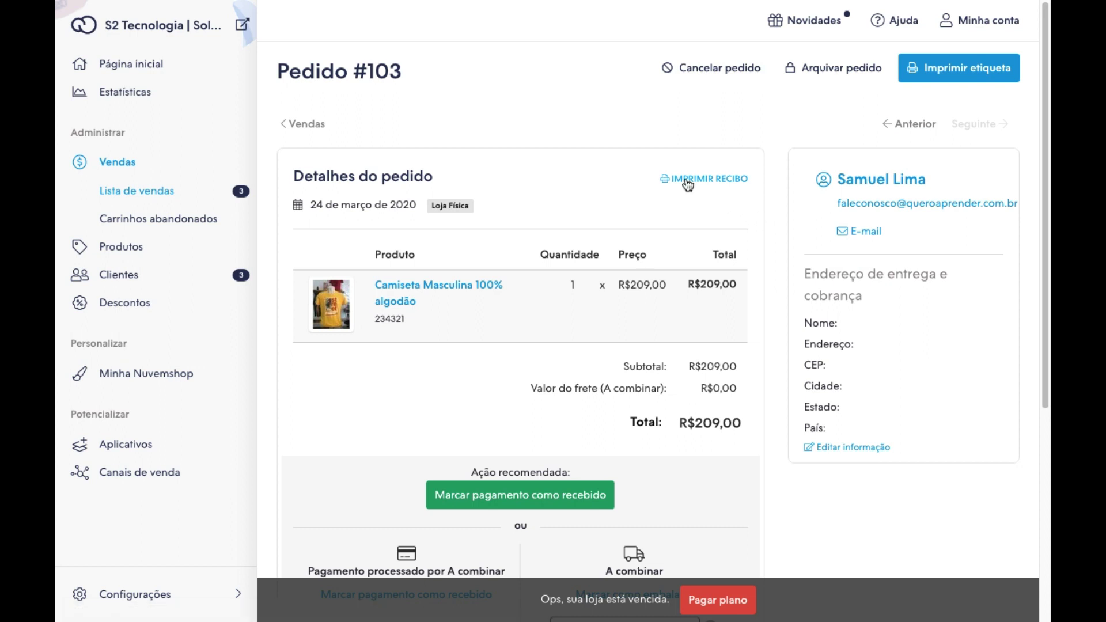
scroll(783, 200, "down", 4)
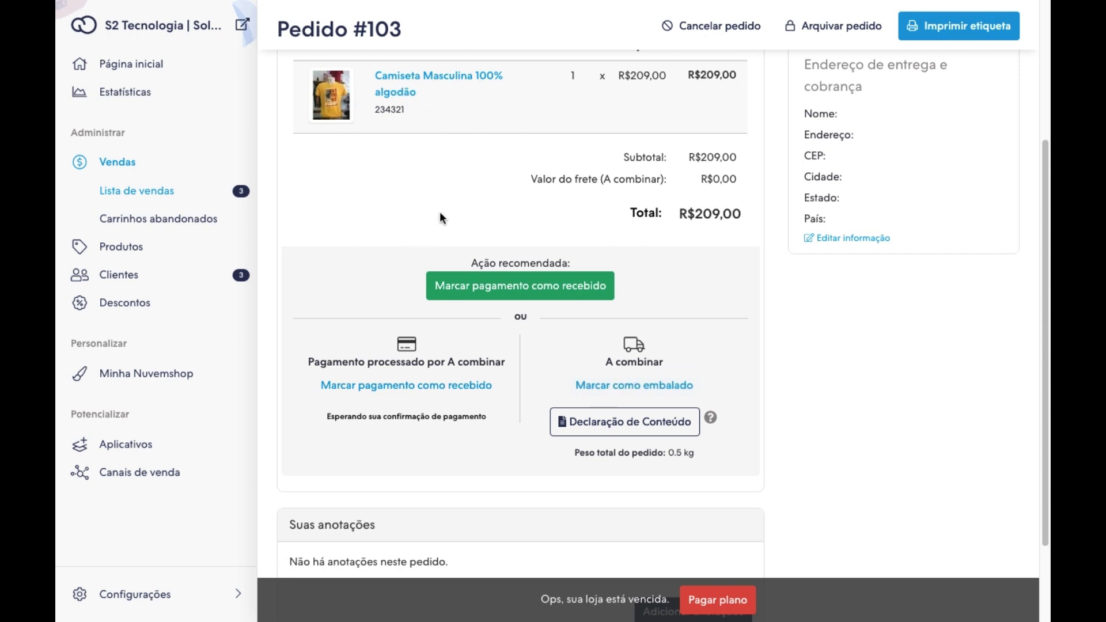
left_click(626, 389)
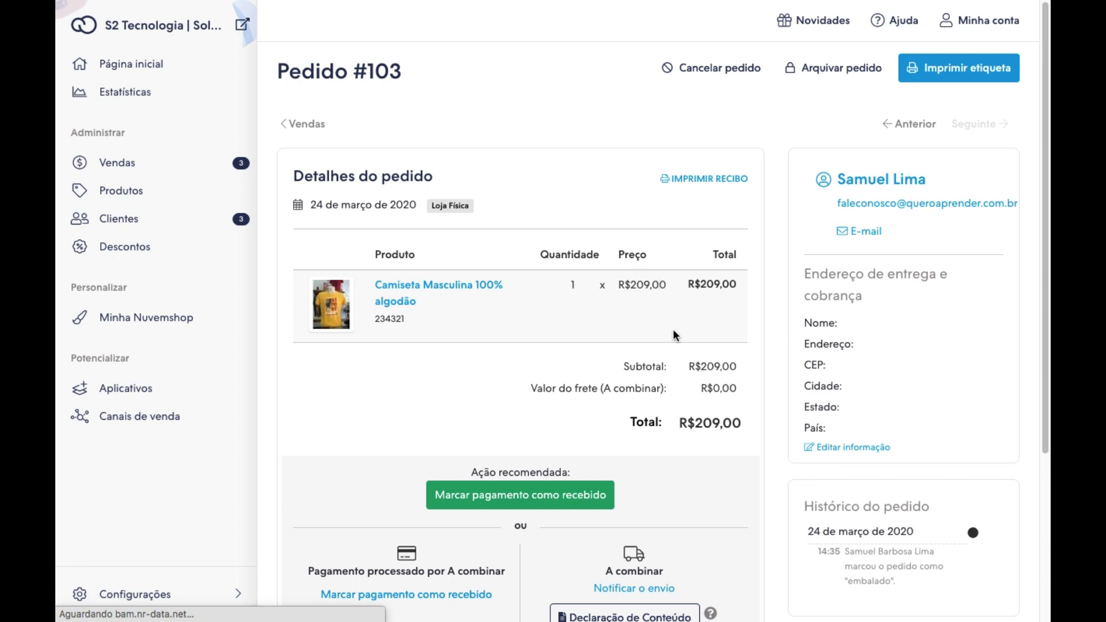
scroll(634, 404, "down", 3)
left_click(621, 441)
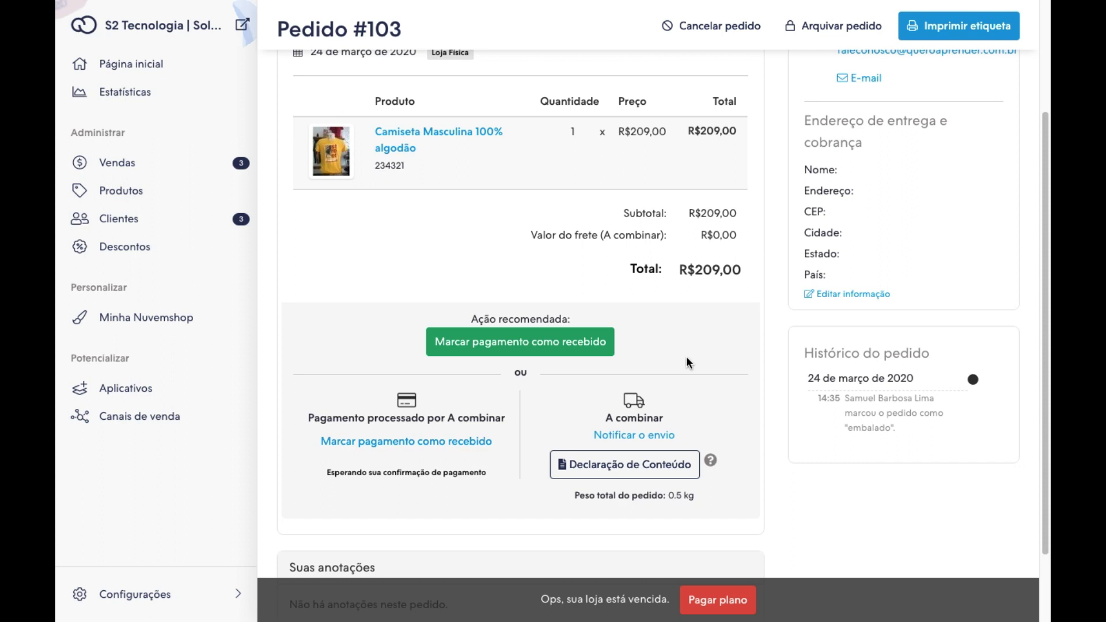
Mark order #103 shipped with Correios tracking code O762TE3833, e-mailing the customer.
left_click(631, 436)
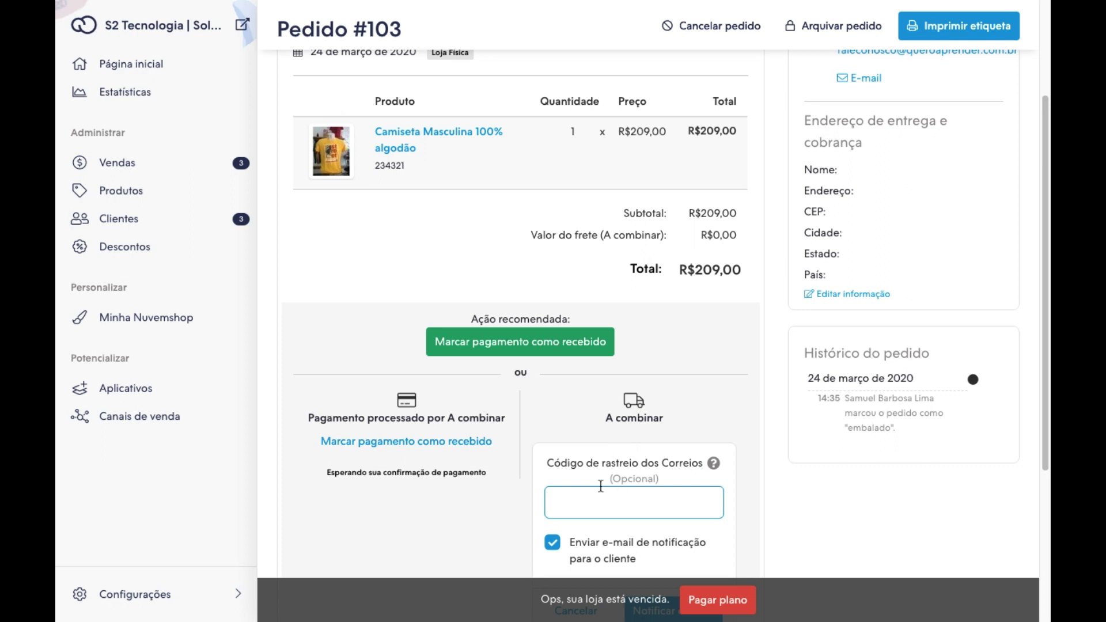
scroll(601, 486, "down", 1)
left_click(581, 466)
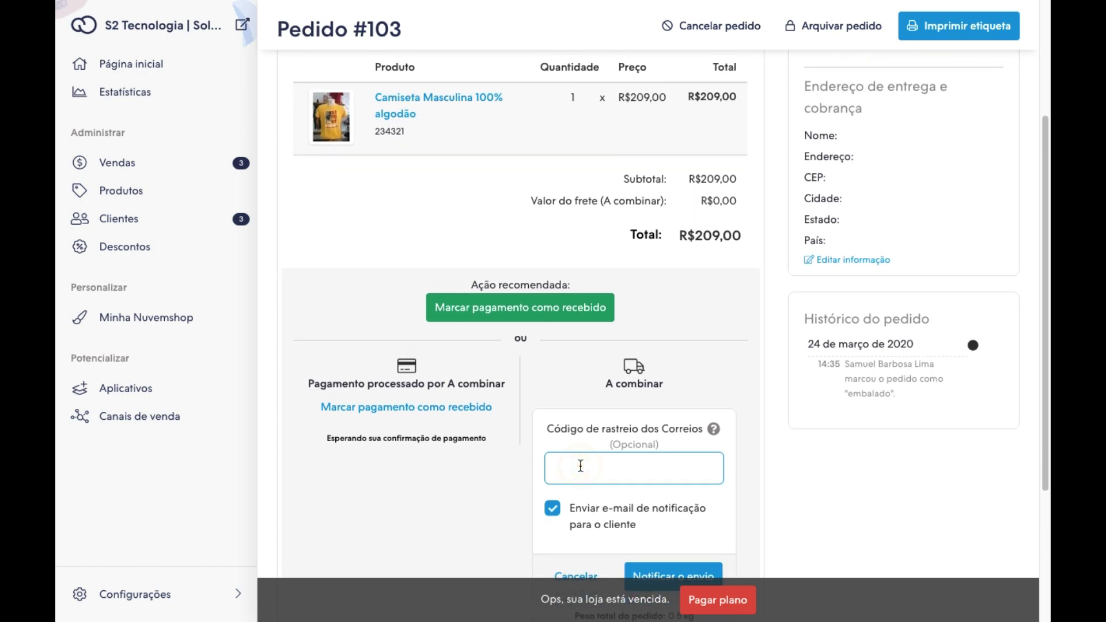
scroll(581, 466, "down", 2)
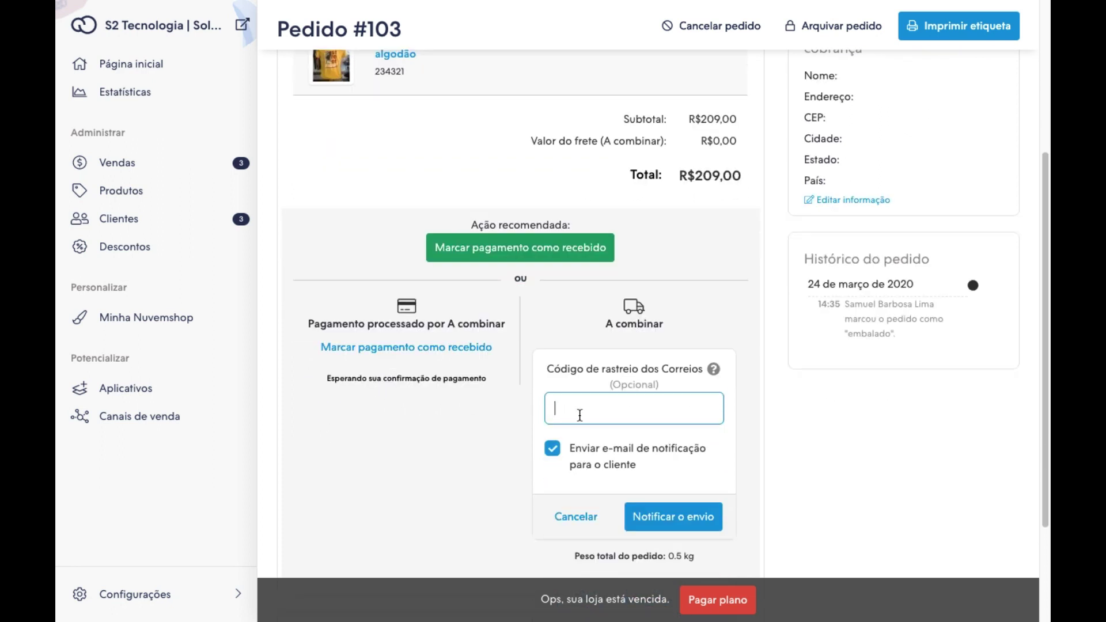
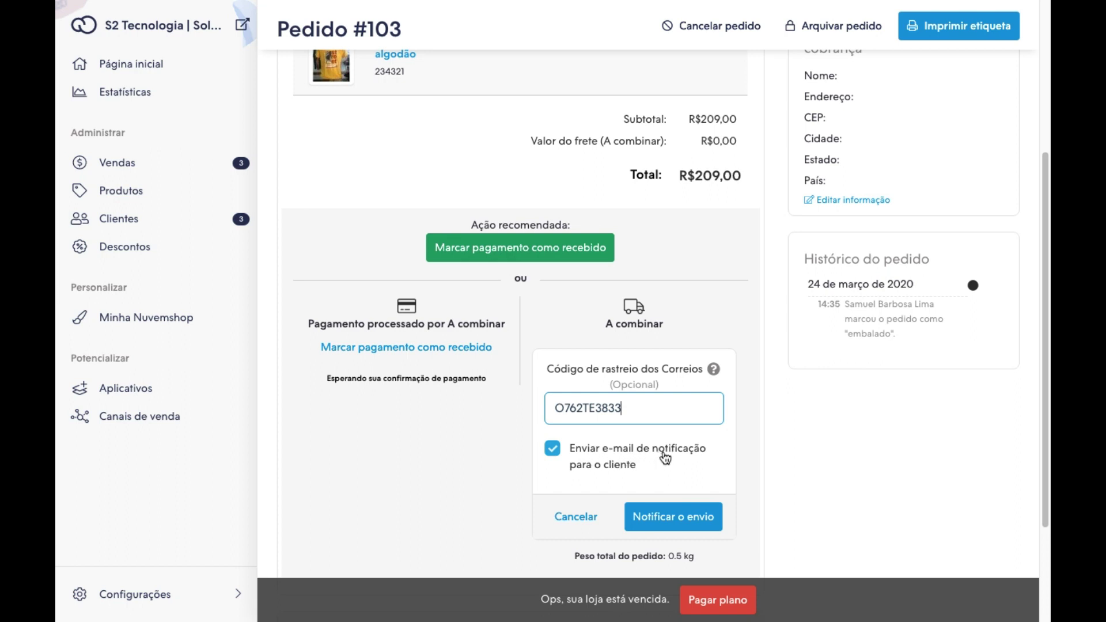
left_click(671, 522)
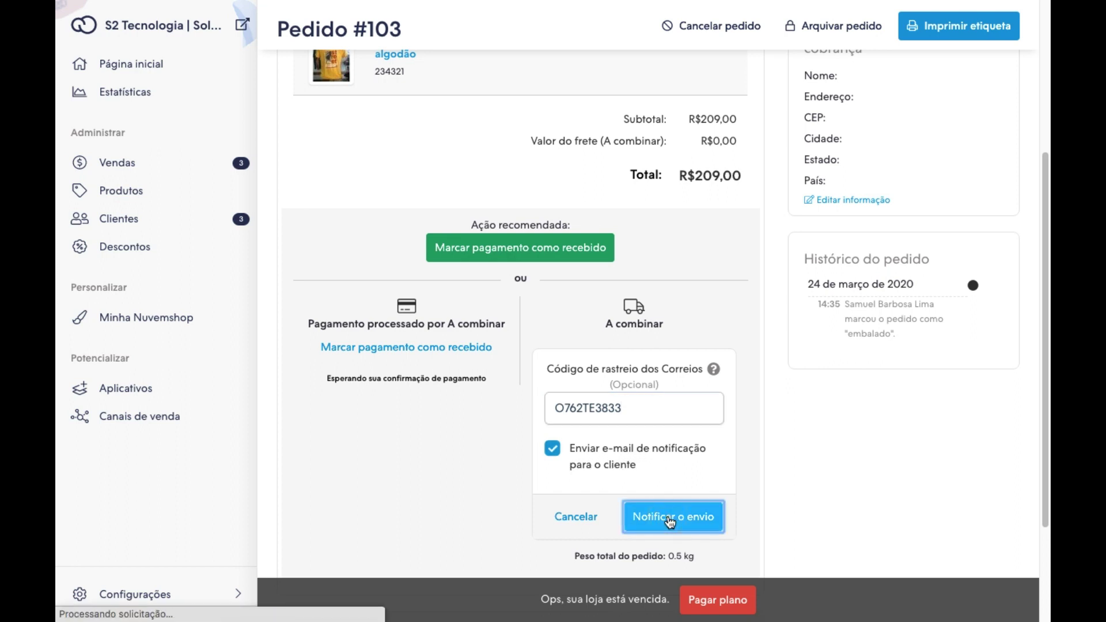
scroll(673, 478, "down", 3)
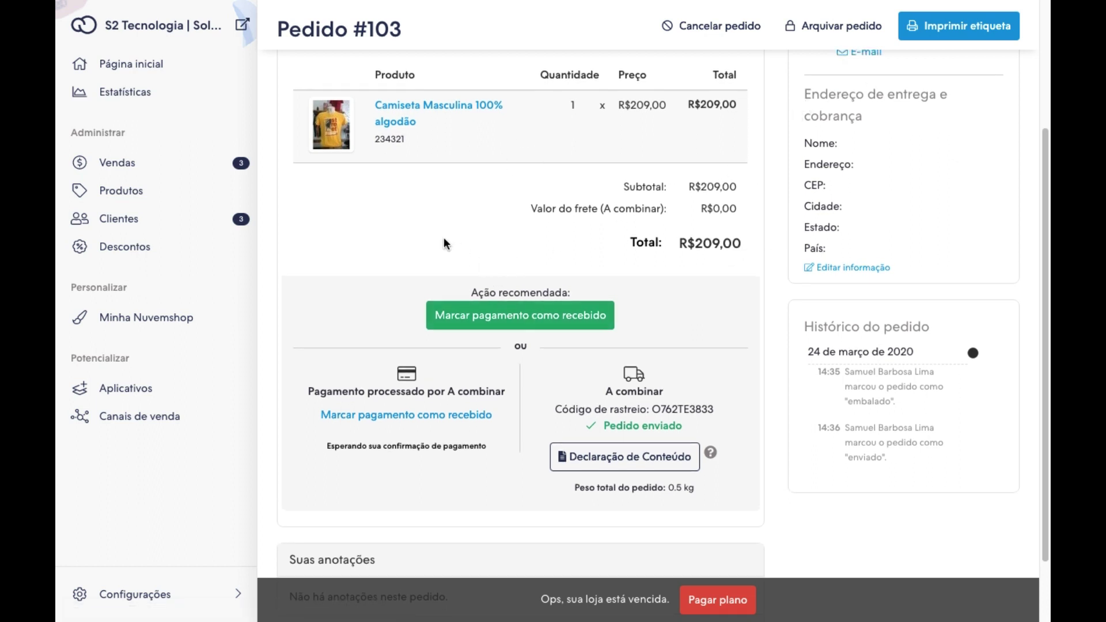
Mark order #103's payment as received so it is paid and shipped.
left_click(511, 317)
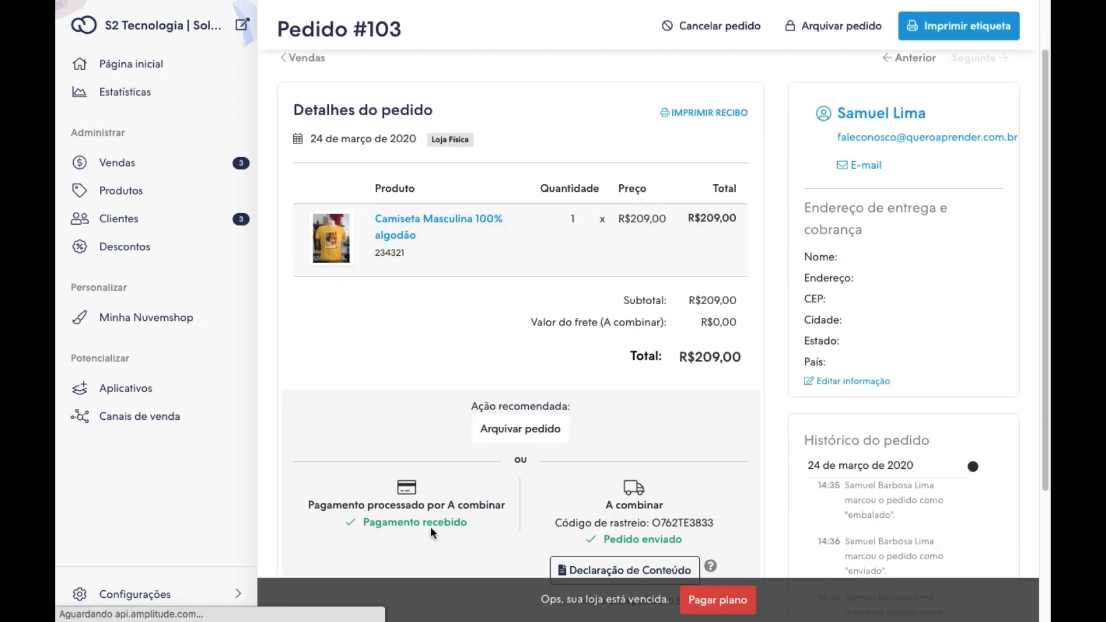
scroll(545, 313, "down", 2)
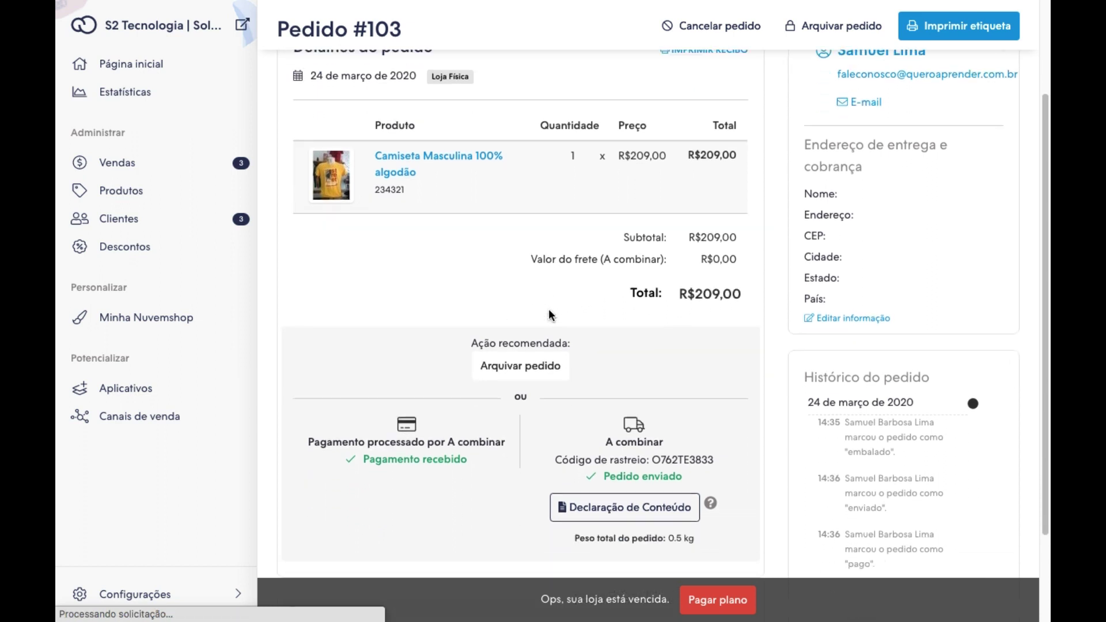
scroll(518, 334, "up", 1)
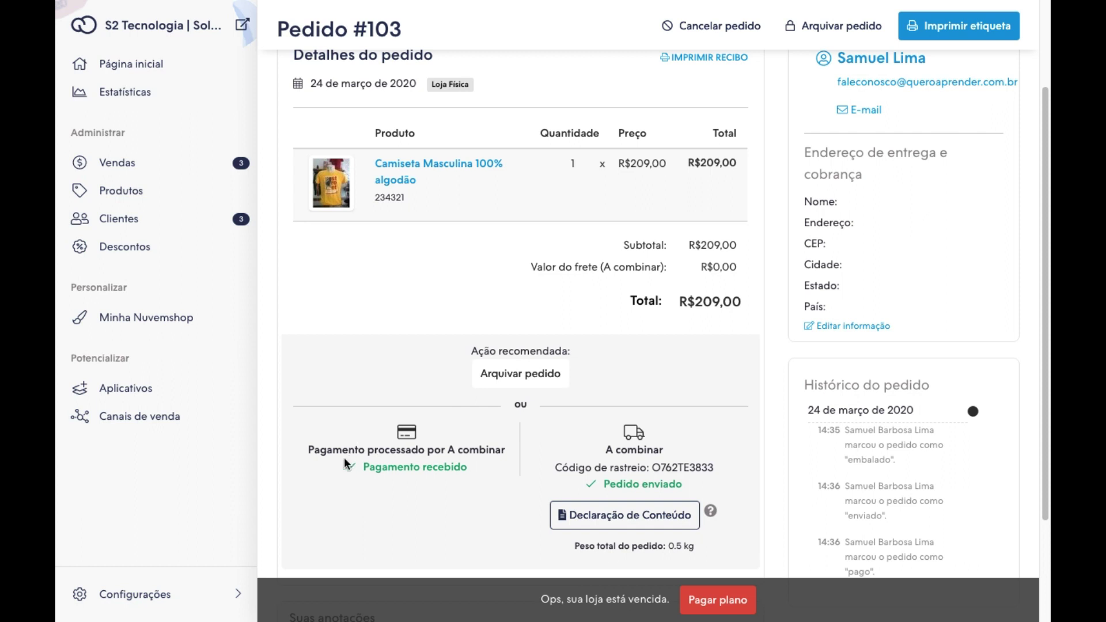
left_click(307, 444)
scroll(495, 337, "up", 1)
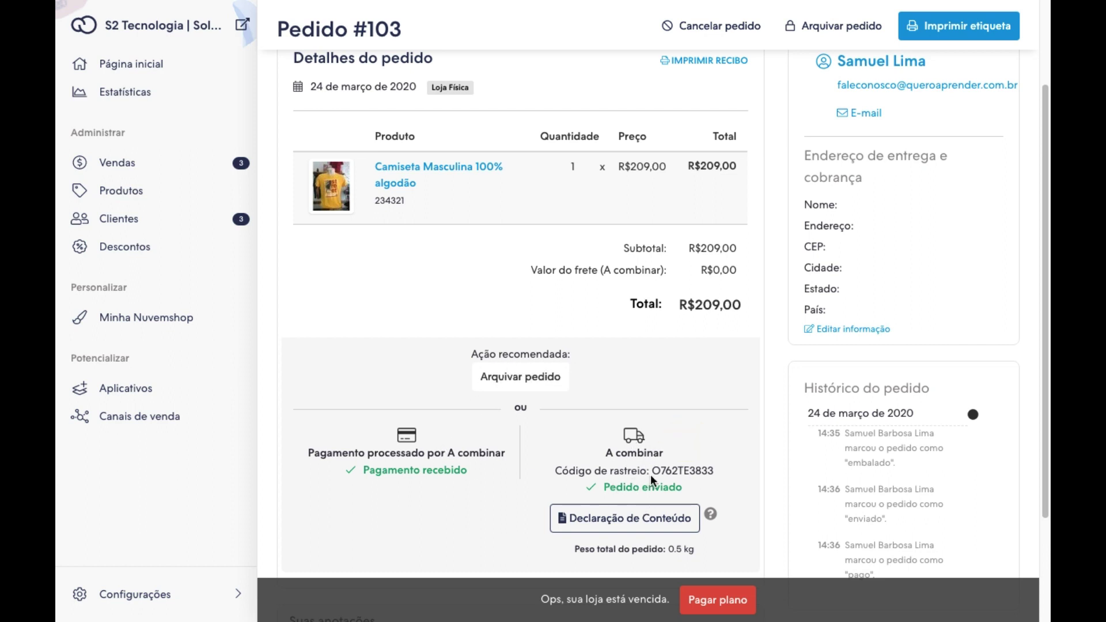
scroll(707, 399, "down", 1)
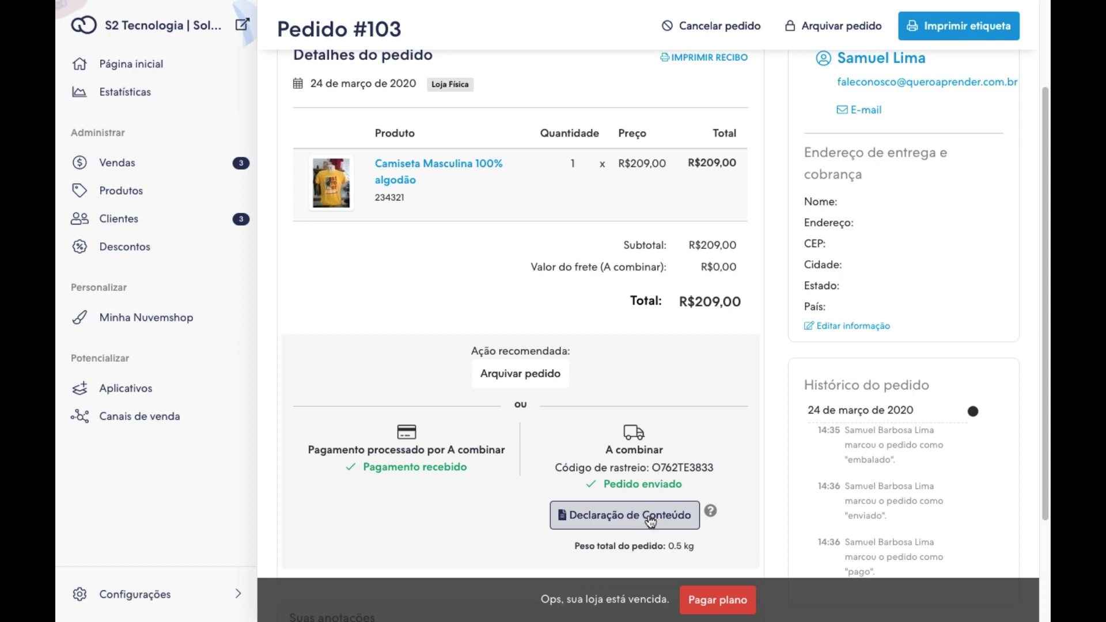
Open the order's Declaração de Conteúdo and review it.
left_click(680, 517)
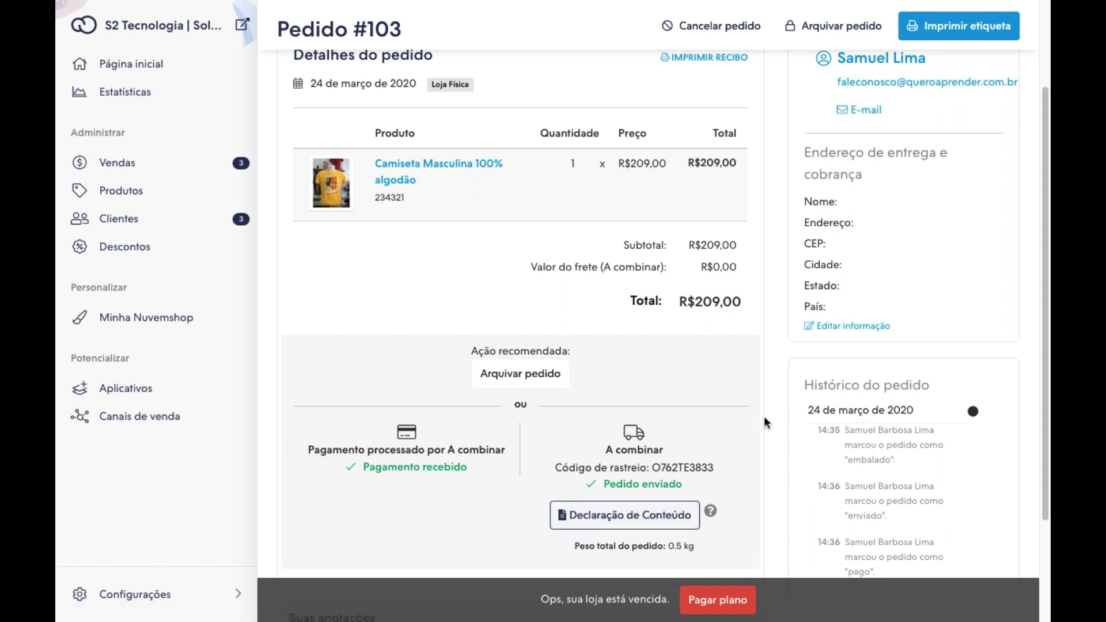
scroll(769, 407, "up", 2)
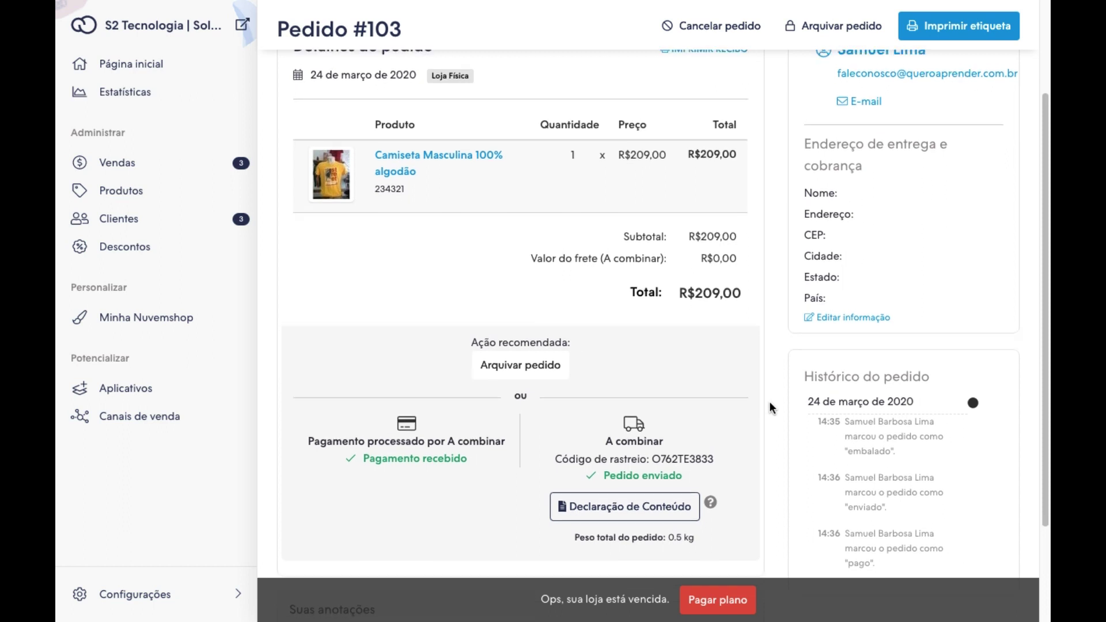
scroll(770, 400, "up", 2)
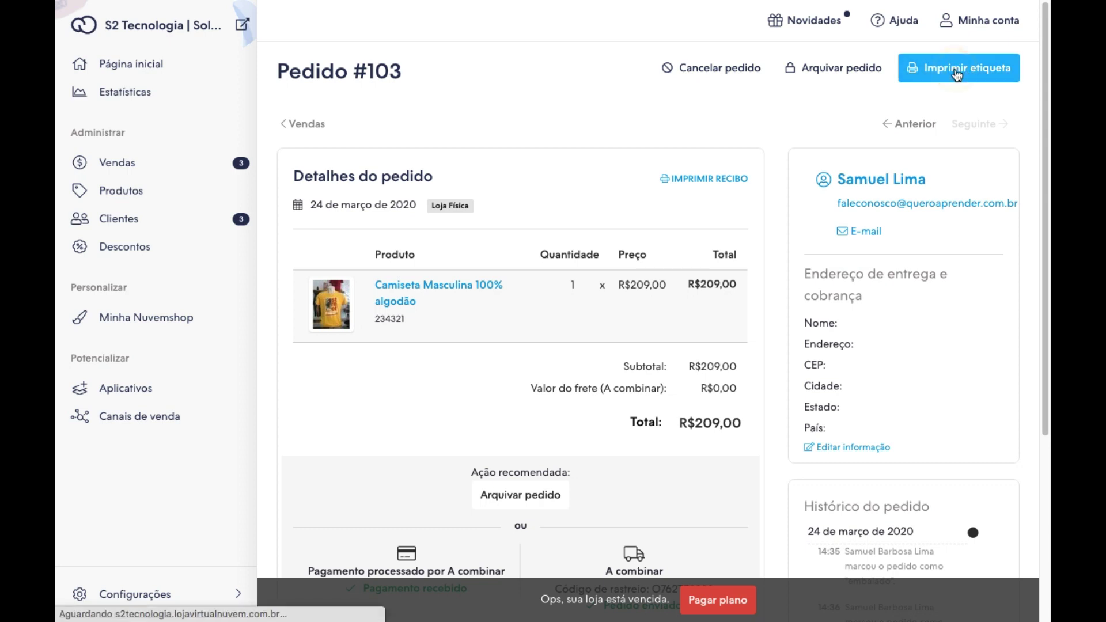
left_click(957, 74)
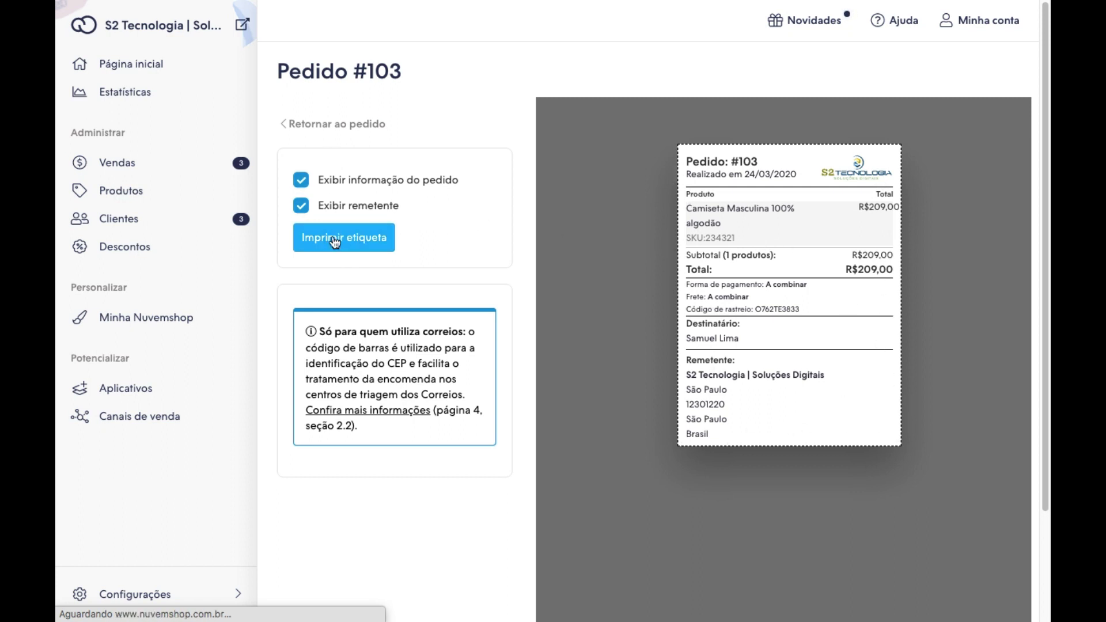
left_click(300, 207)
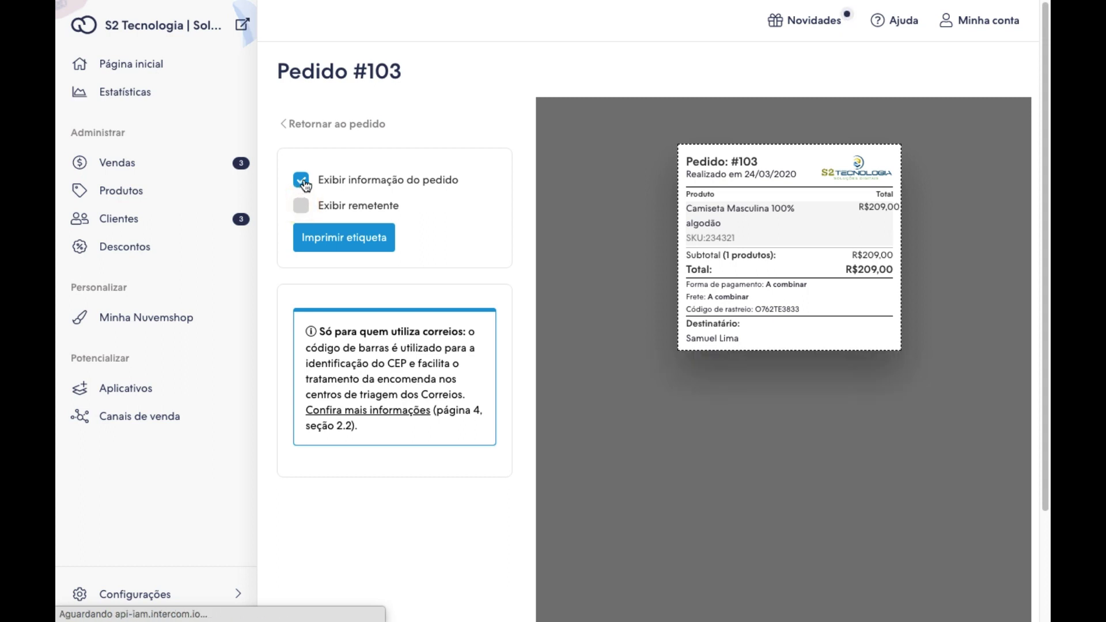
left_click(301, 206)
left_click(302, 181)
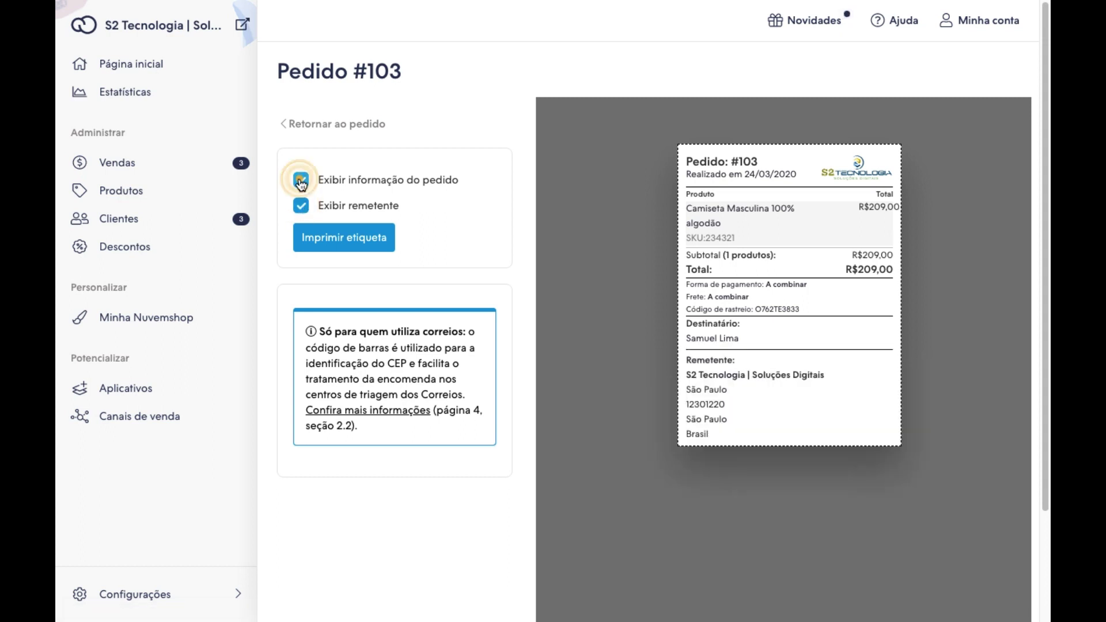
left_click(302, 181)
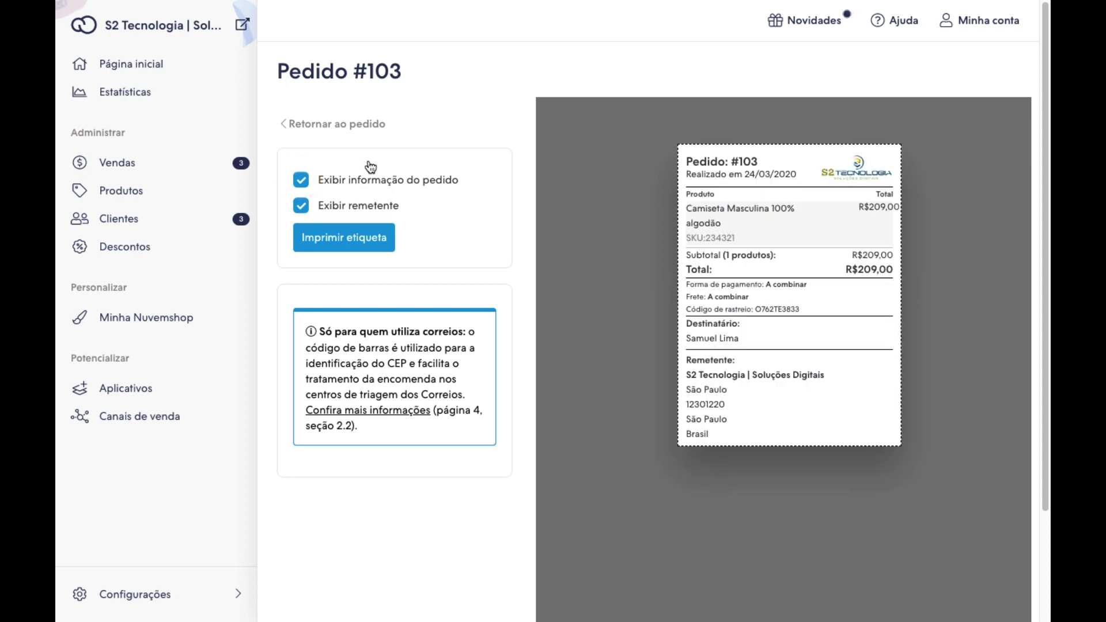
left_click(306, 124)
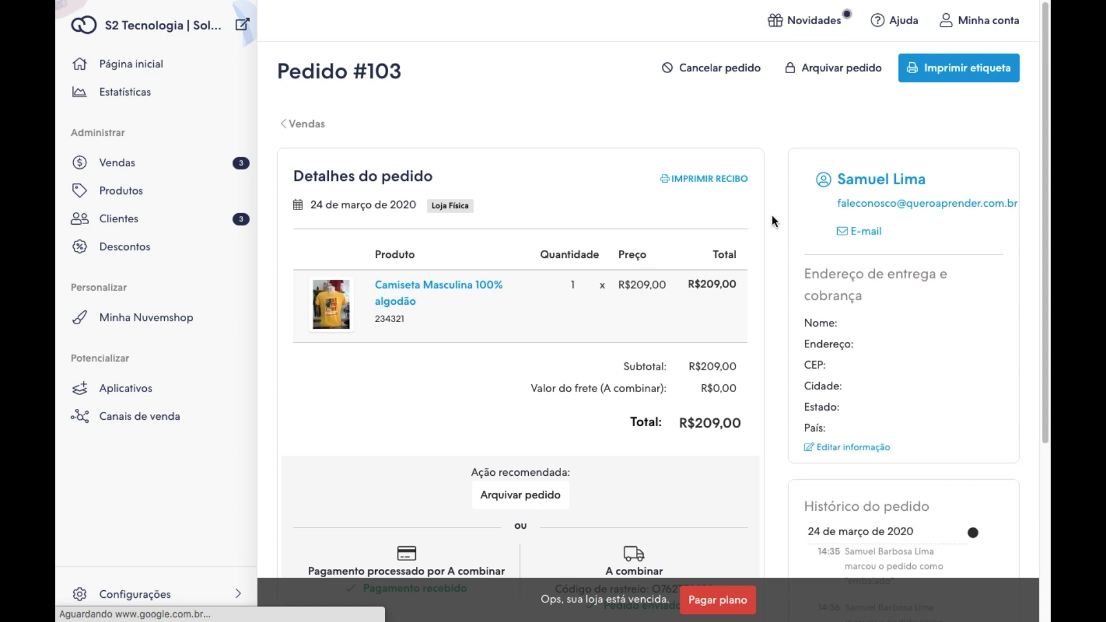
Review order #103's details, then expand the Vendas sidebar menu.
scroll(783, 233, "down", 2)
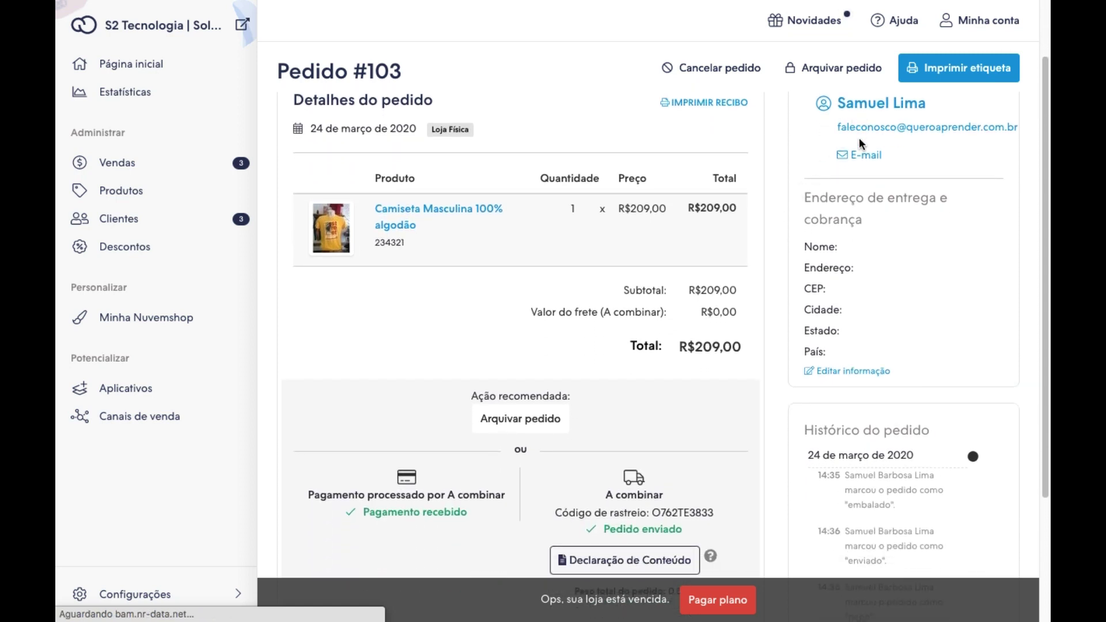
scroll(861, 144, "down", 1)
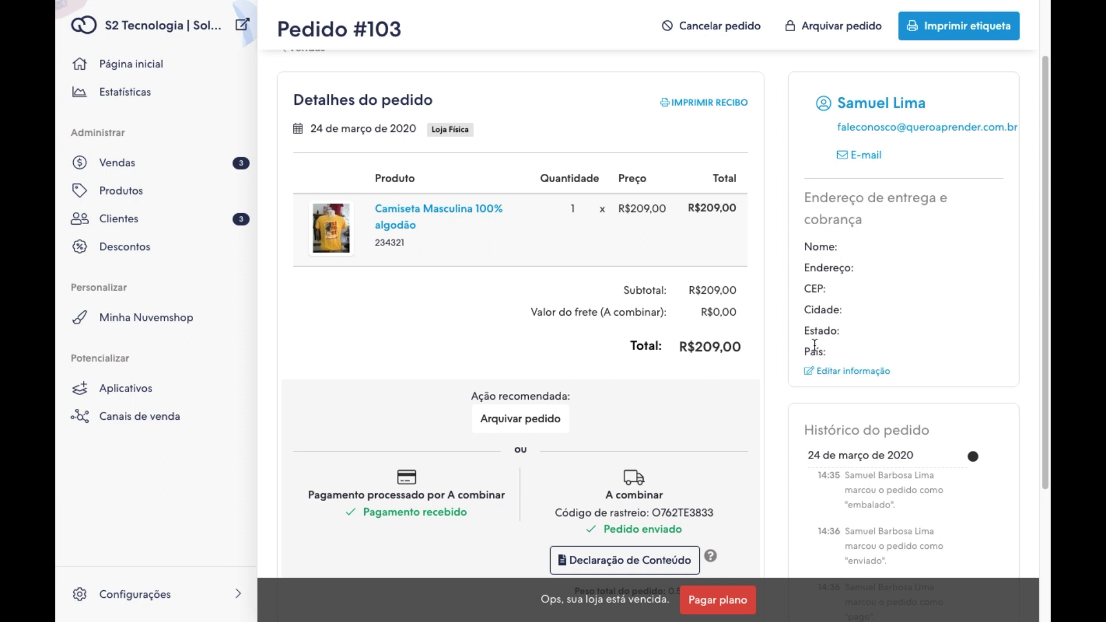
scroll(825, 336, "down", 1)
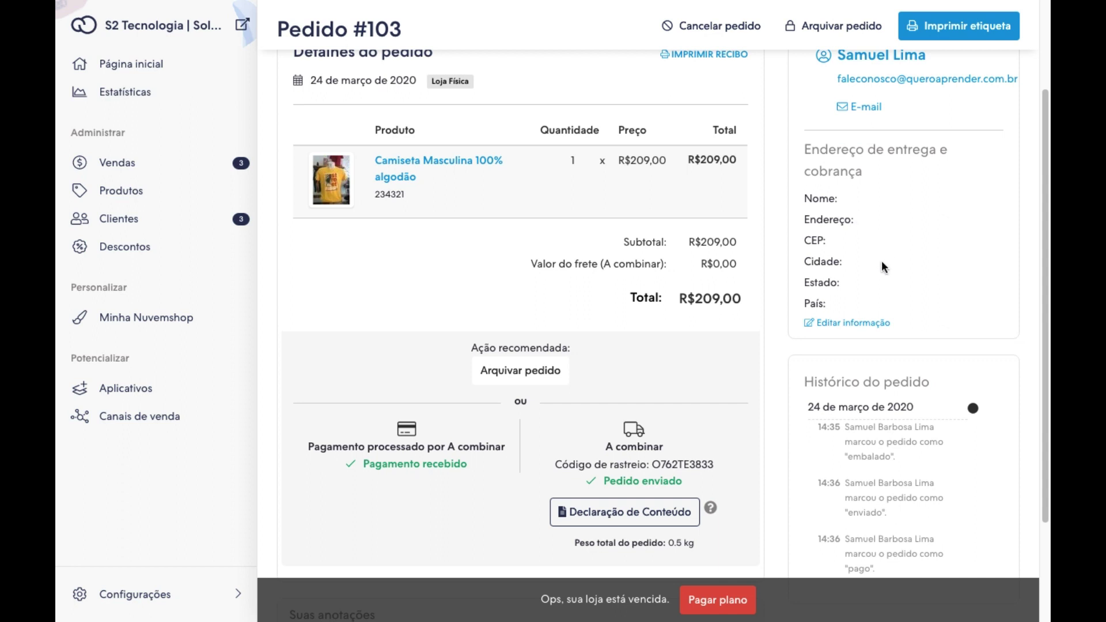
scroll(832, 202, "up", 1)
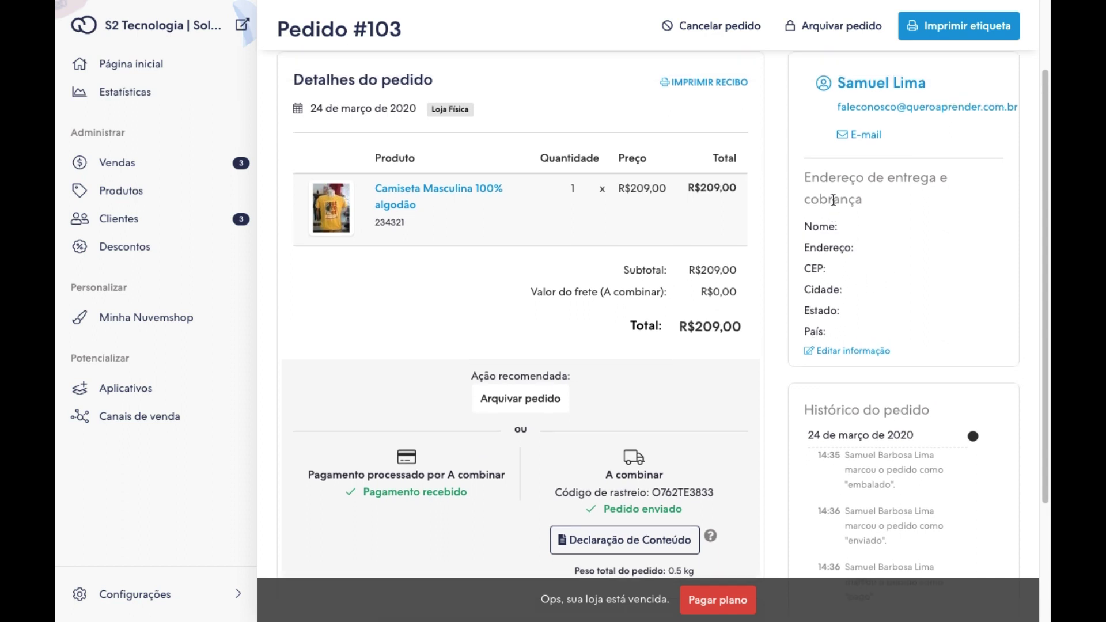
scroll(828, 205, "up", 2)
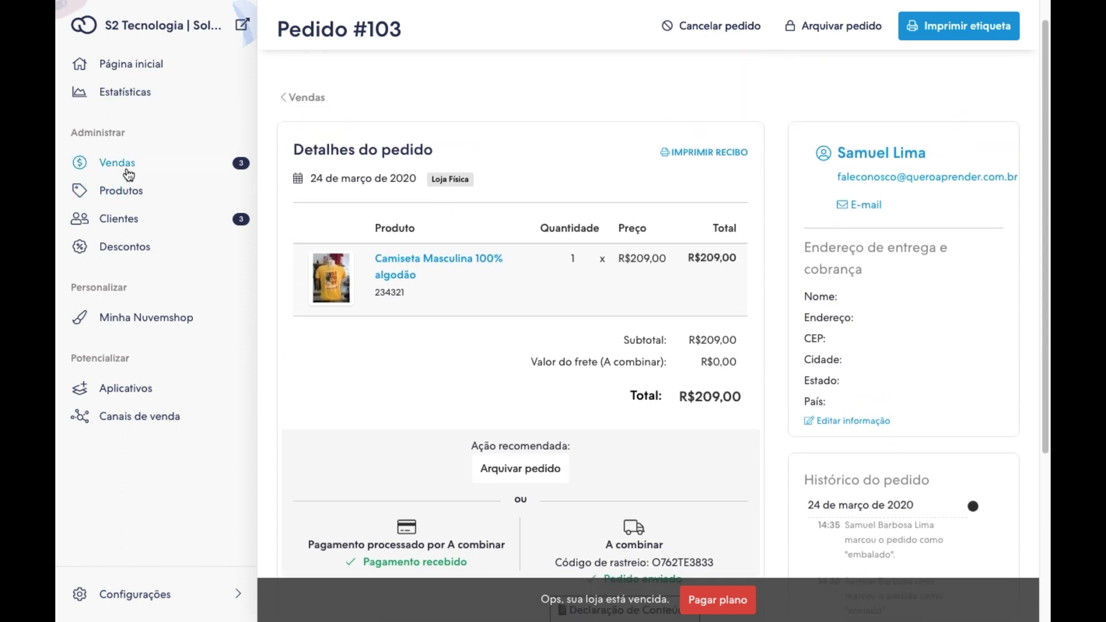
left_click(117, 164)
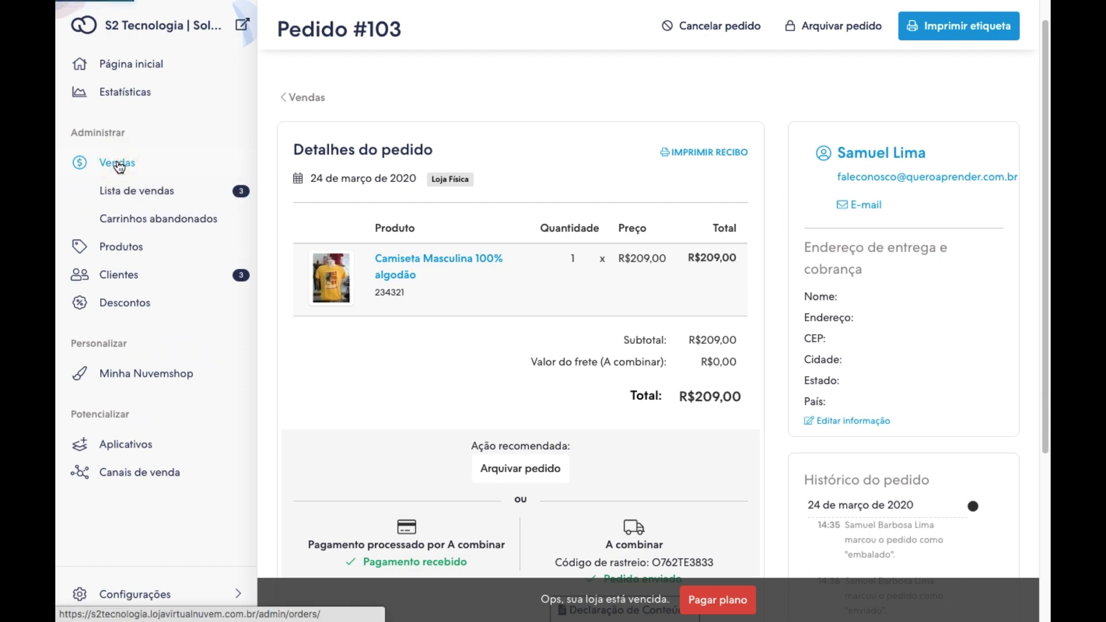
Check Lista de vendas and Carrinhos abandonados, then open the Produtos list.
left_click(126, 191)
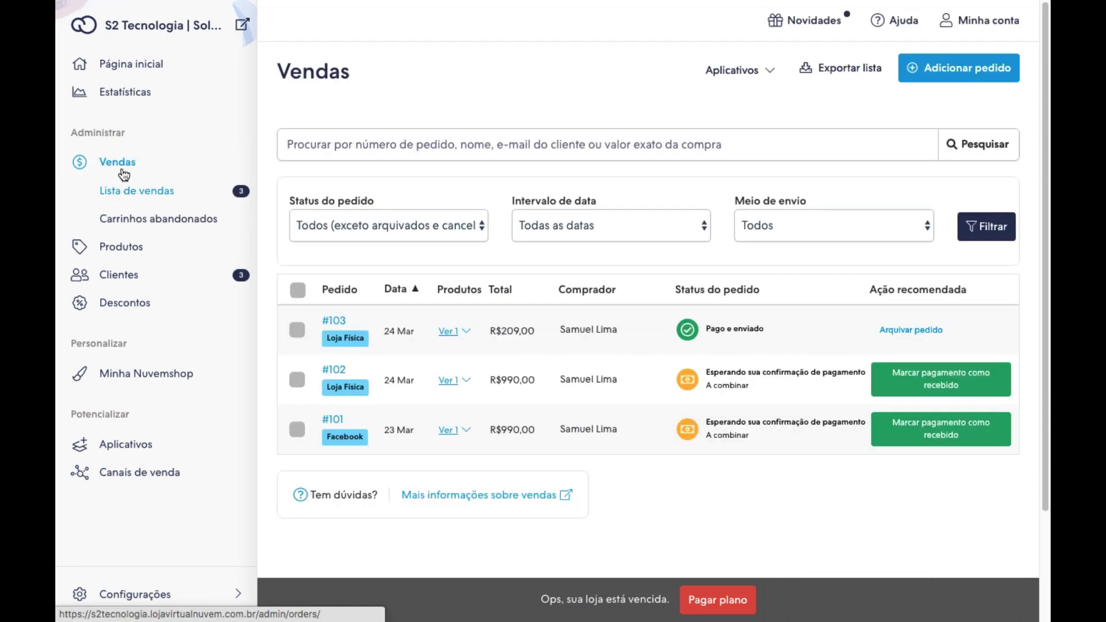
left_click(135, 222)
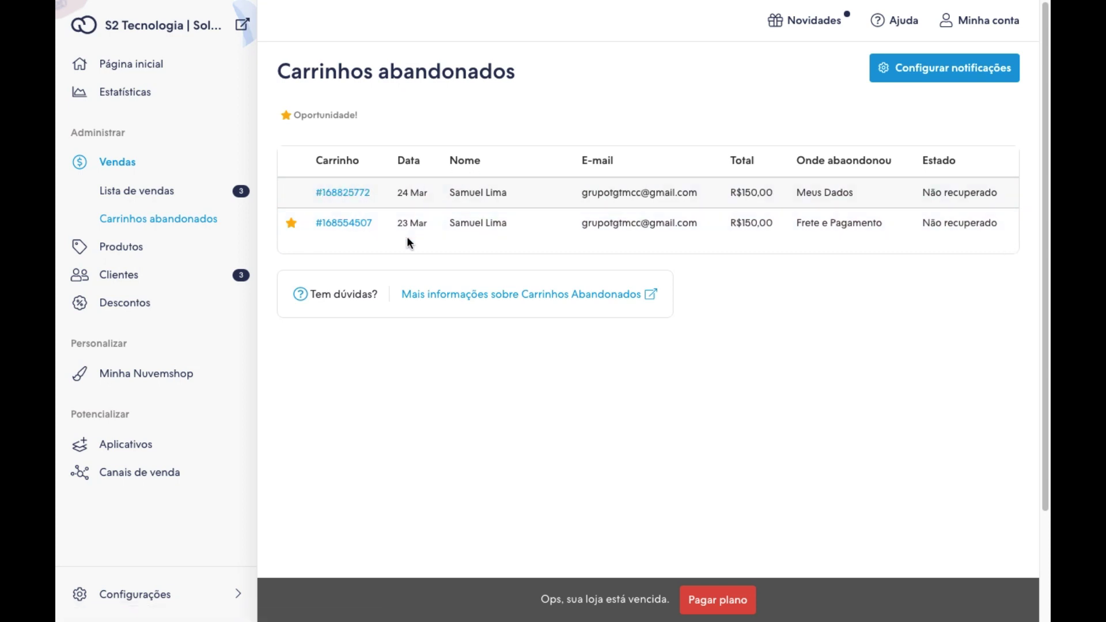
left_click(116, 253)
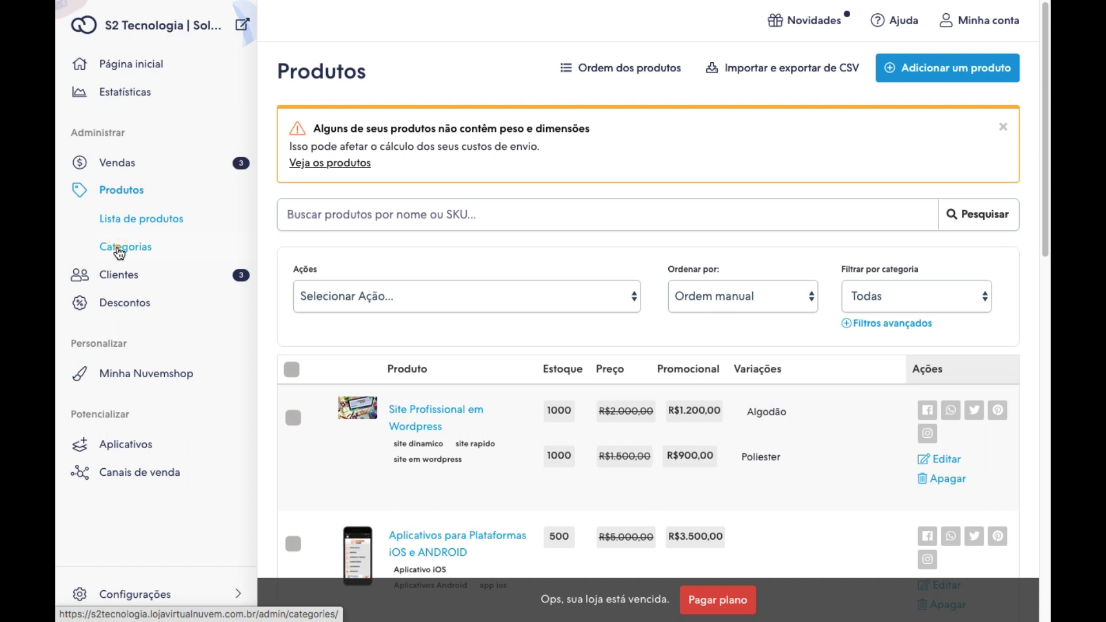
Add a Camisetas category on the Categorias page and save the changes.
left_click(120, 249)
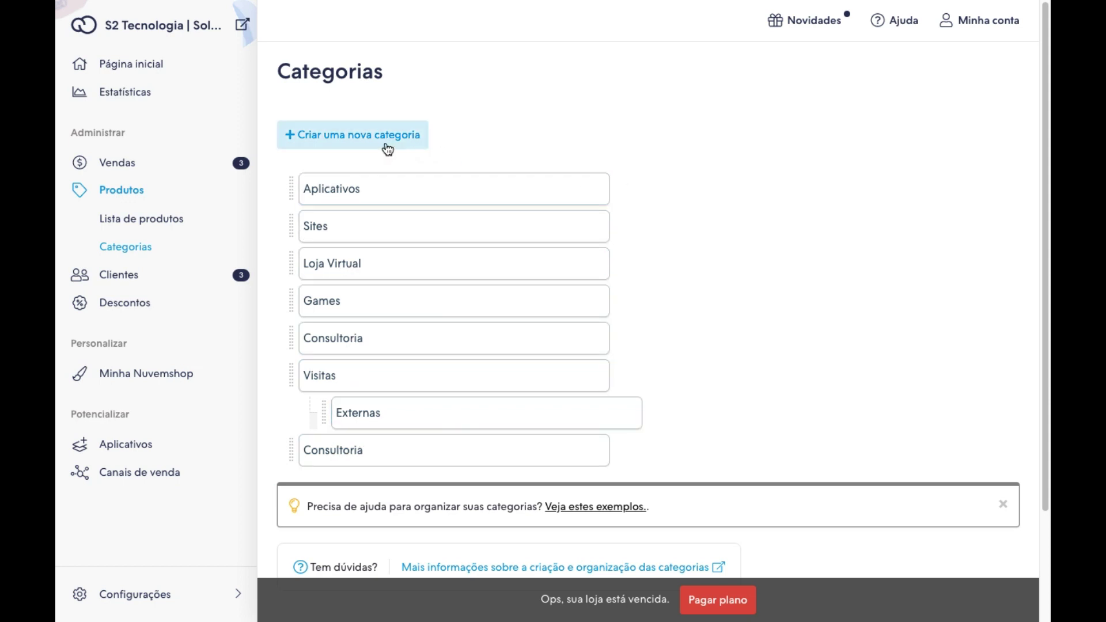
left_click(342, 138)
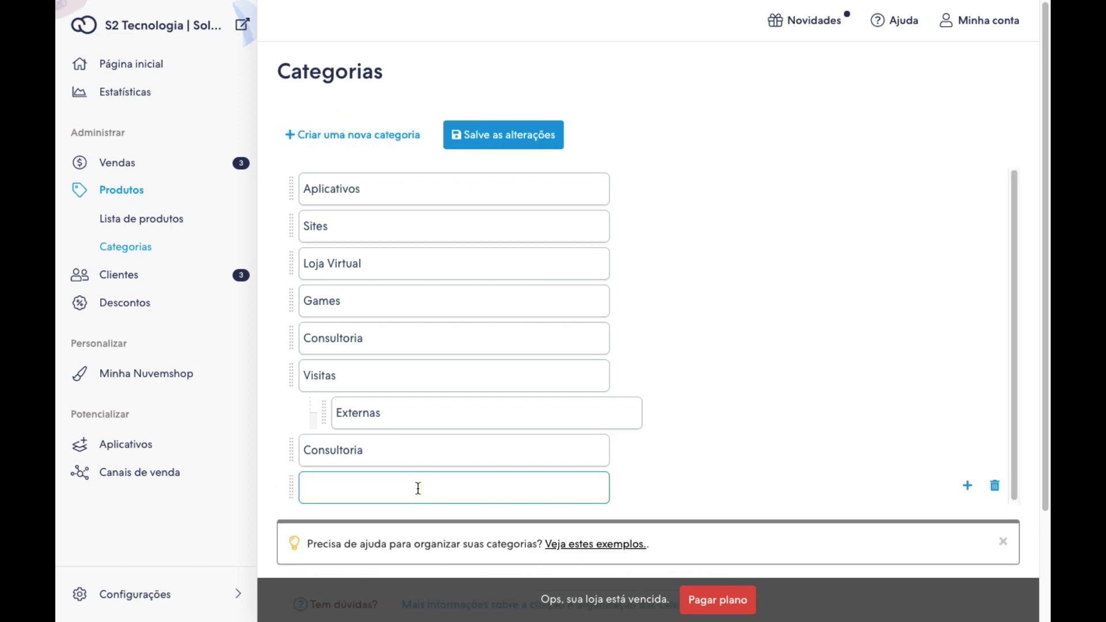
type("Camisetas")
left_click(504, 140)
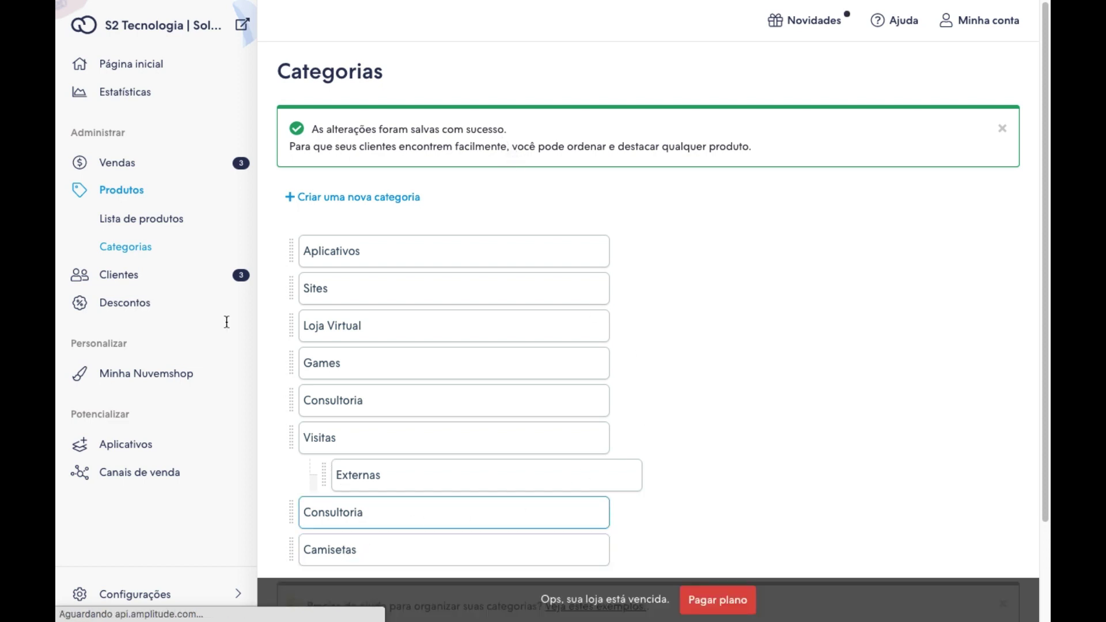
left_click(339, 547)
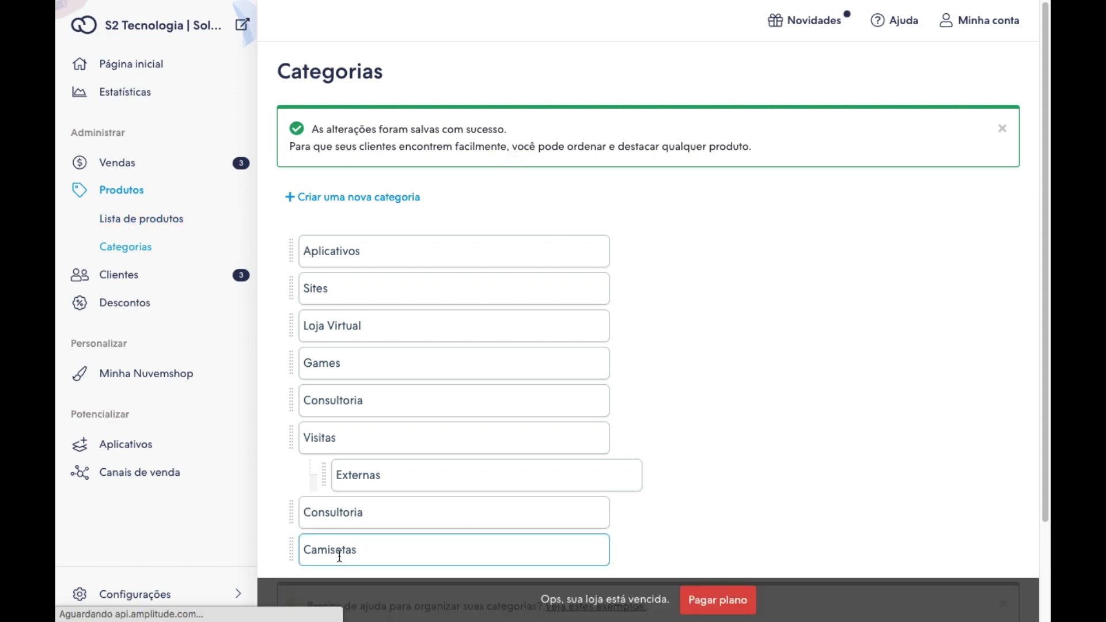
left_click(131, 223)
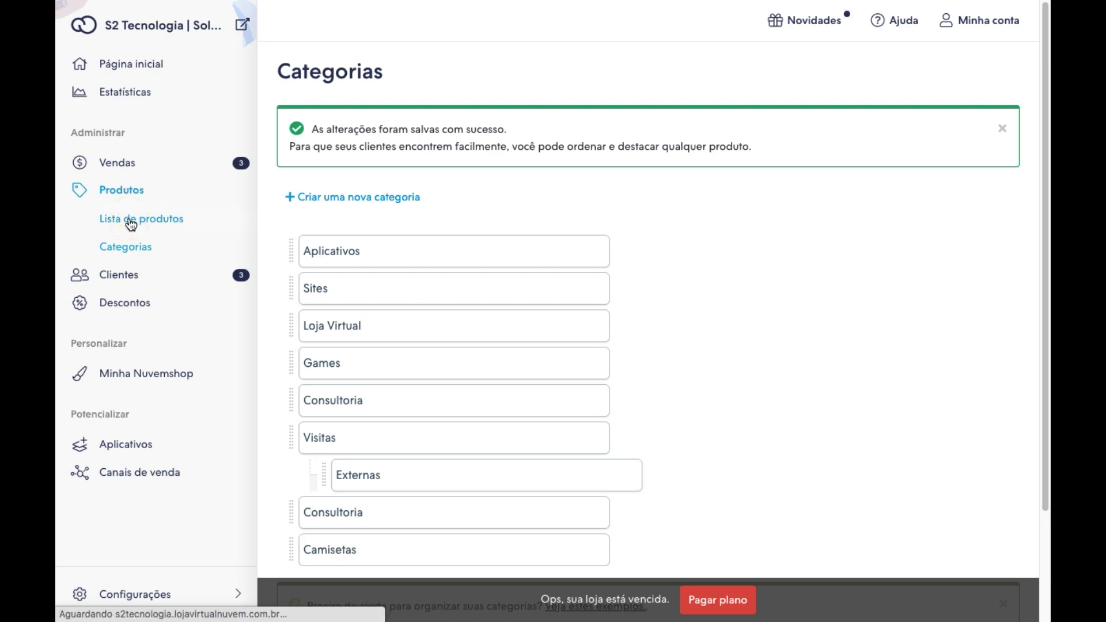
Clear the R$3.500,00 promotional price of the Aplicativos iOS e ANDROID product.
scroll(445, 311, "down", 6)
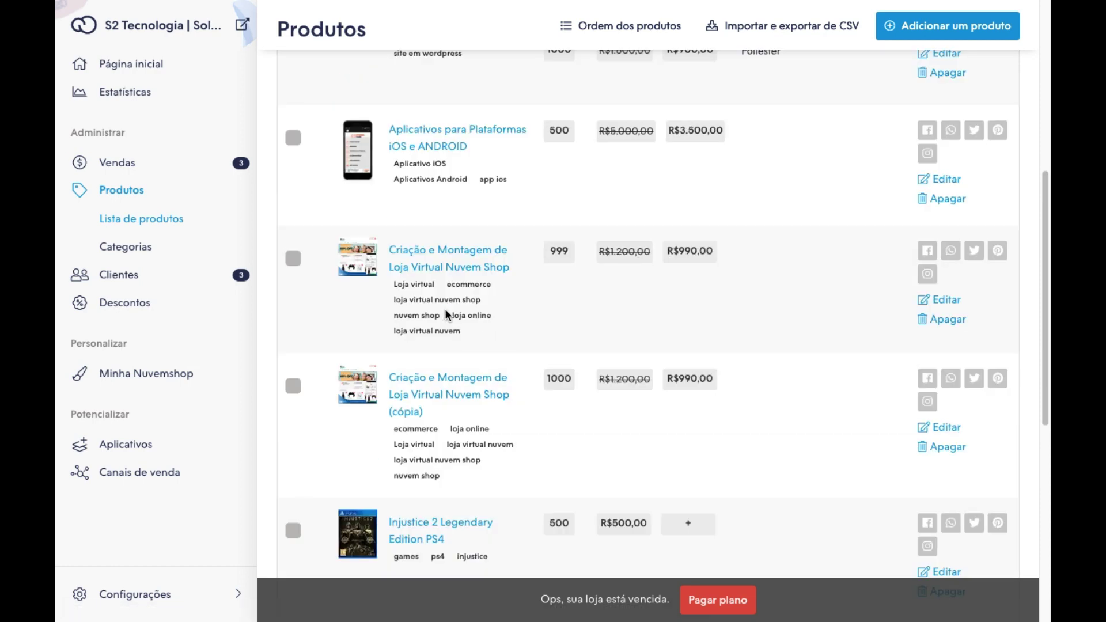
scroll(445, 309, "down", 5)
scroll(445, 309, "up", 6)
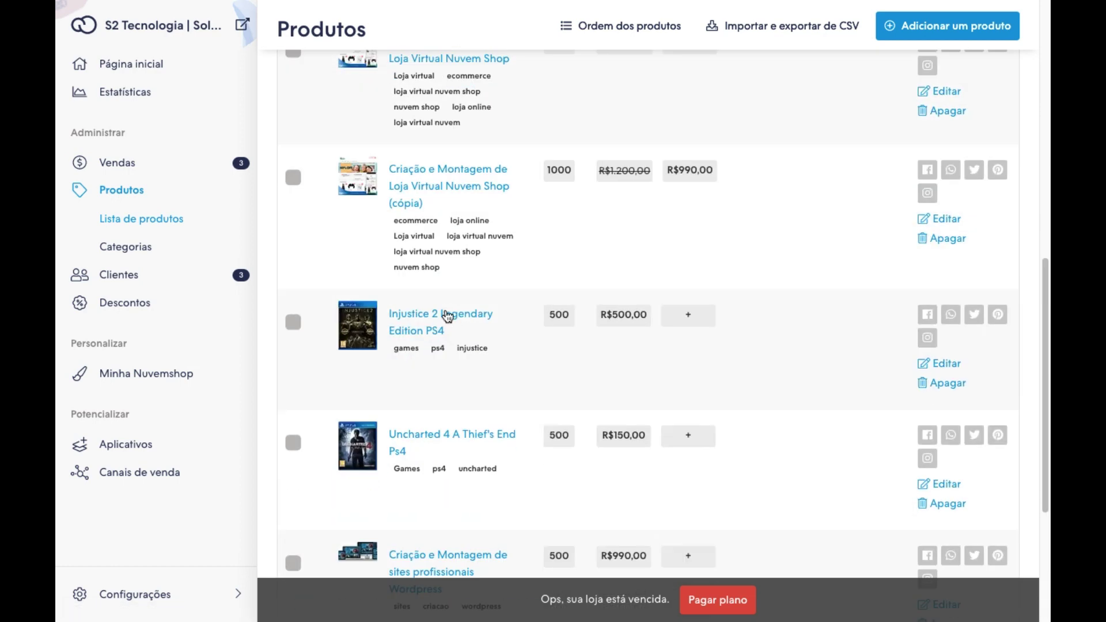
scroll(447, 315, "up", 5)
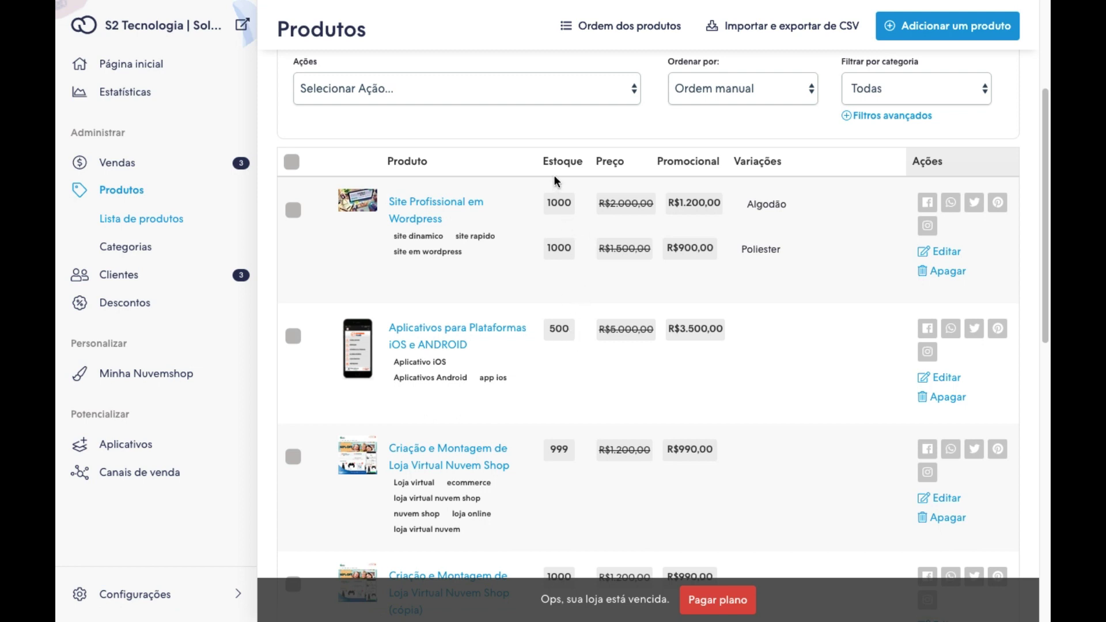
left_click(560, 330)
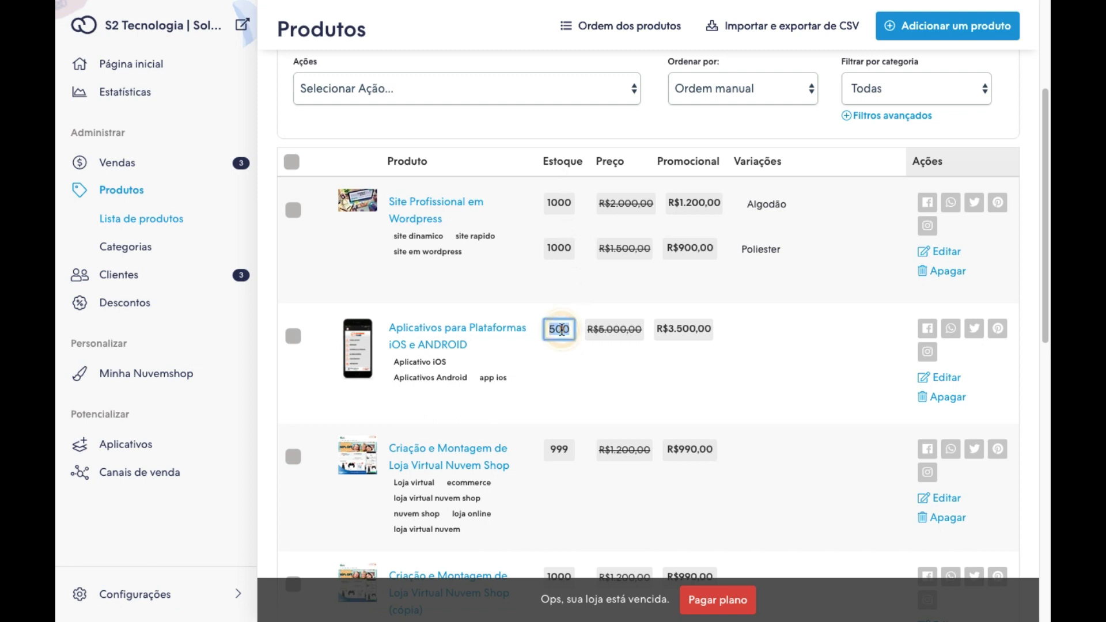
left_click(629, 336)
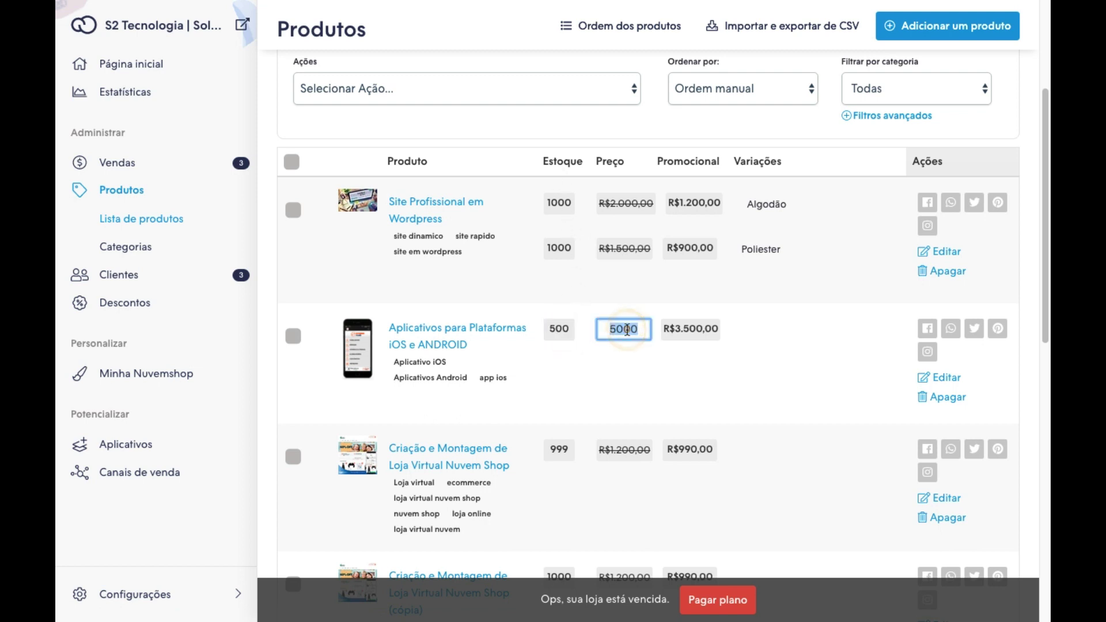
left_click(696, 328)
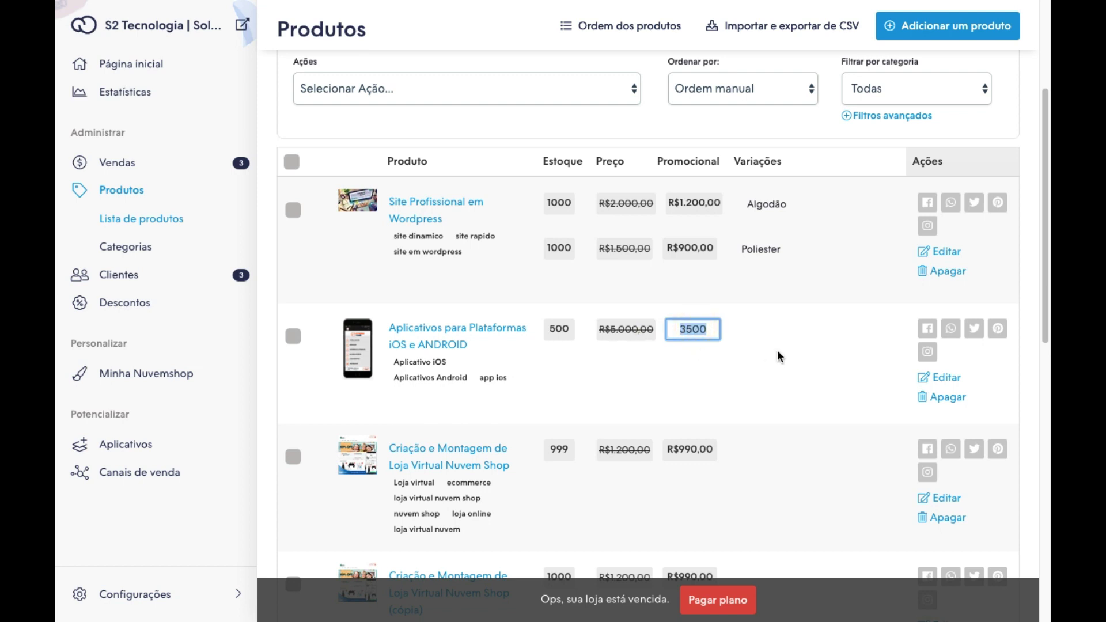
key("BackSpace")
left_click(643, 367)
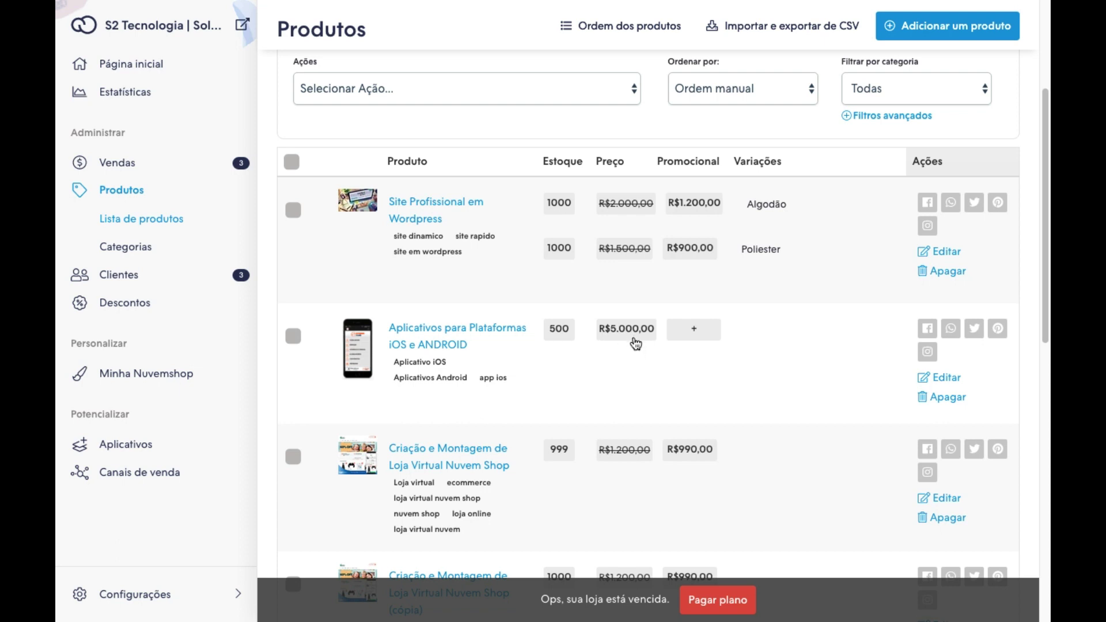
Change the Aplicativos product's stock from 500 to 300.
left_click(558, 334)
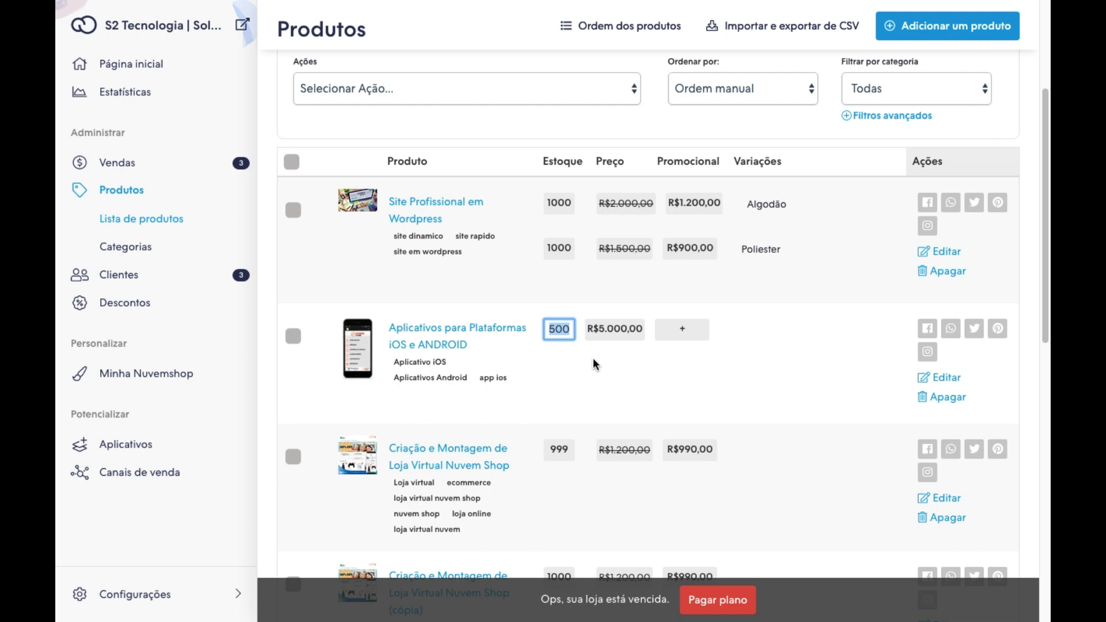
type("300")
left_click(624, 374)
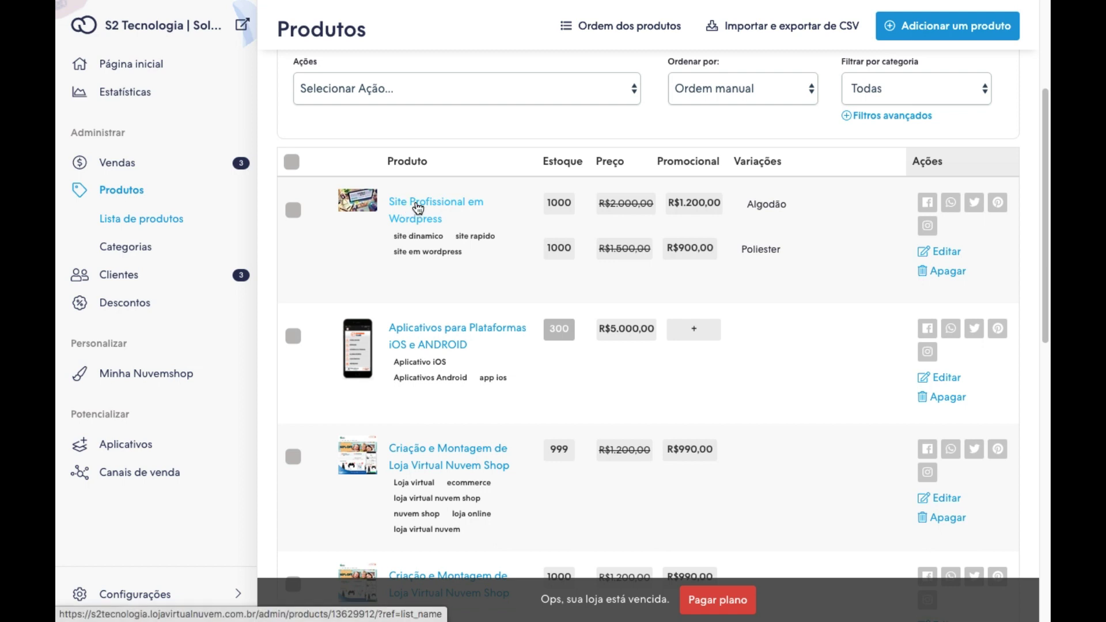
Open Site Profissional em Wordpress for editing and review its description and Opções avançadas.
left_click(417, 208)
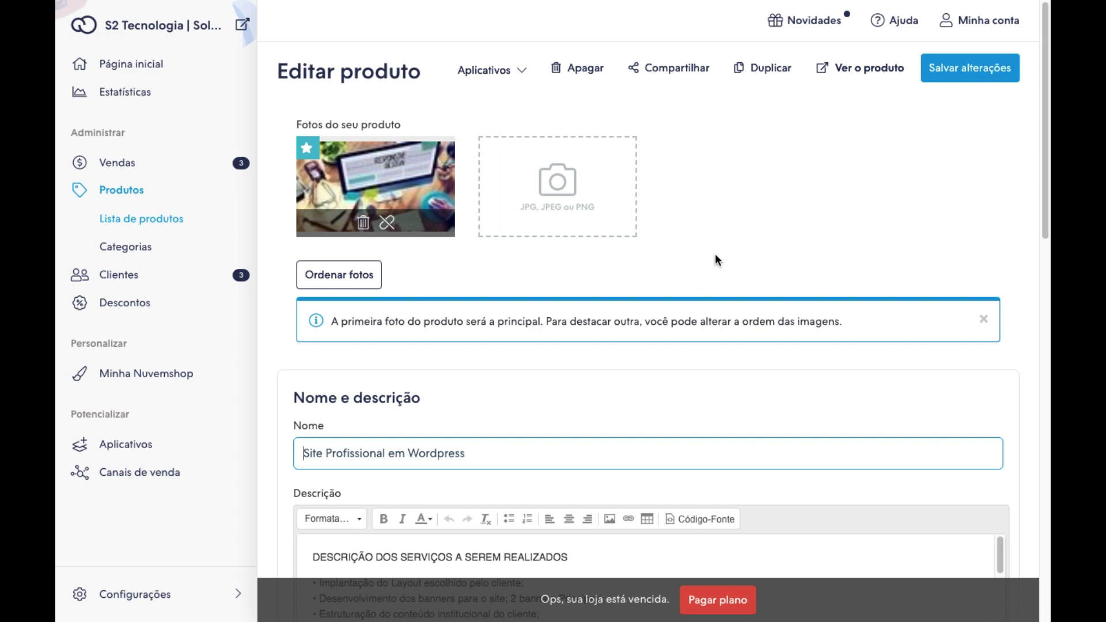
scroll(745, 248, "down", 2)
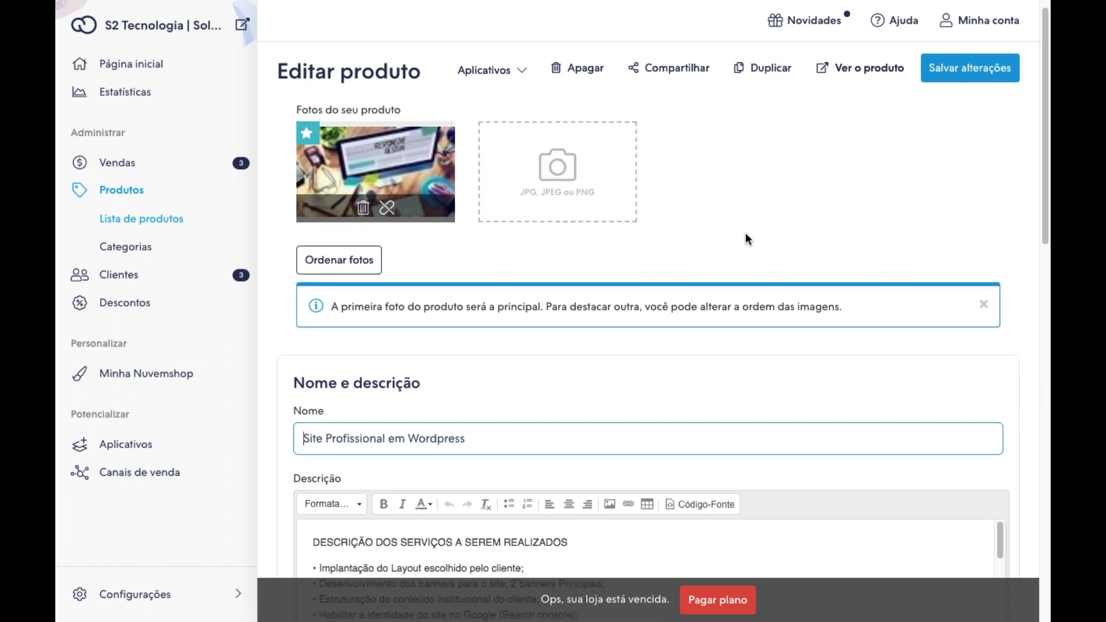
scroll(520, 254, "down", 3)
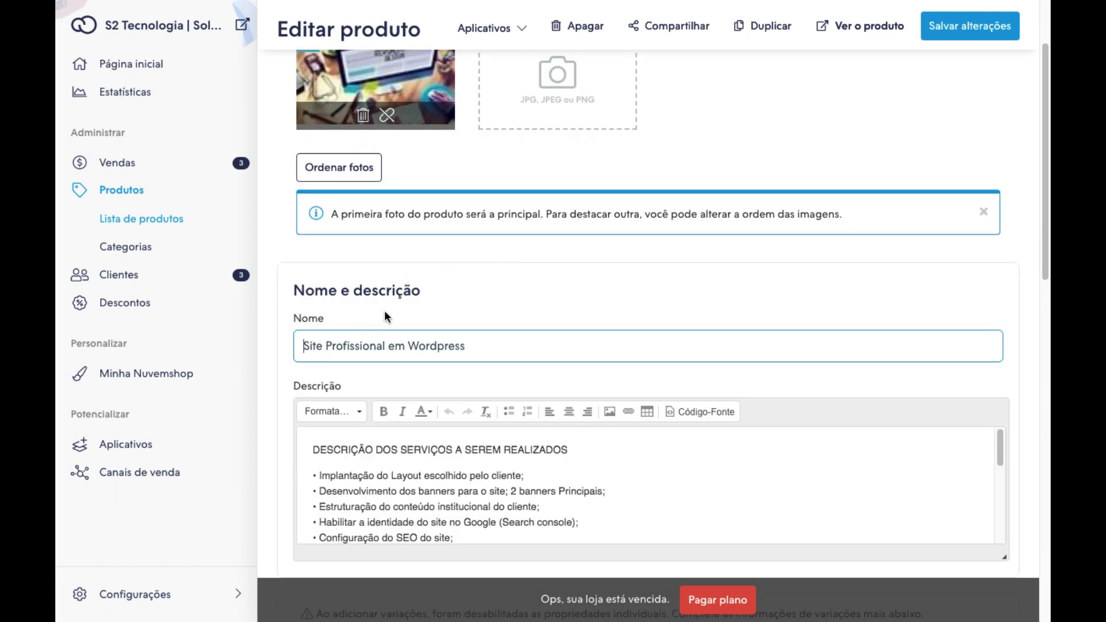
left_click(492, 352)
scroll(539, 339, "down", 1)
scroll(539, 339, "down", 3)
left_click(624, 424)
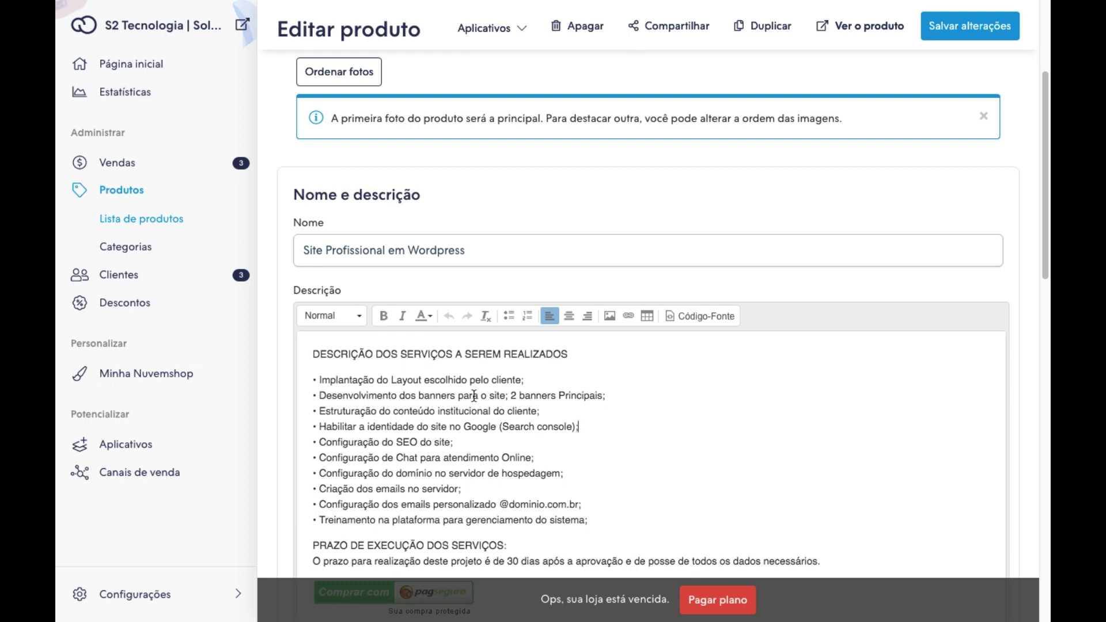
scroll(489, 378, "down", 5)
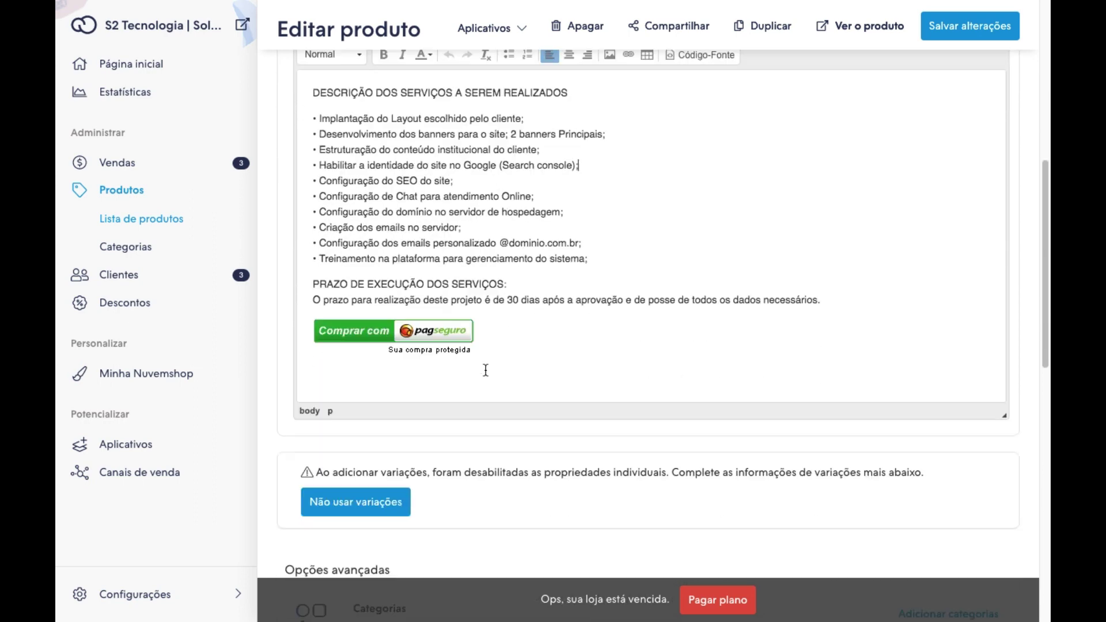
scroll(486, 369, "down", 5)
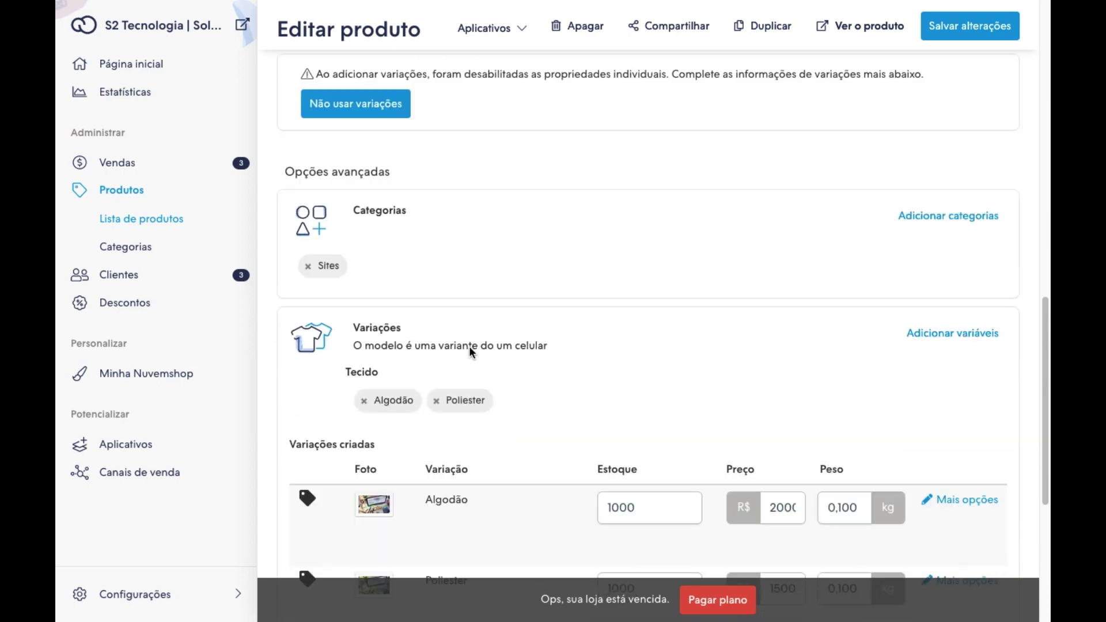
left_click(929, 222)
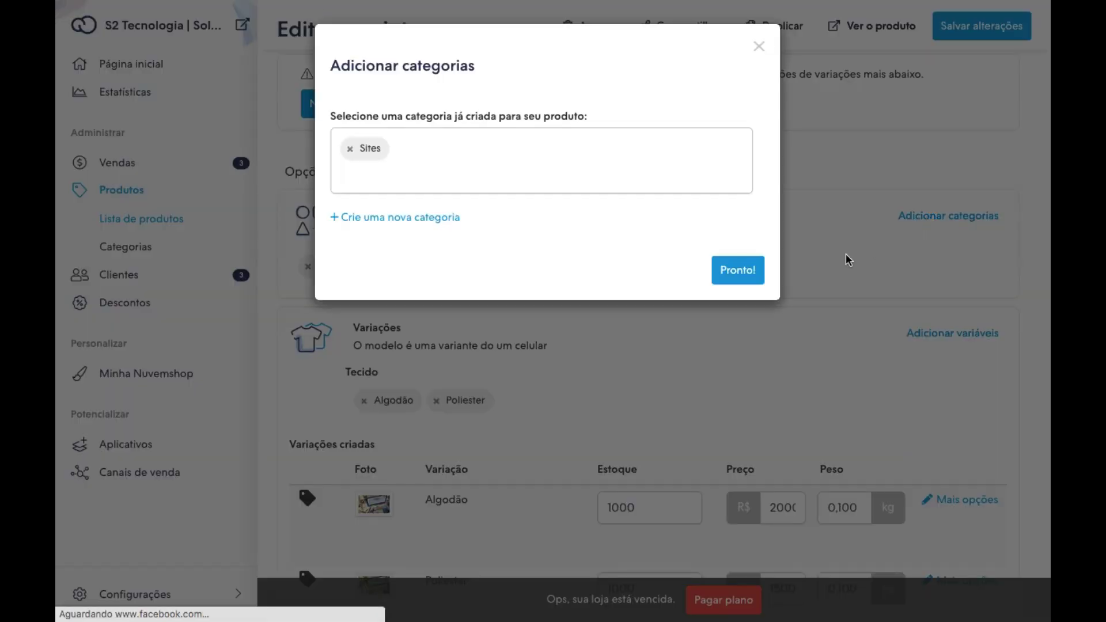
left_click(441, 178)
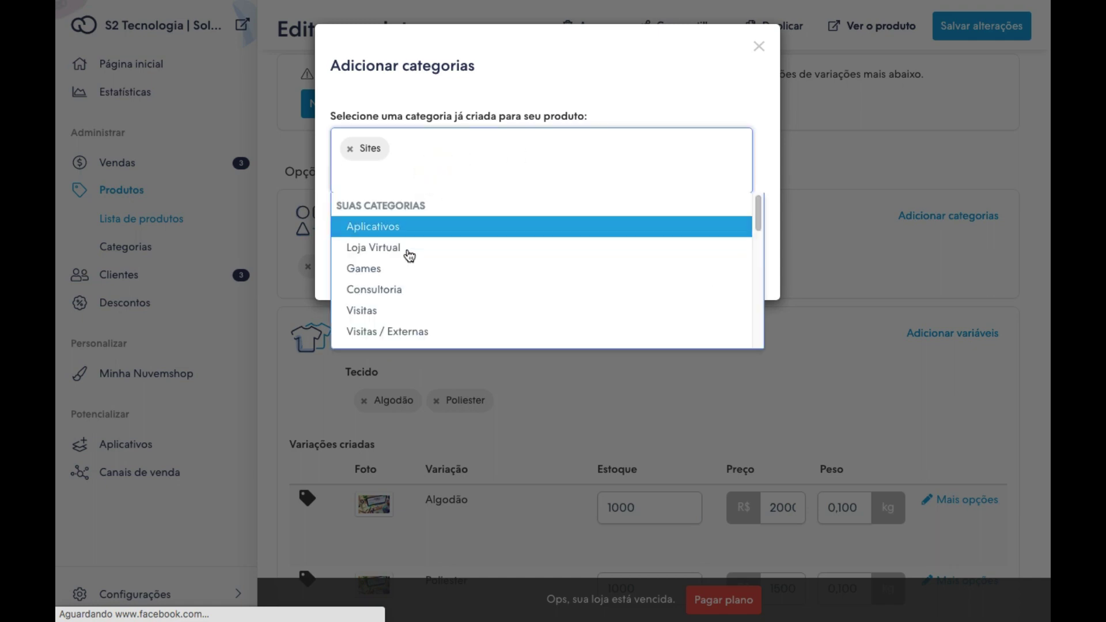
scroll(399, 300, "down", 3)
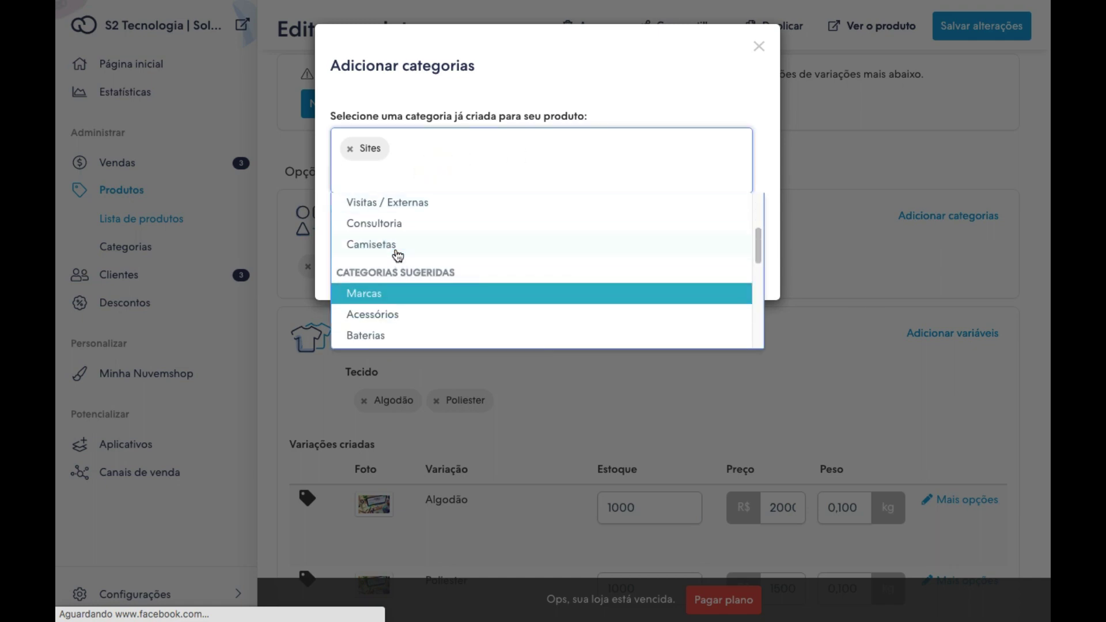
scroll(398, 262, "up", 1)
scroll(403, 262, "up", 4)
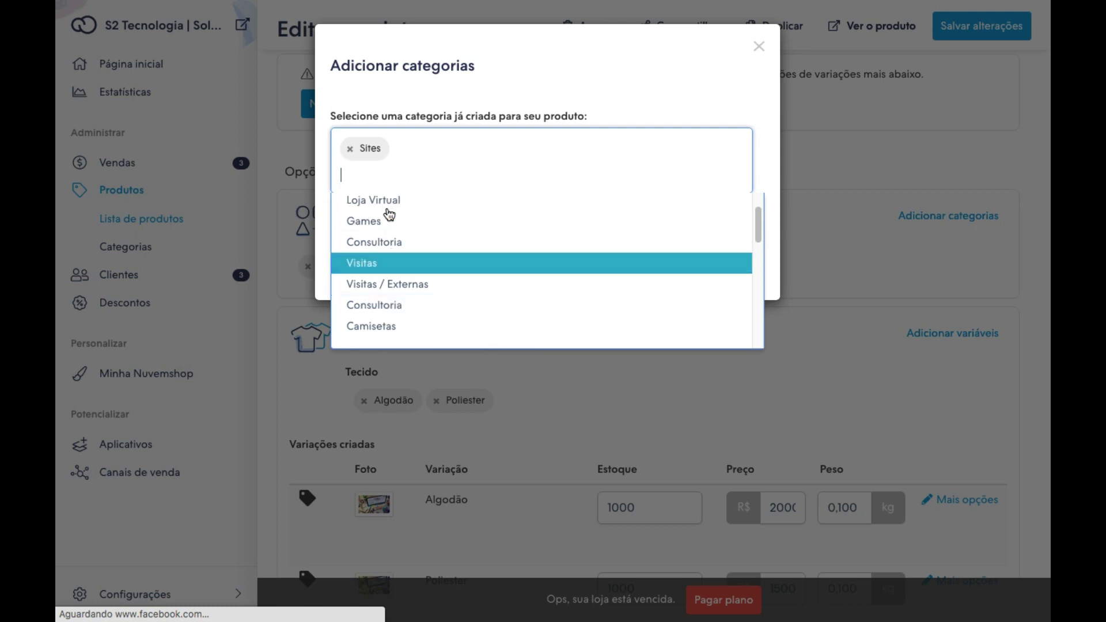
left_click(566, 87)
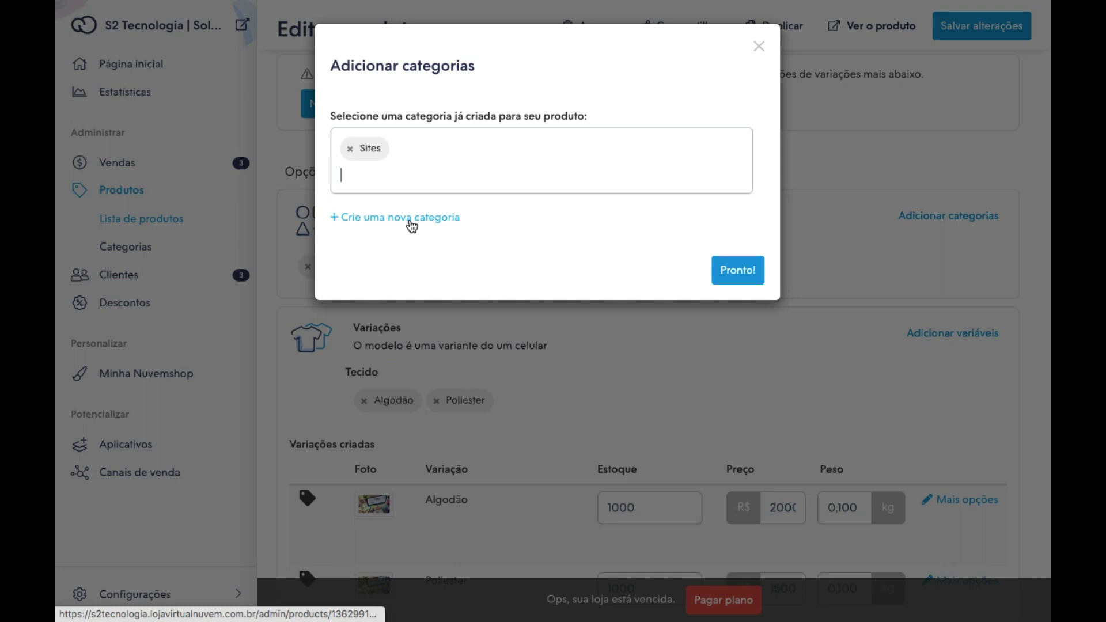
left_click(759, 46)
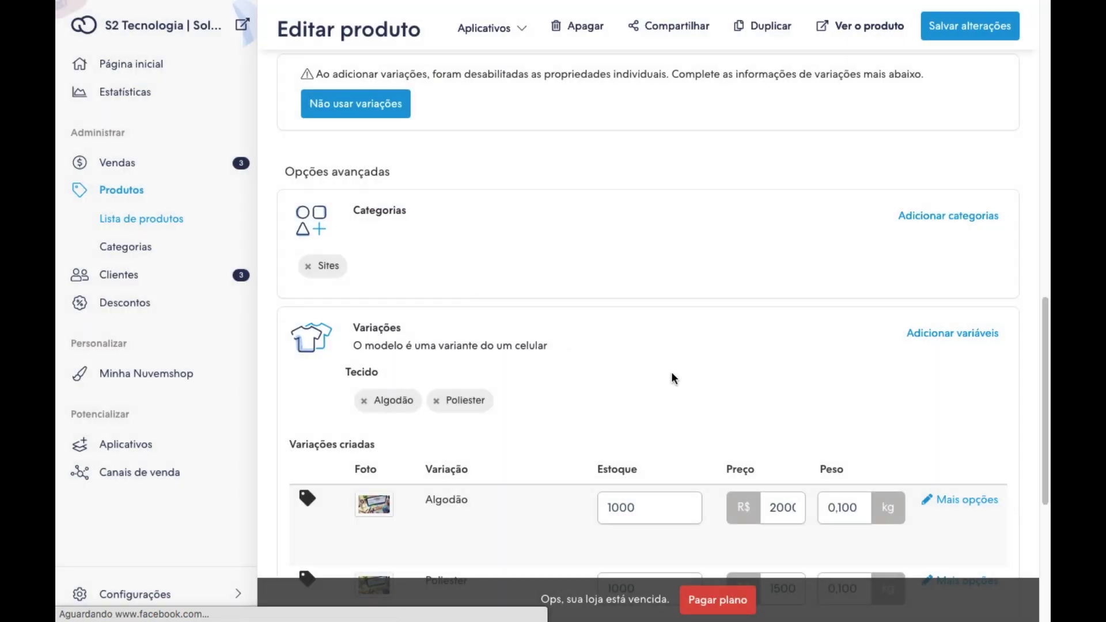
Replace the Tecido variation property and its Algodão/Poliester values with a new Modalidade property.
left_click(937, 335)
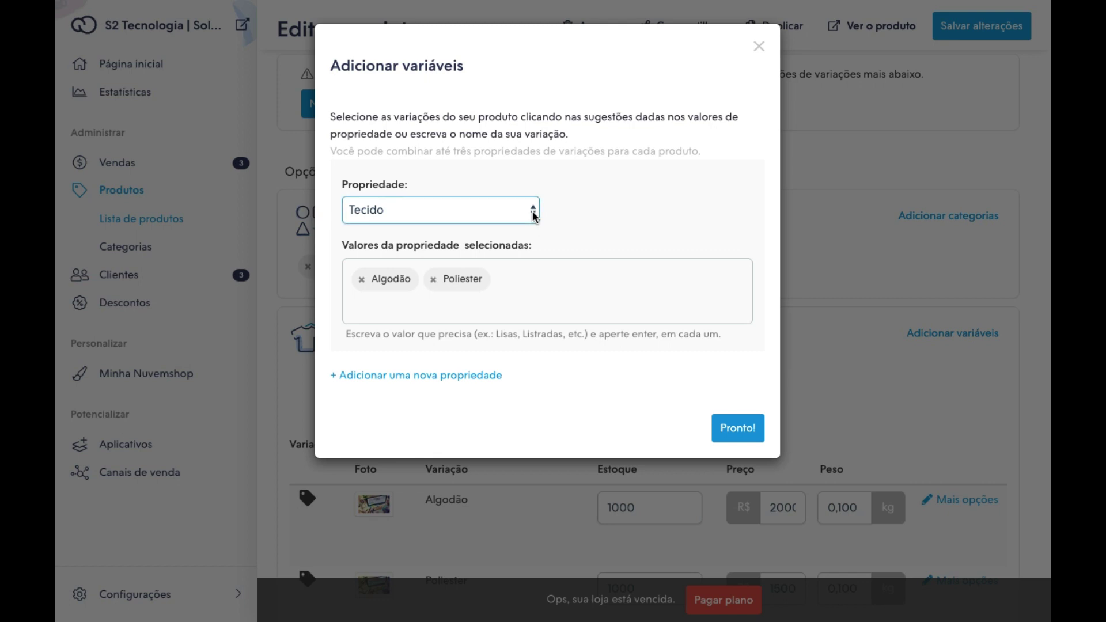
left_click(533, 212)
left_click(373, 276)
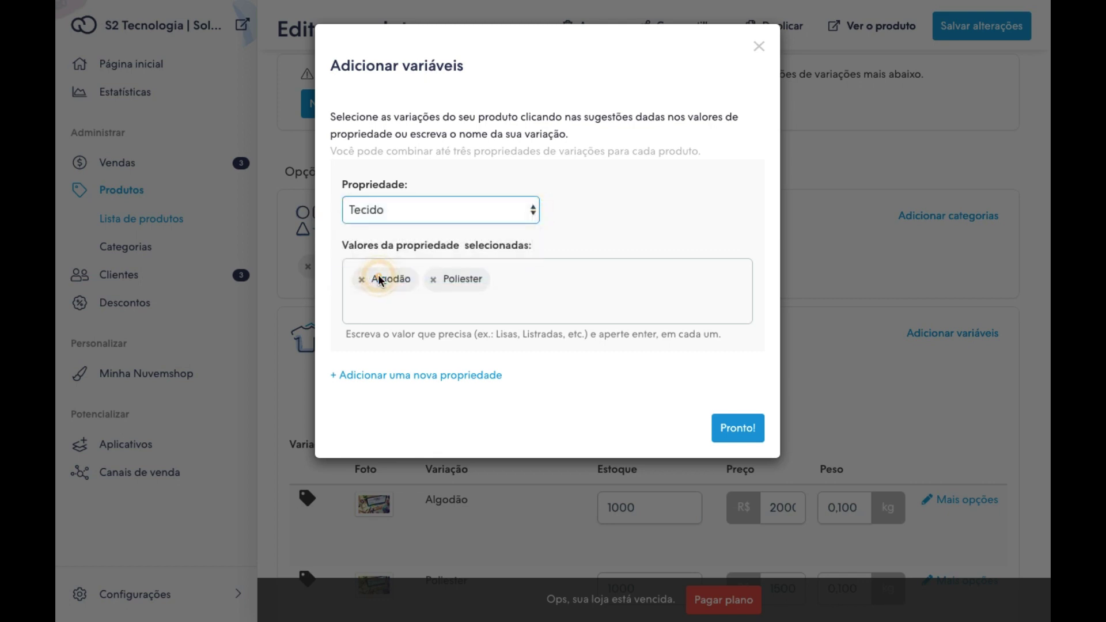
left_click(434, 341)
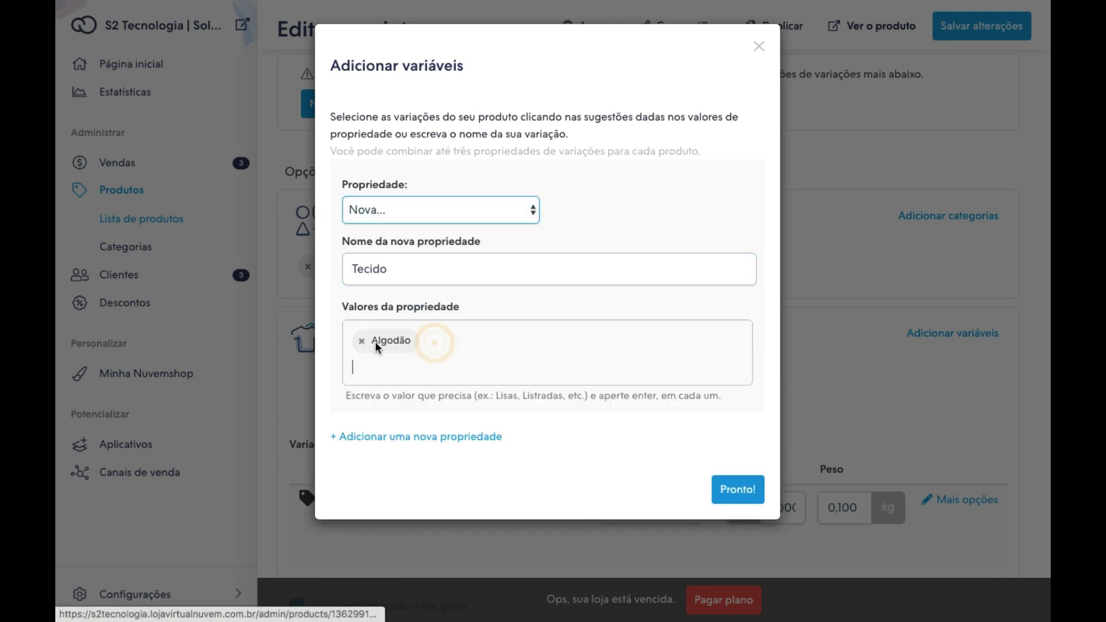
left_click(365, 344)
left_click_drag(429, 270, 331, 275)
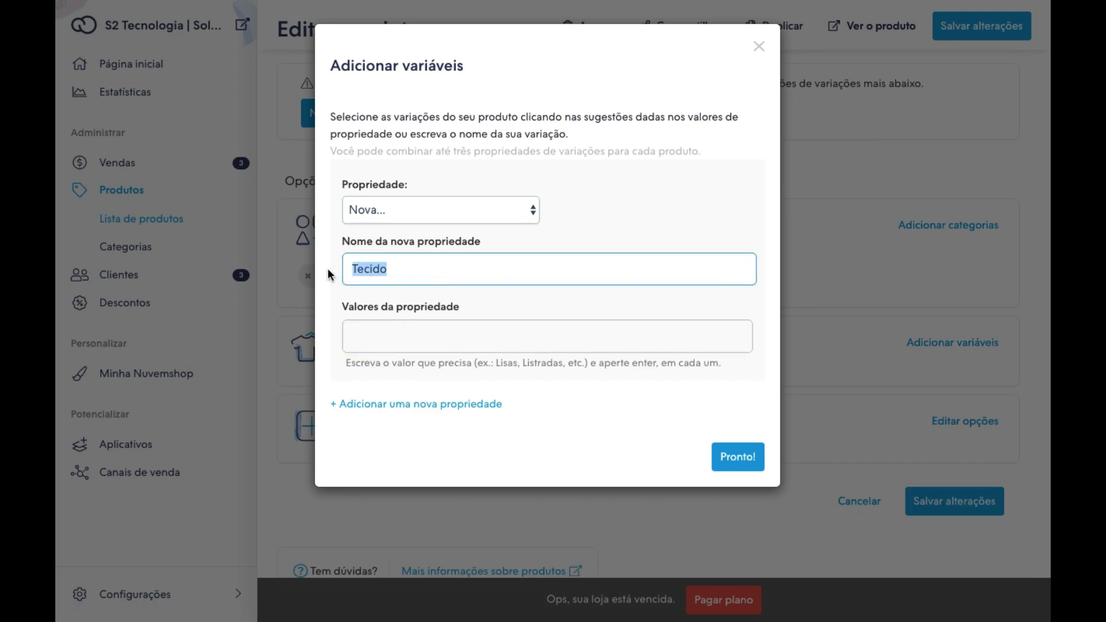
key("BackSpace")
type("Modalidade")
Give Modalidade the values Institucional and Loja Virtual.
left_click(381, 340)
type("Institucional")
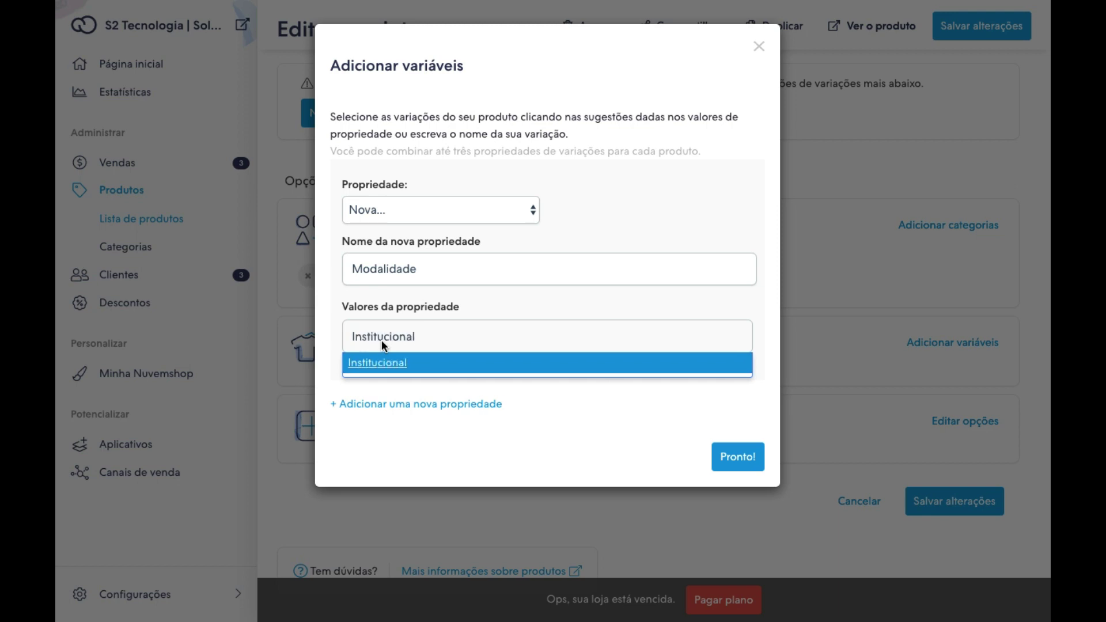
key("Return")
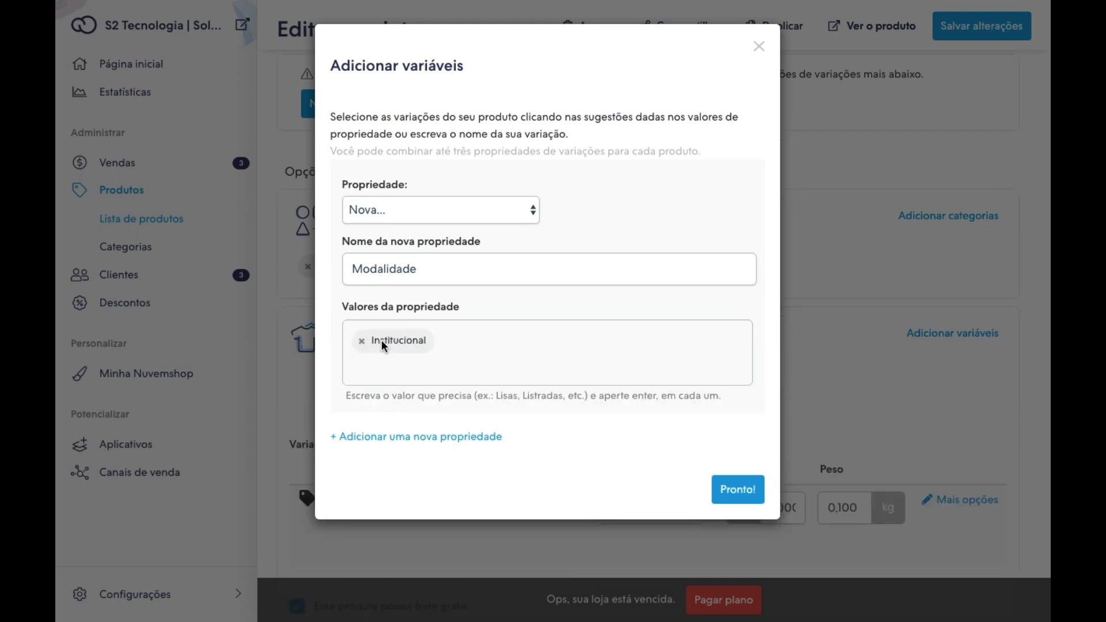
type("Loja Virtual")
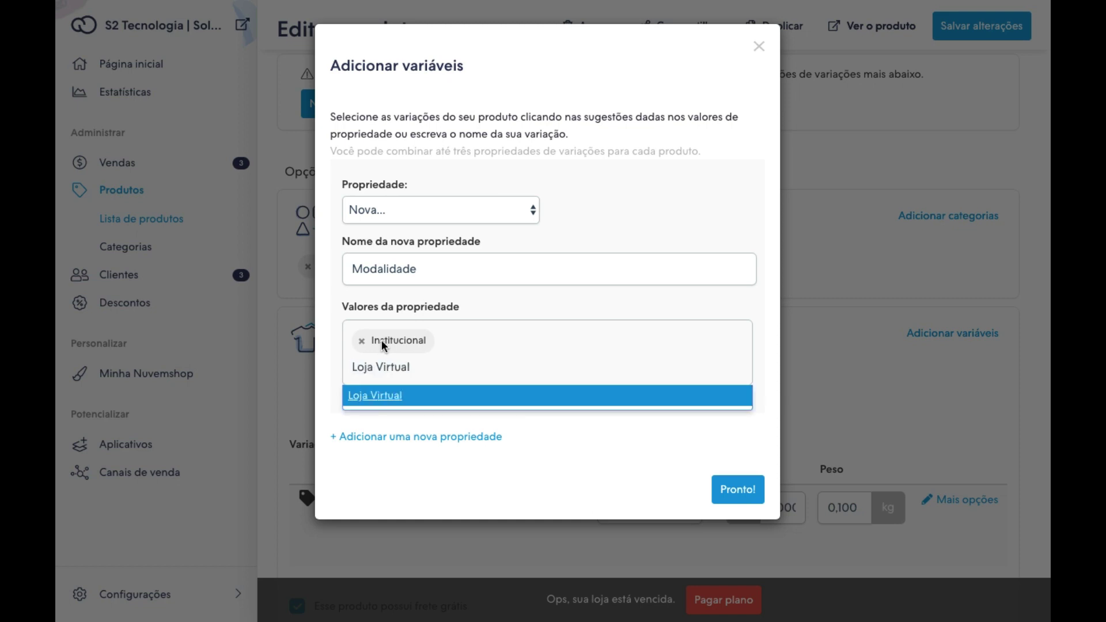
key("Return")
Create the Institucional and Loja Virtual variations and raise Loja Virtual's price from 2000 to 4000.
left_click(737, 500)
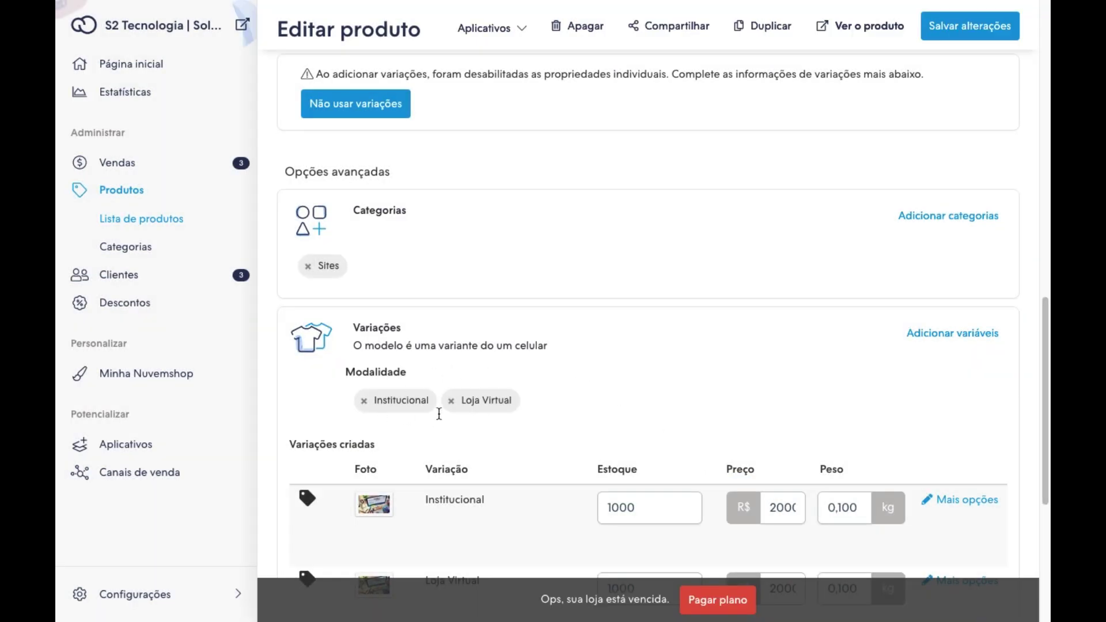
scroll(559, 413, "down", 3)
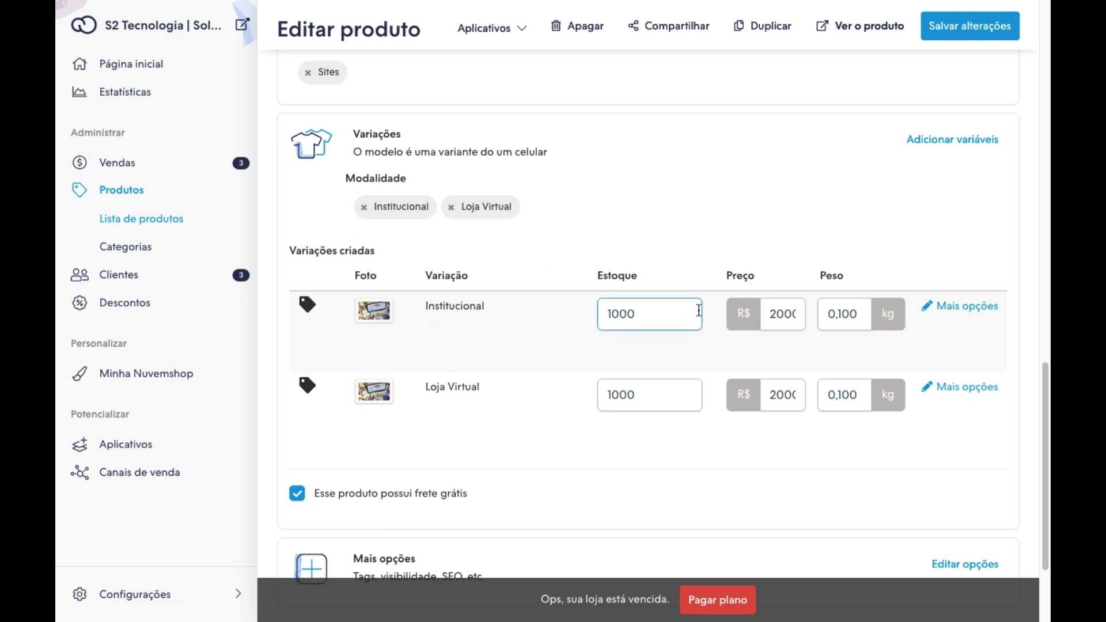
left_click(772, 395)
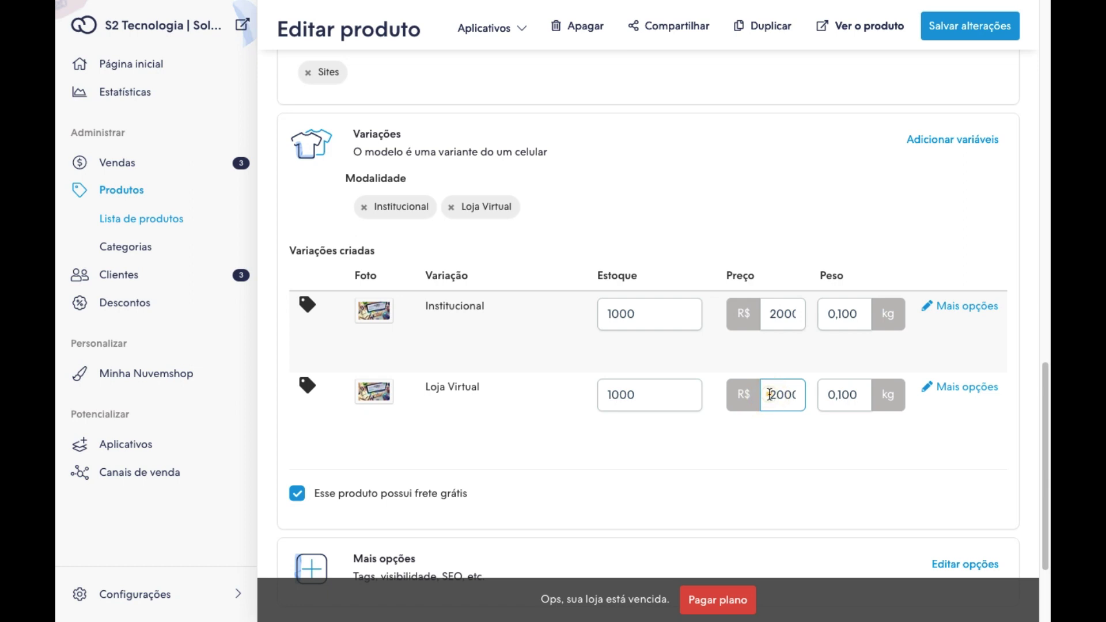
left_click_drag(771, 395, 775, 396)
type("4")
left_click(825, 445)
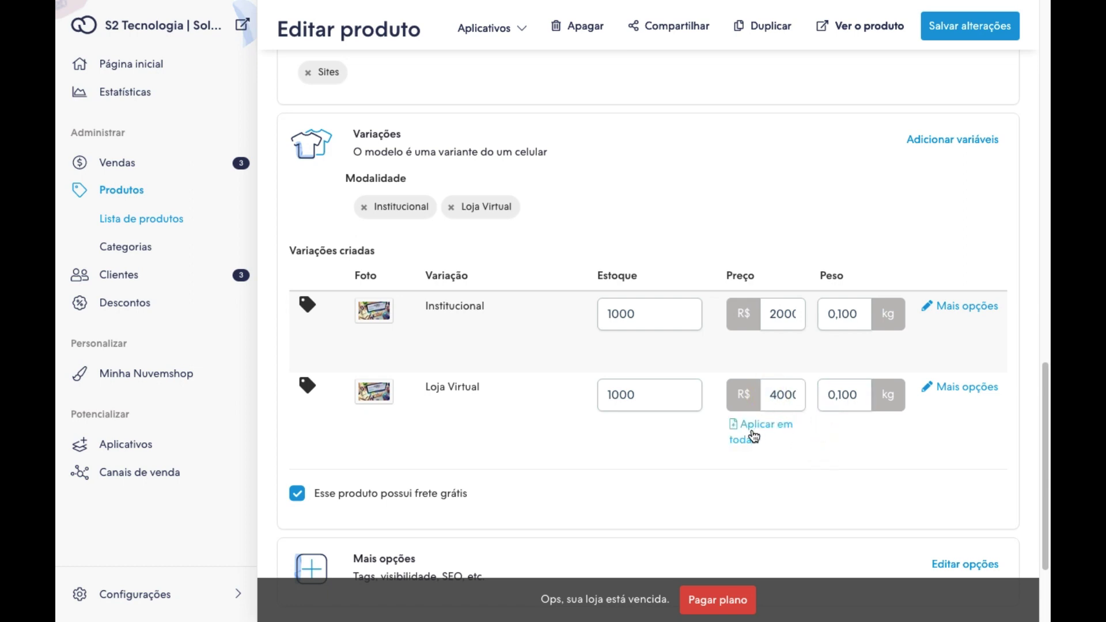
scroll(726, 393, "down", 2)
scroll(724, 394, "down", 1)
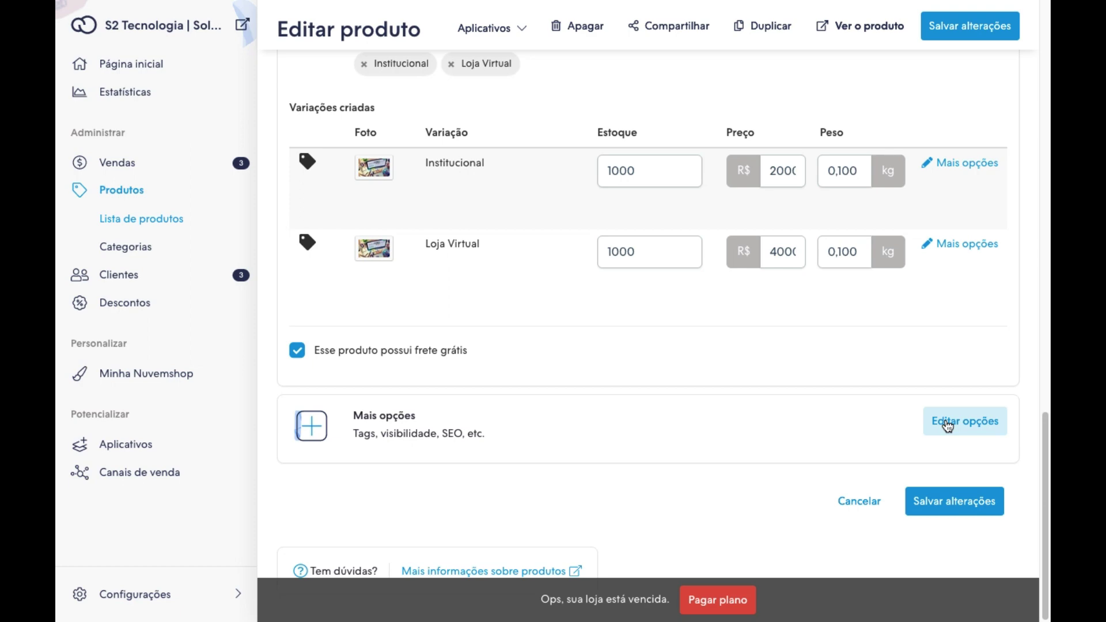
Add the tags loja virtual and site institucional in the product's Mais opções dialog.
left_click(948, 425)
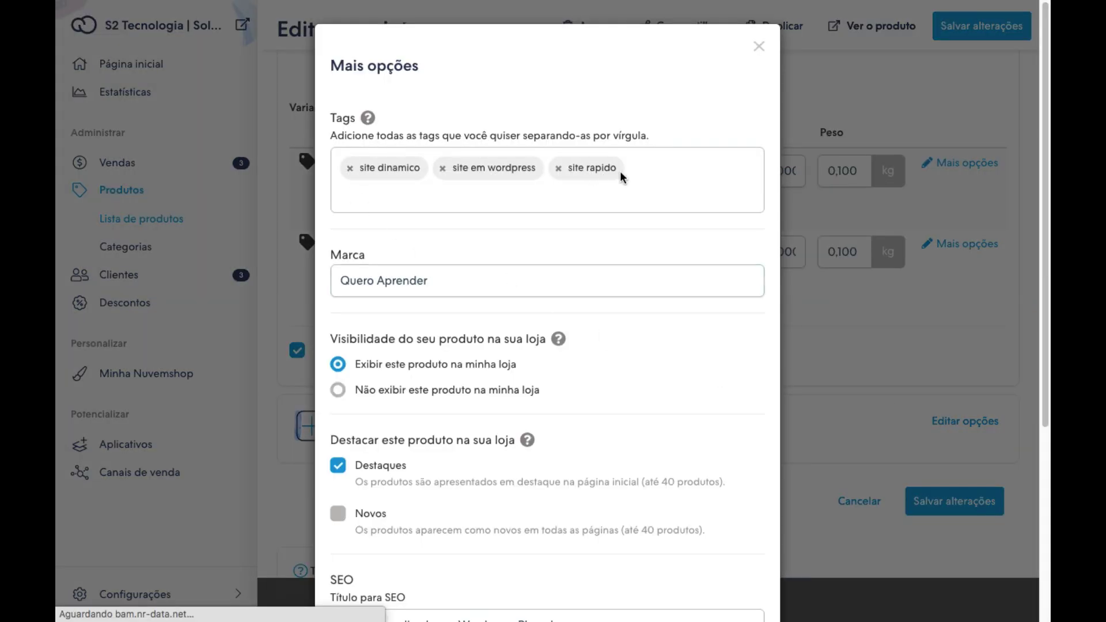
left_click(640, 169)
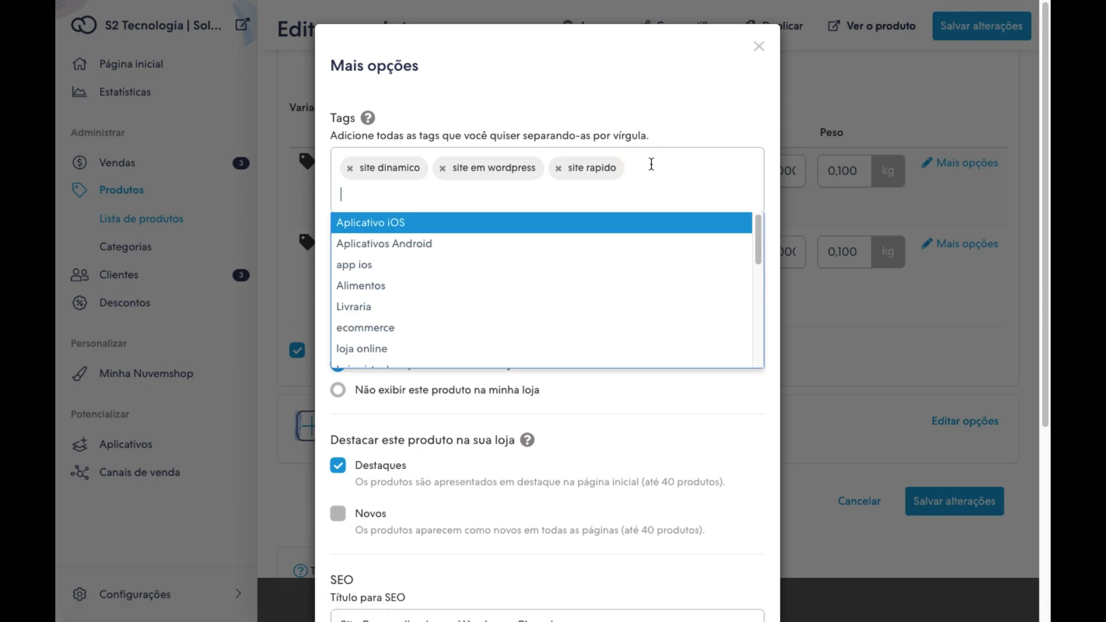
left_click(652, 164)
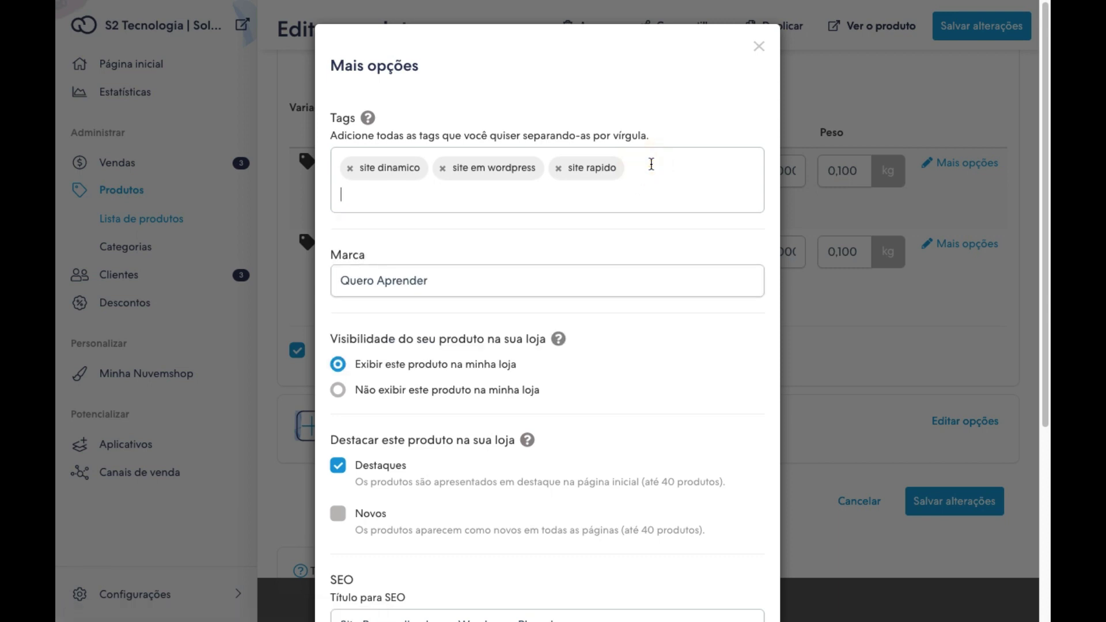
type("loja virtual")
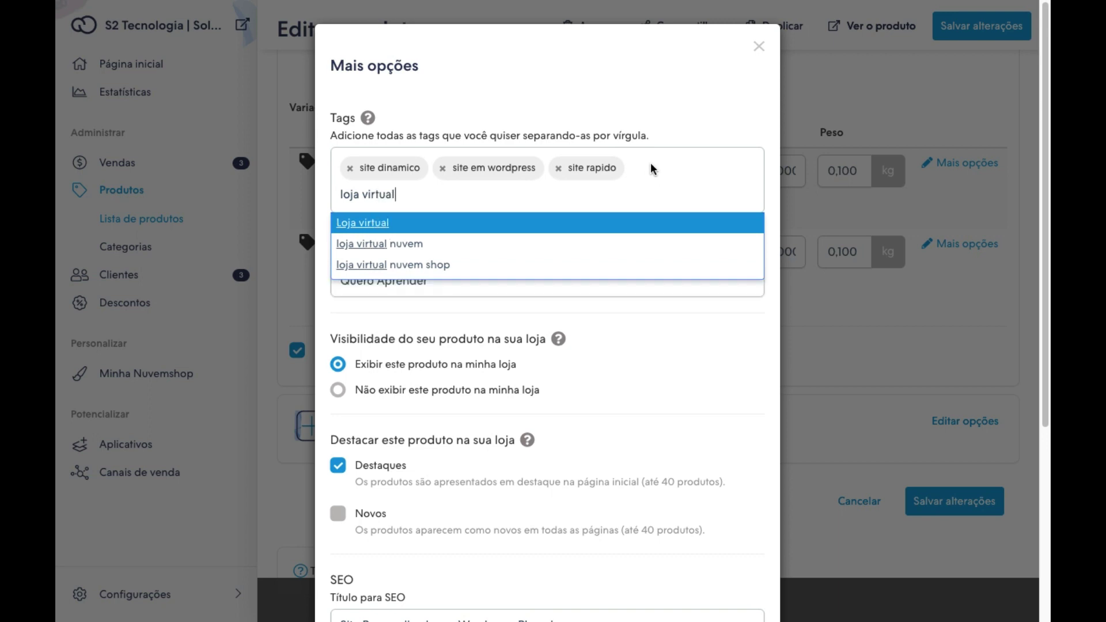
key("Return")
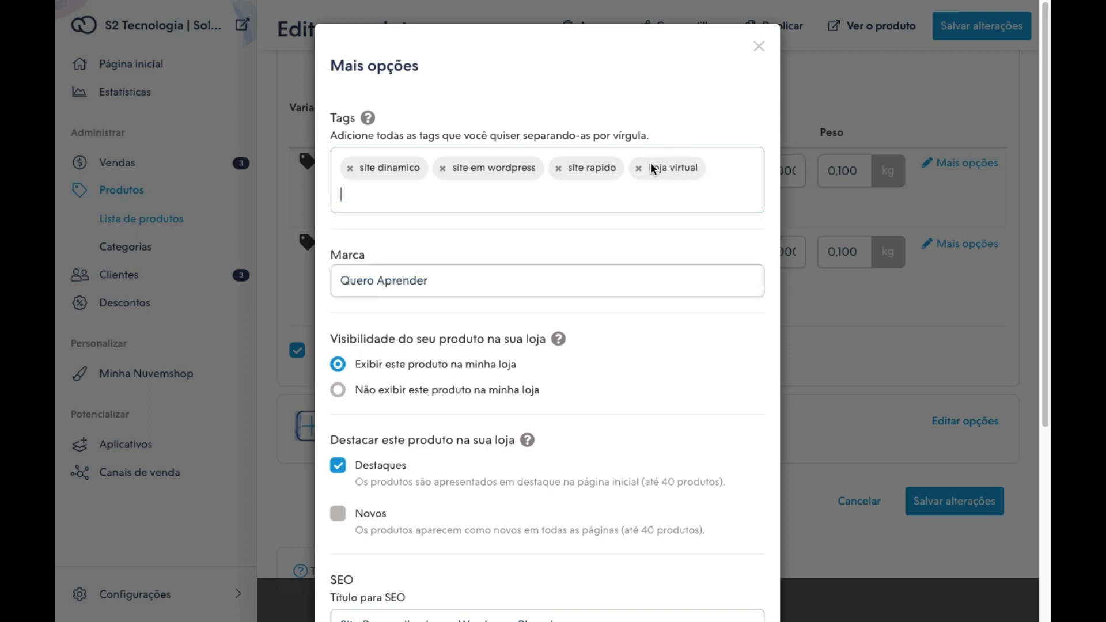
type("nstitucional")
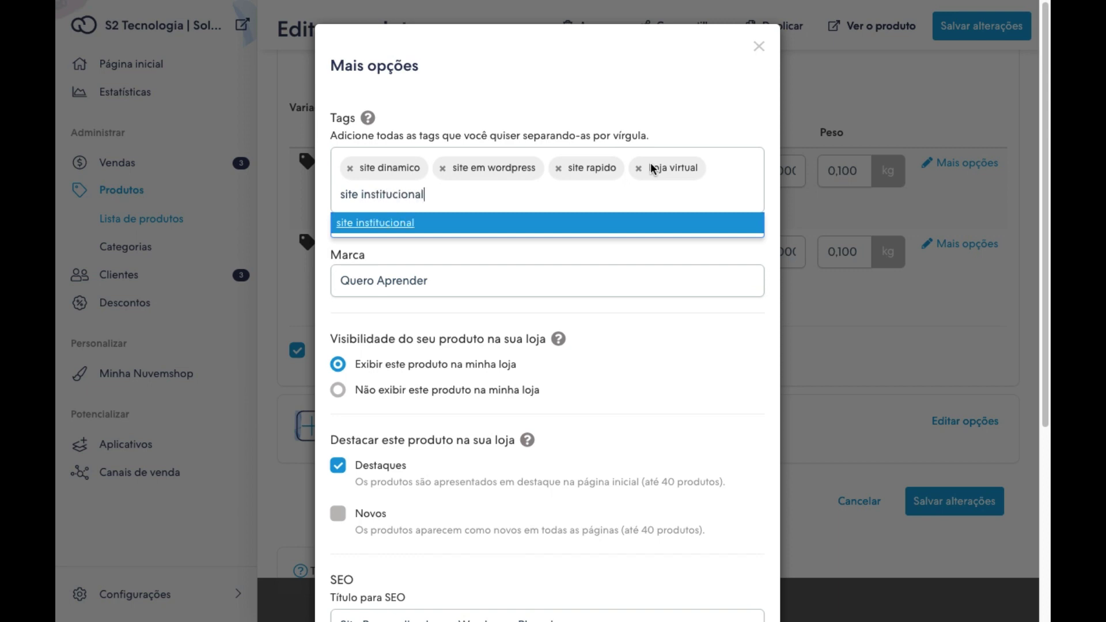
key("Return")
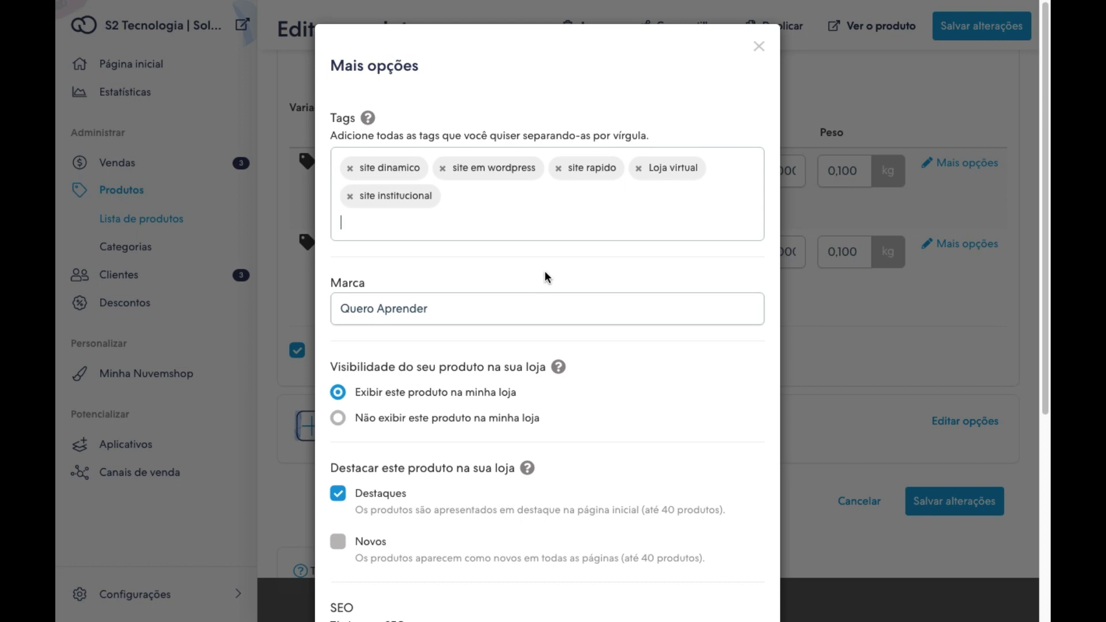
scroll(545, 274, "down", 1)
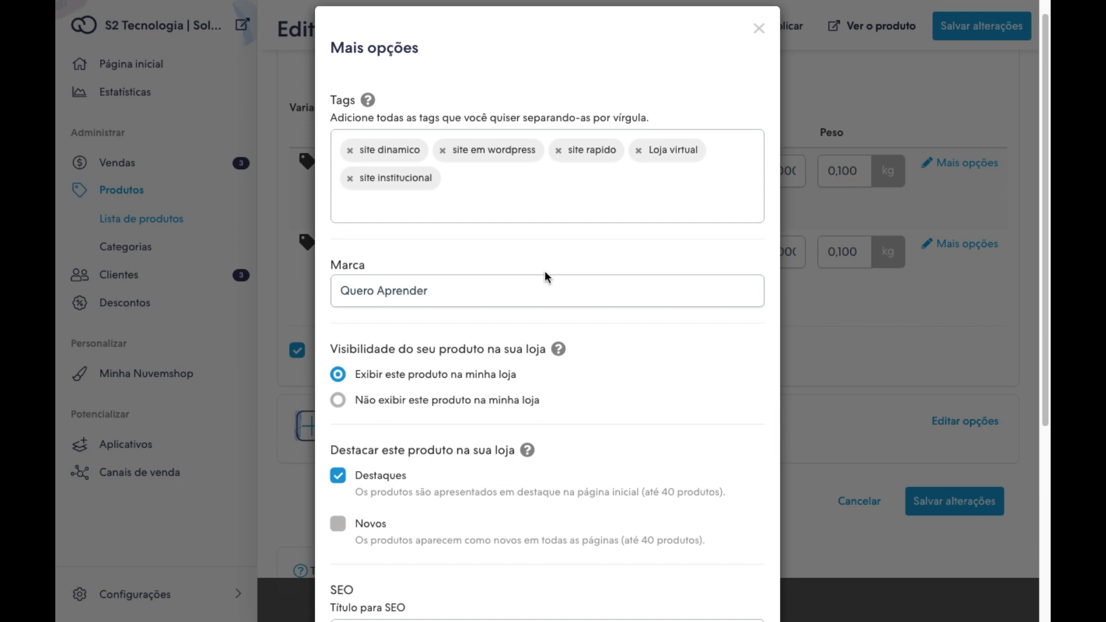
left_click(630, 281)
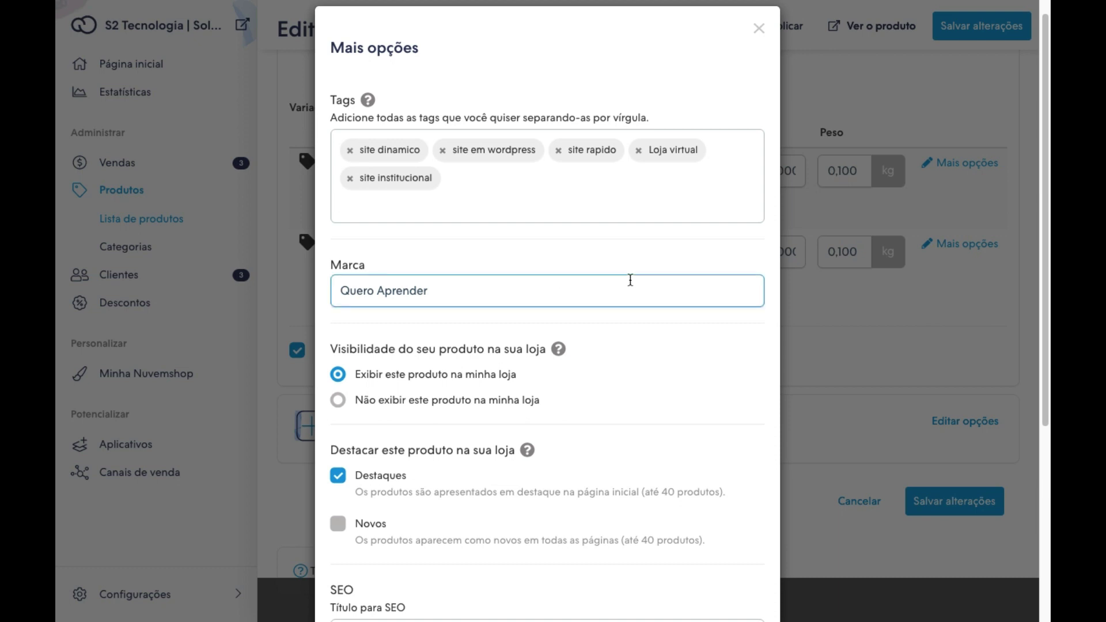
left_click(627, 216)
Review the brand name, SEO title and SEO description fields in the product options.
scroll(667, 403, "down", 2)
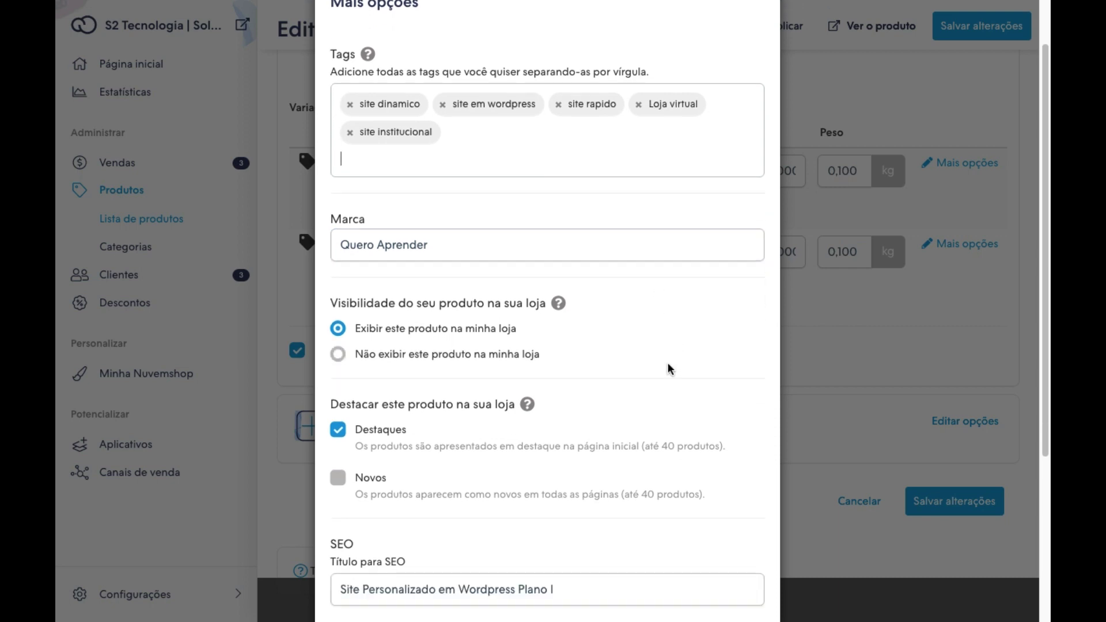
left_click(473, 226)
triple_click(390, 226)
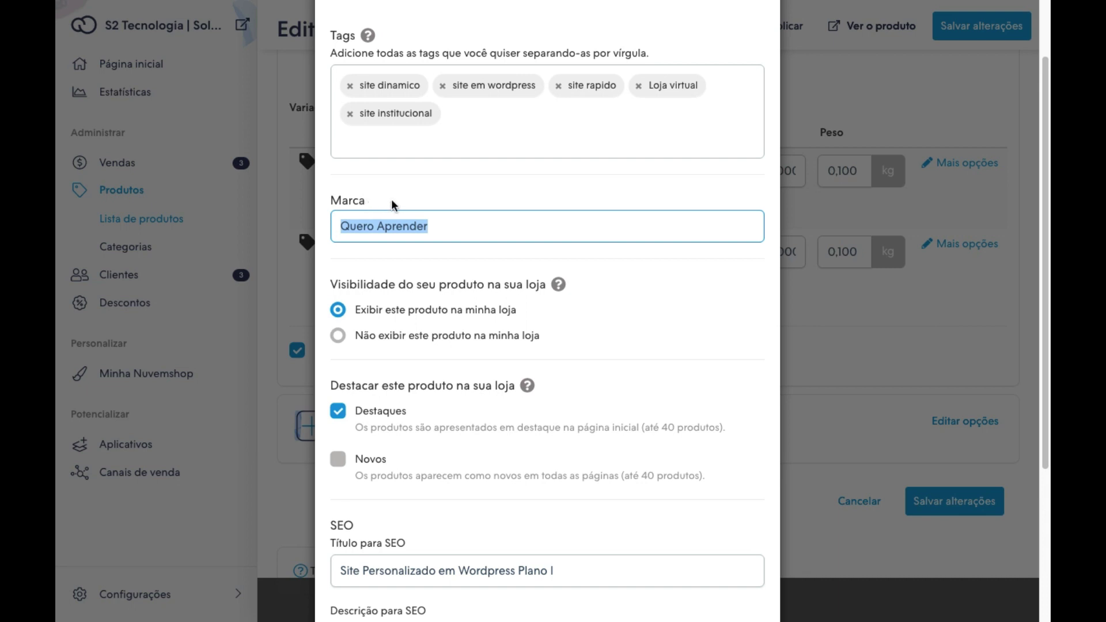
left_click_drag(458, 225, 334, 225)
scroll(582, 325, "down", 2)
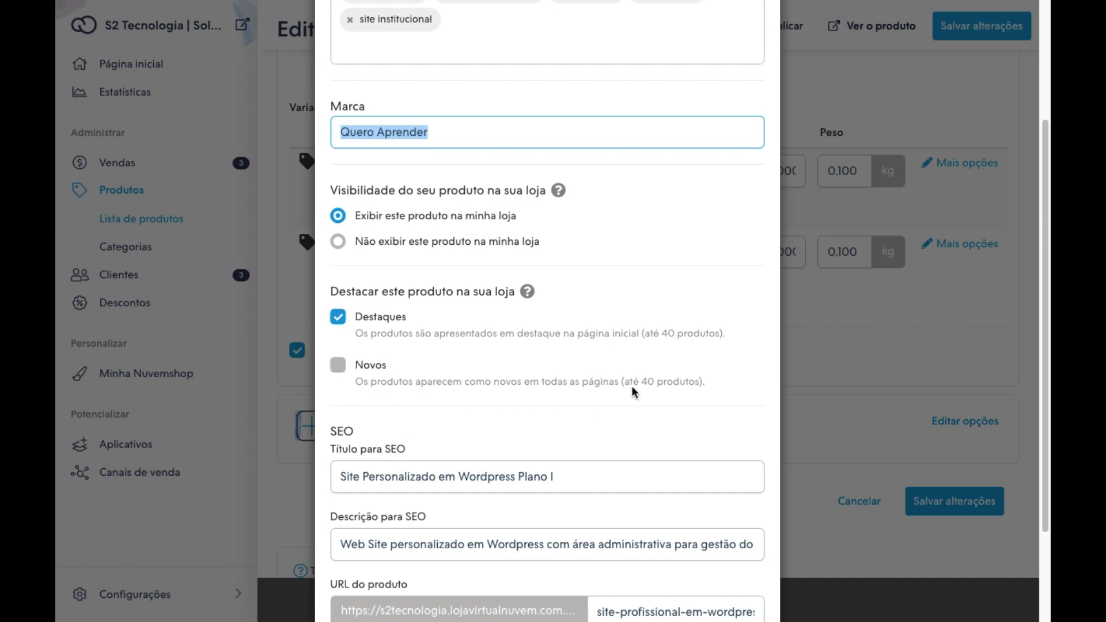
scroll(632, 386, "down", 2)
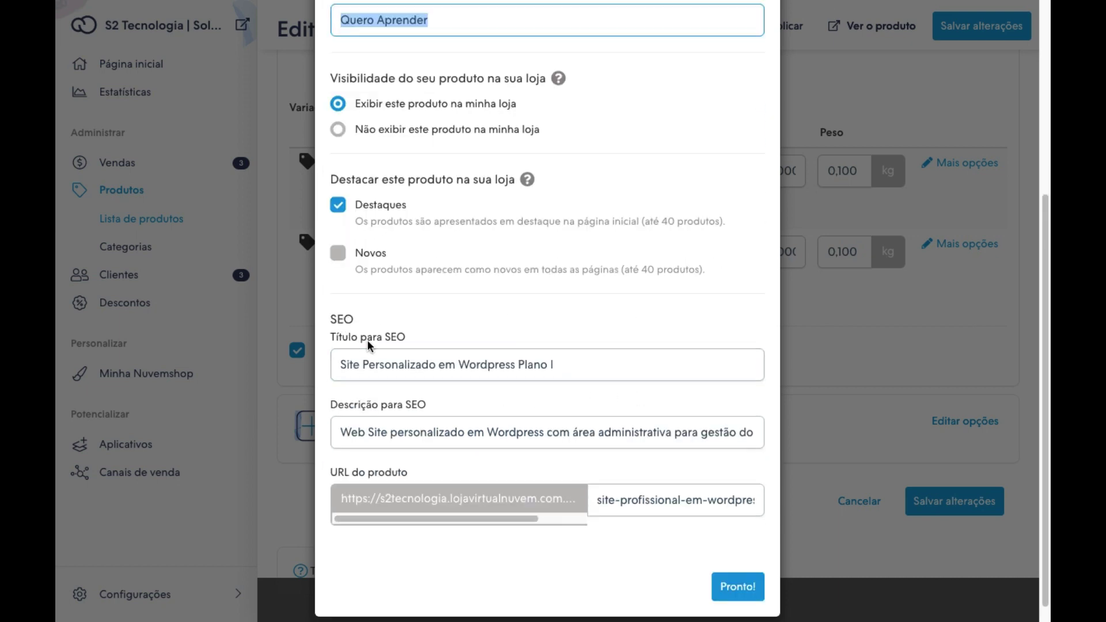
left_click(594, 366)
left_click_drag(604, 367, 336, 364)
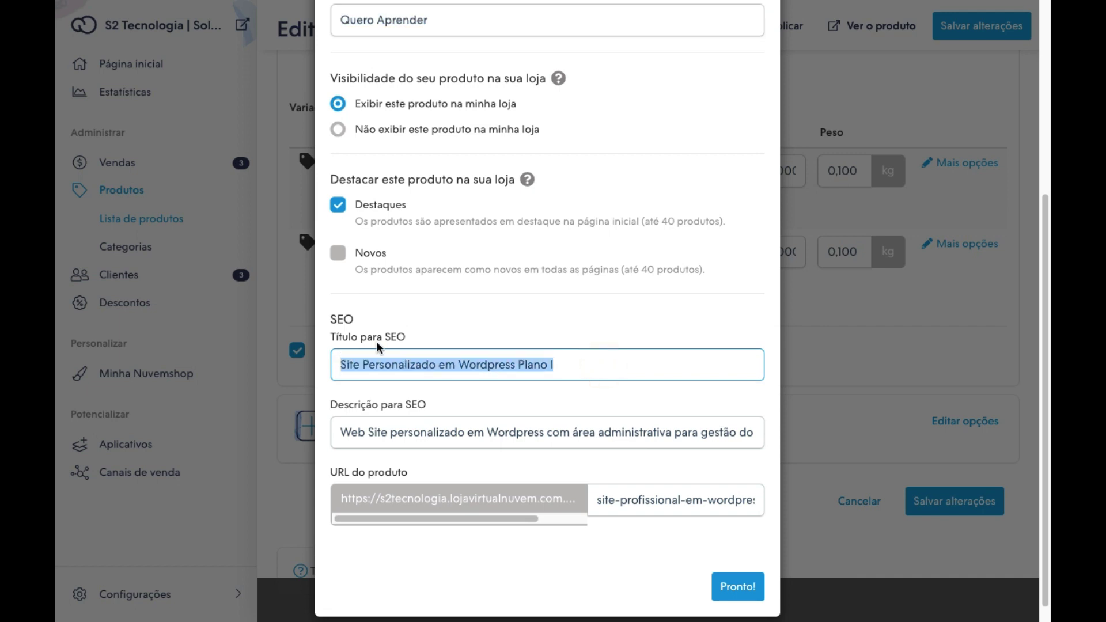
left_click(349, 432)
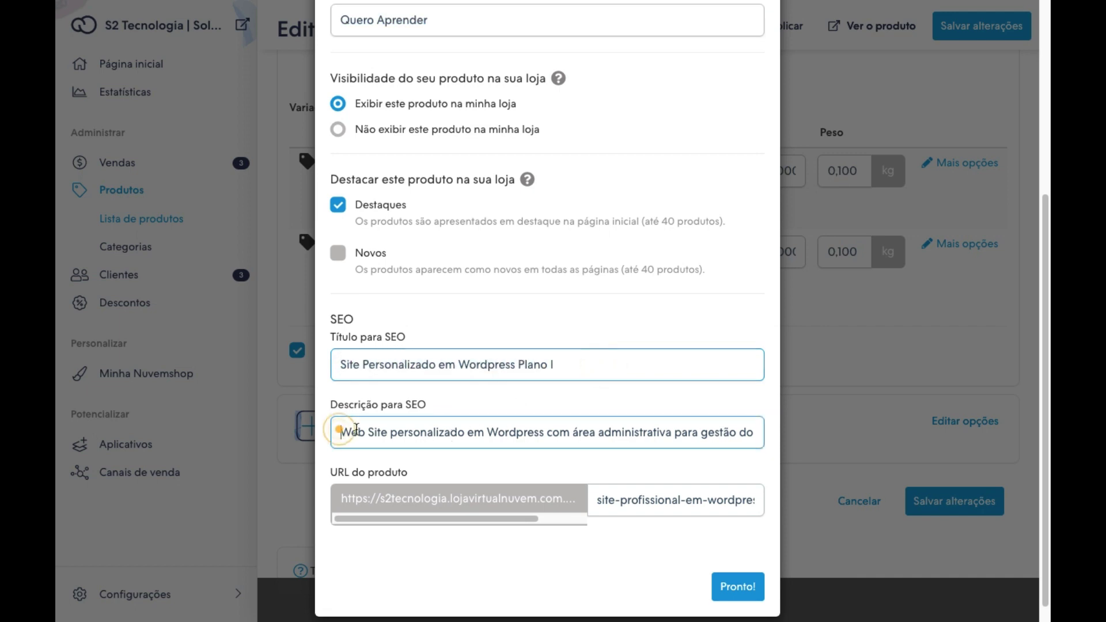
left_click_drag(336, 432, 759, 433)
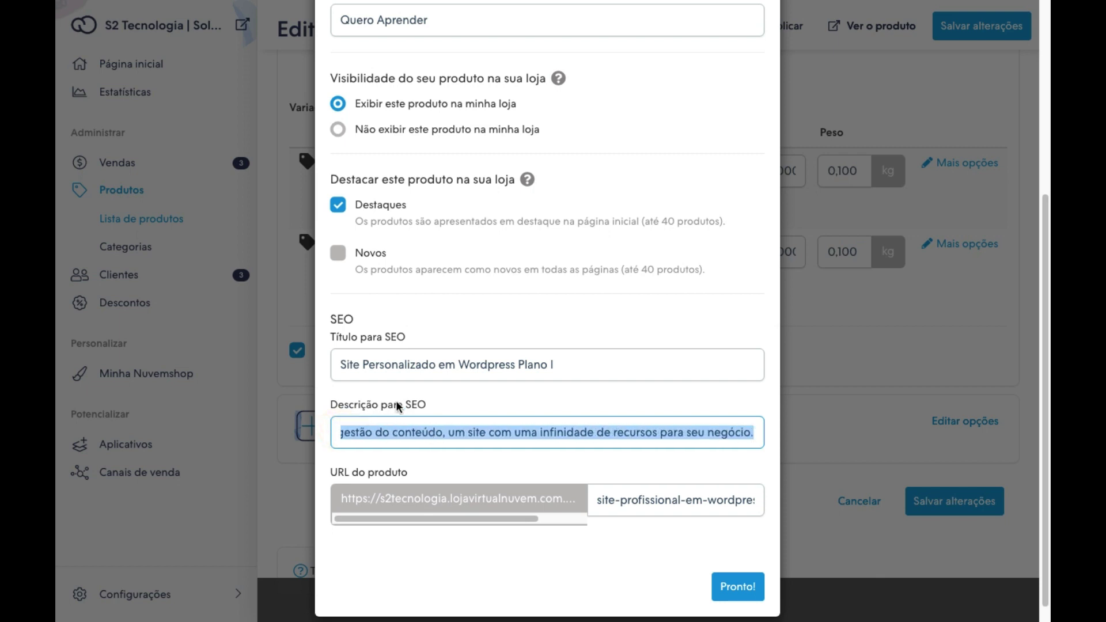
left_click(588, 366)
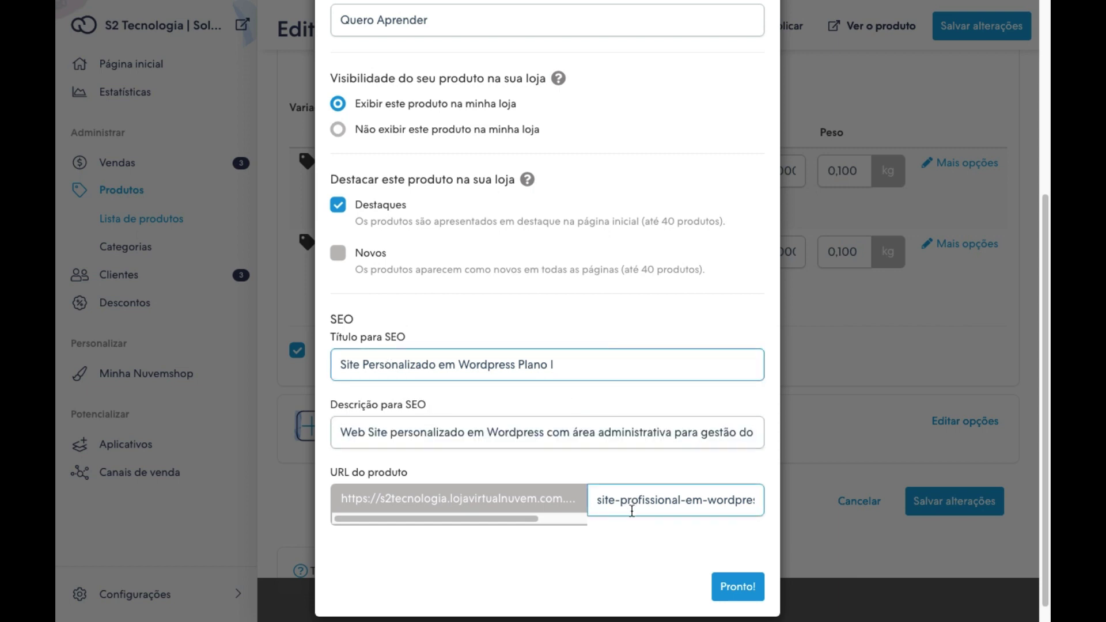
Replace the ampersand after 'site' in the URL slug with a hyphen: site-profissional-em-wordpress.
left_click(598, 499)
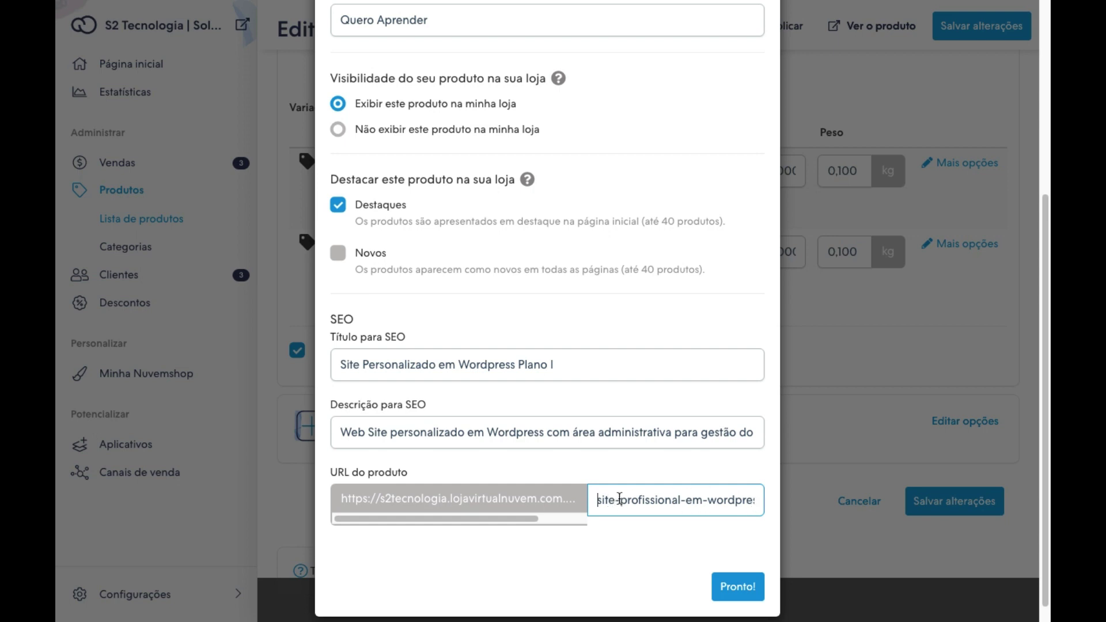
left_click(620, 500)
key("BackSpace")
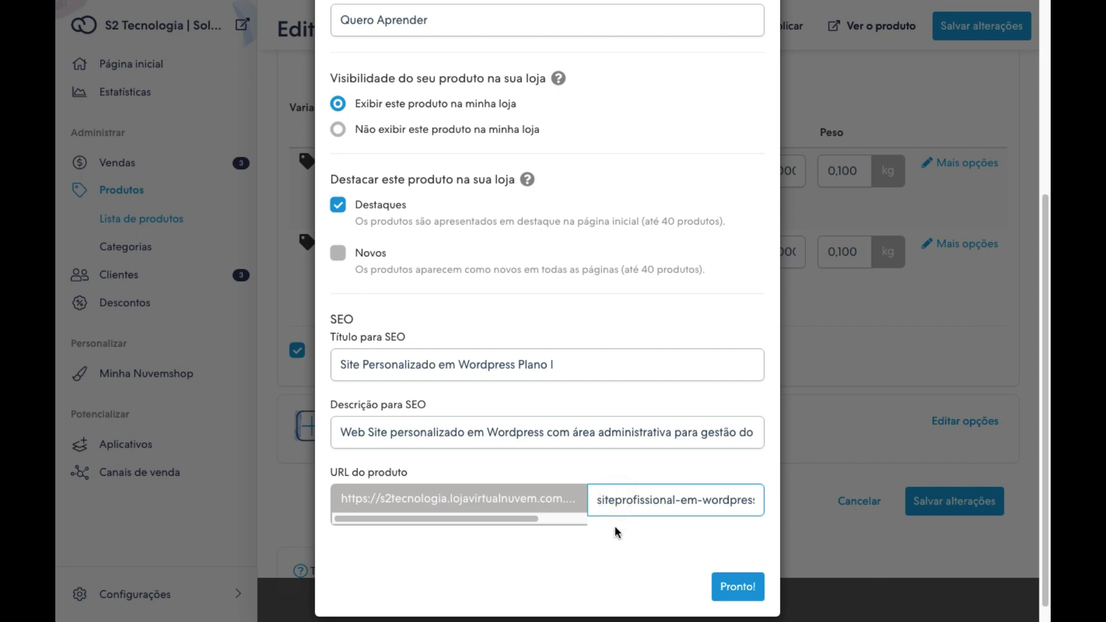
type("-")
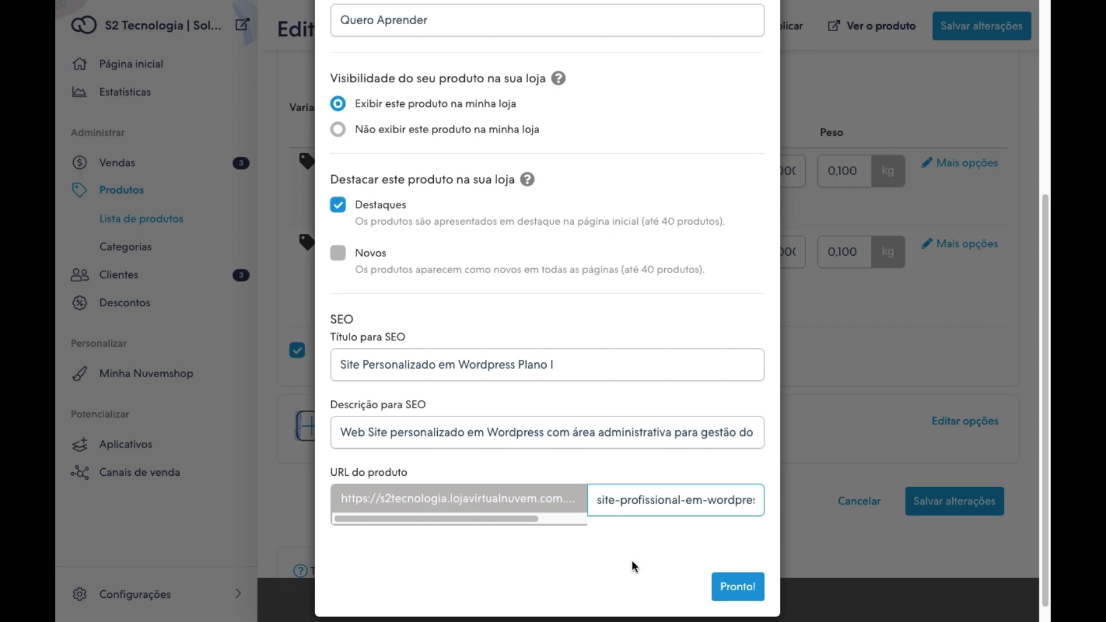
key("BackSpace")
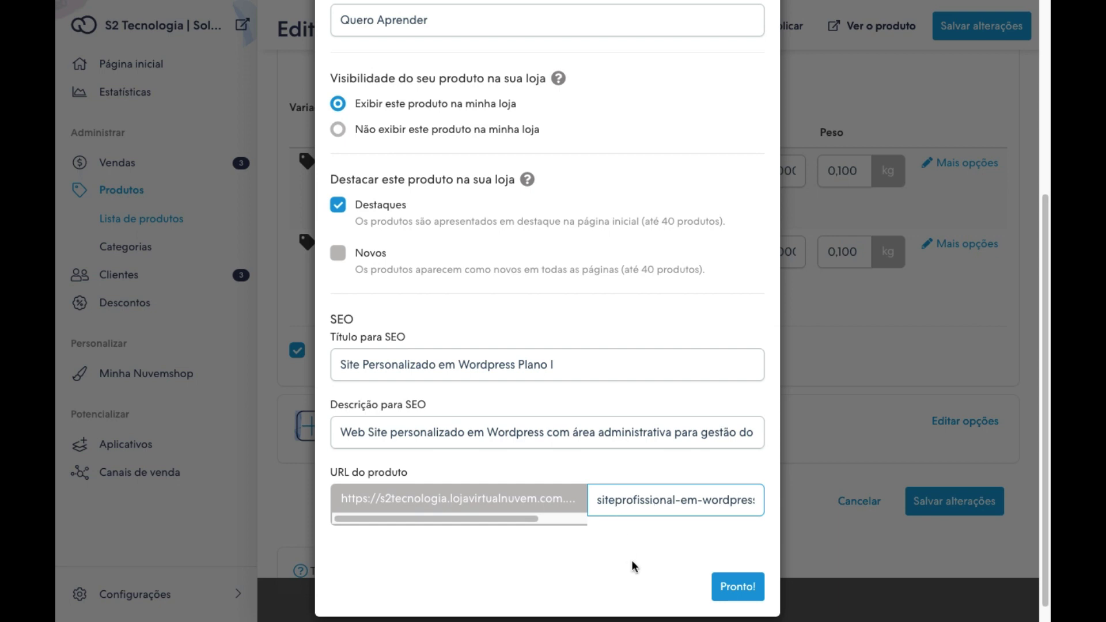
type("&")
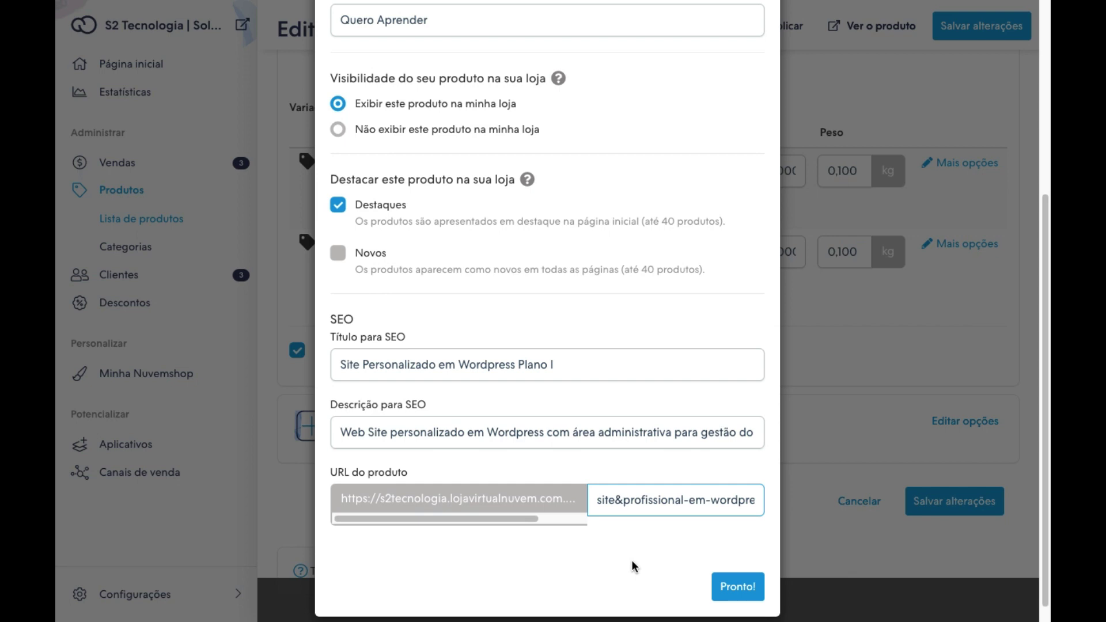
key("BackSpace")
type("-")
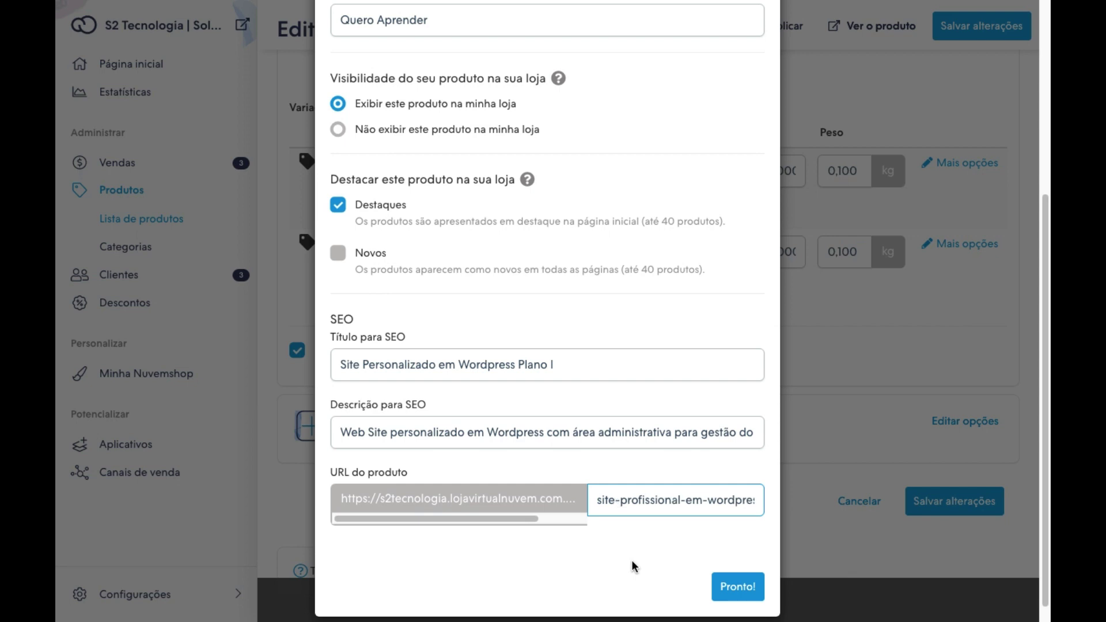
Close the SEO options and save Site Profissional em Wordpress so it is published.
left_click(743, 590)
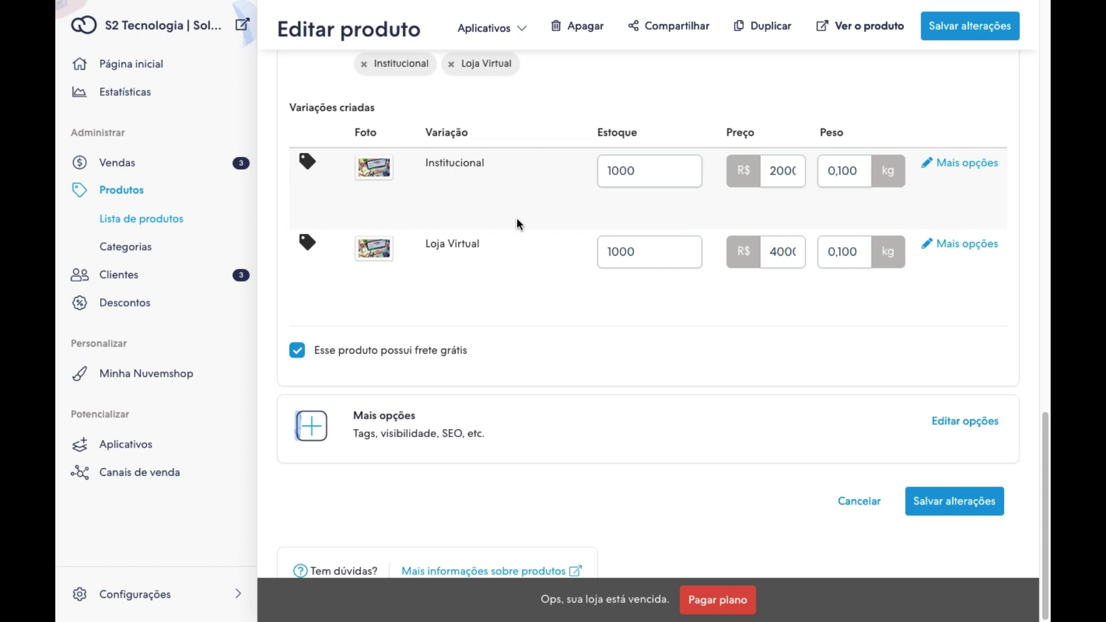
left_click(952, 505)
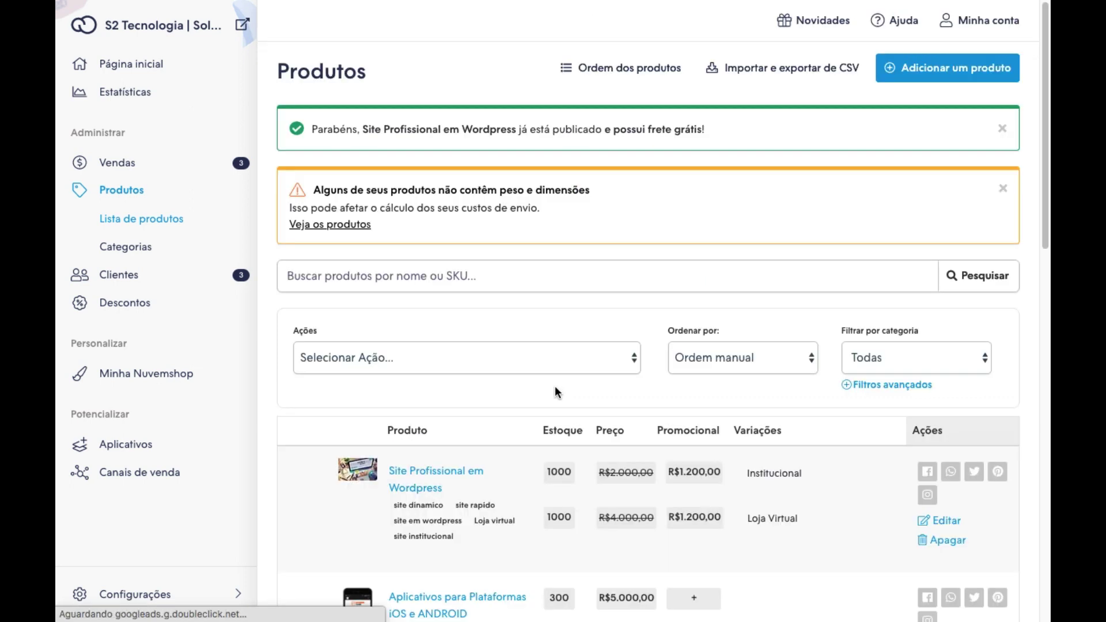
View the Lista de clientes, then go to the Contatos messages page.
left_click(112, 280)
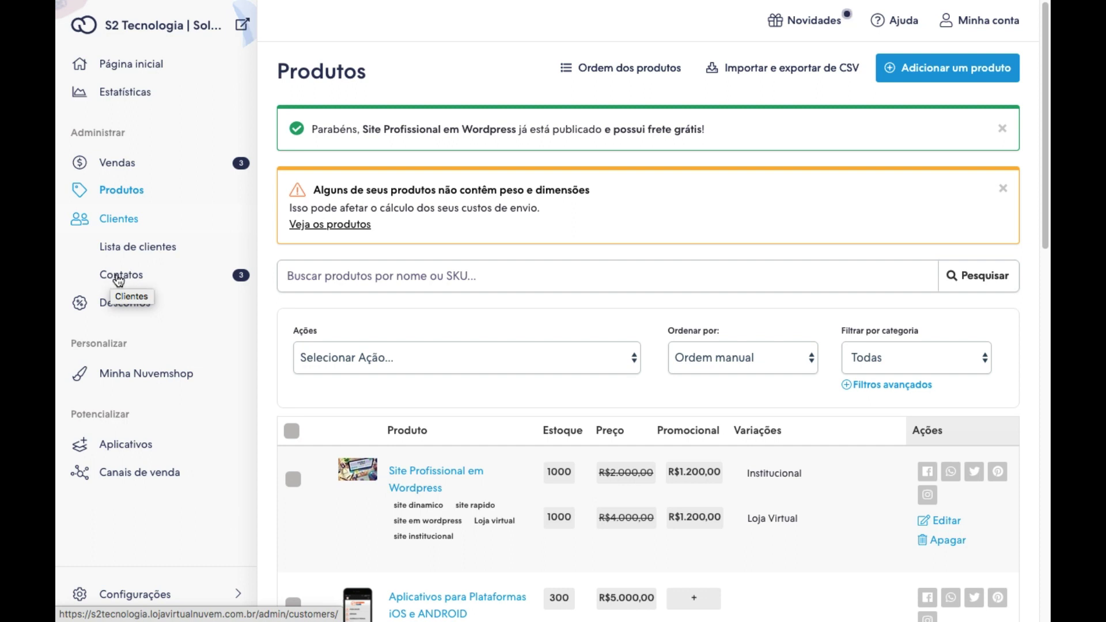
left_click(133, 247)
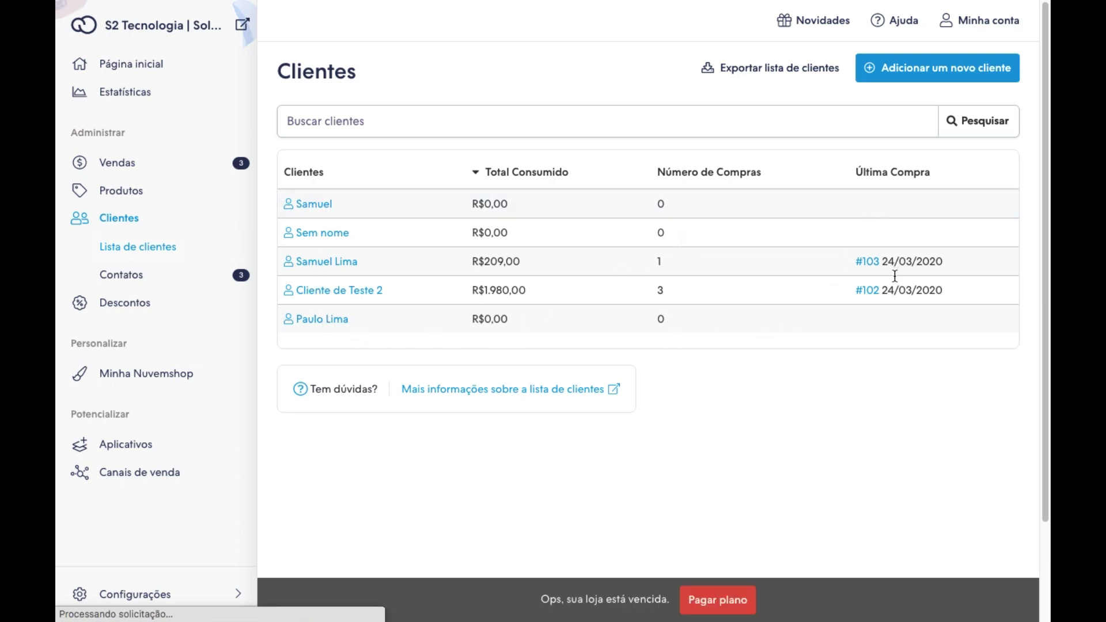
left_click(121, 276)
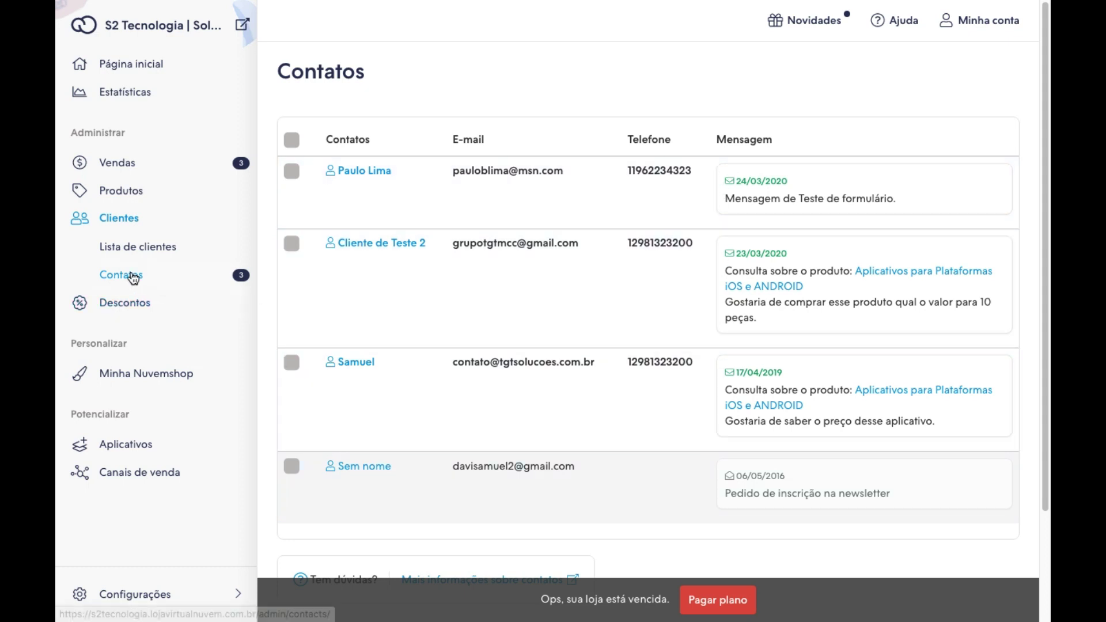
Review the PASCOA2020 coupon's 20,00% discount in Cupons and start a new discount coupon.
left_click(118, 308)
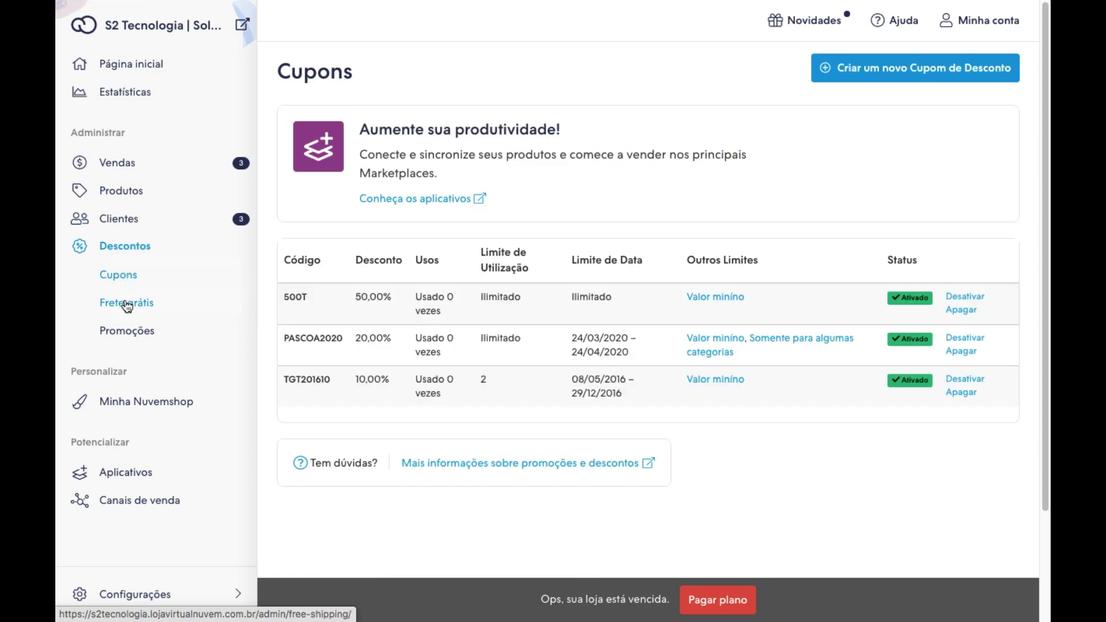
left_click(115, 274)
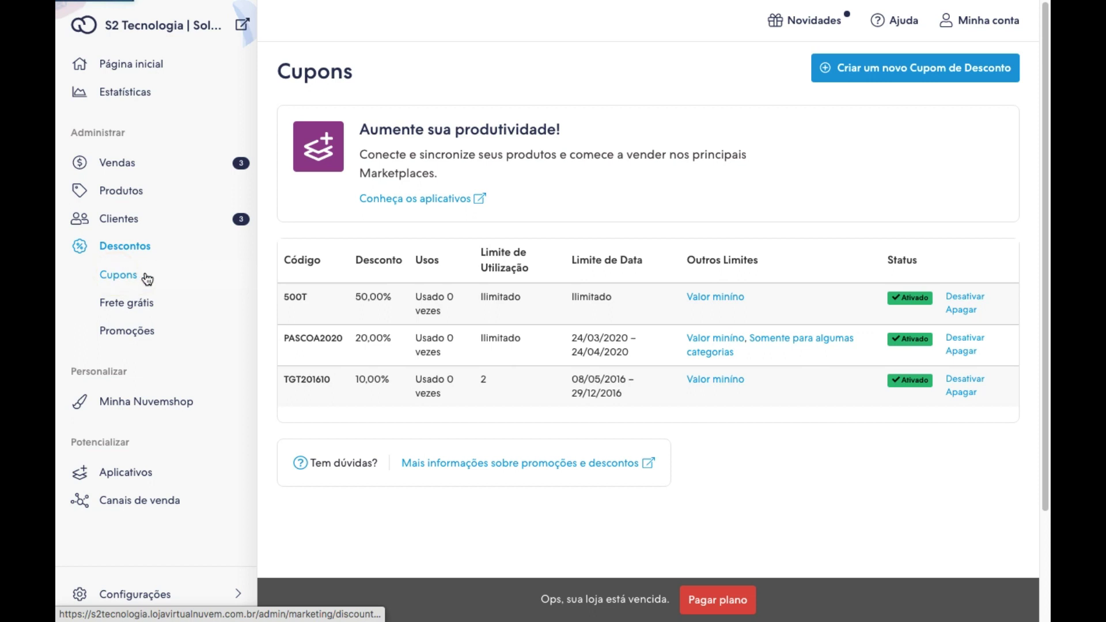
double_click(299, 336)
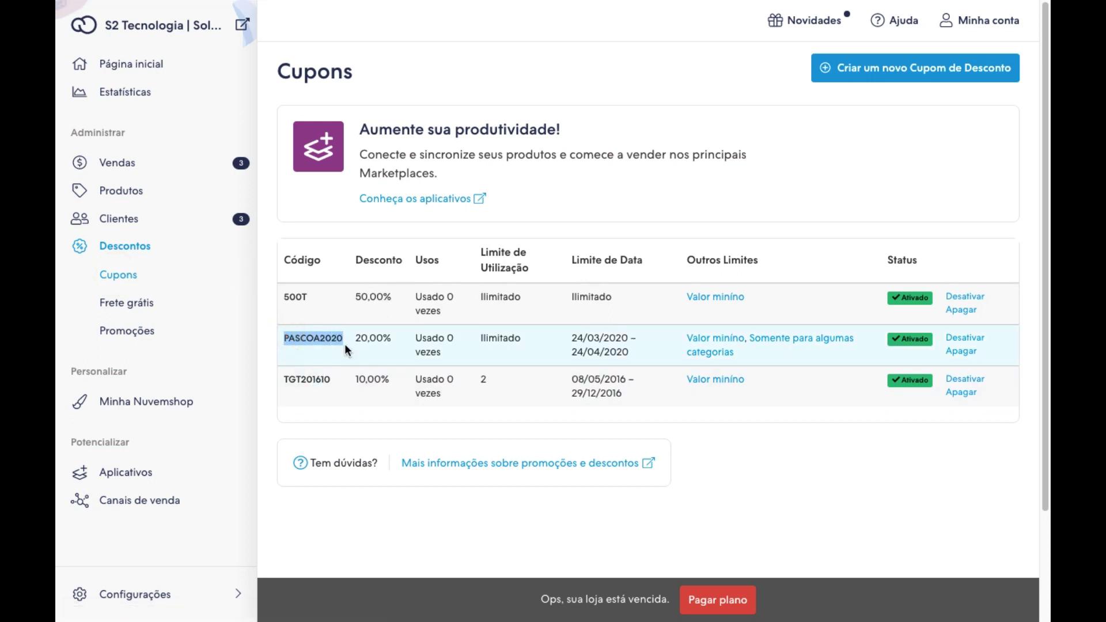
left_click_drag(356, 337, 392, 337)
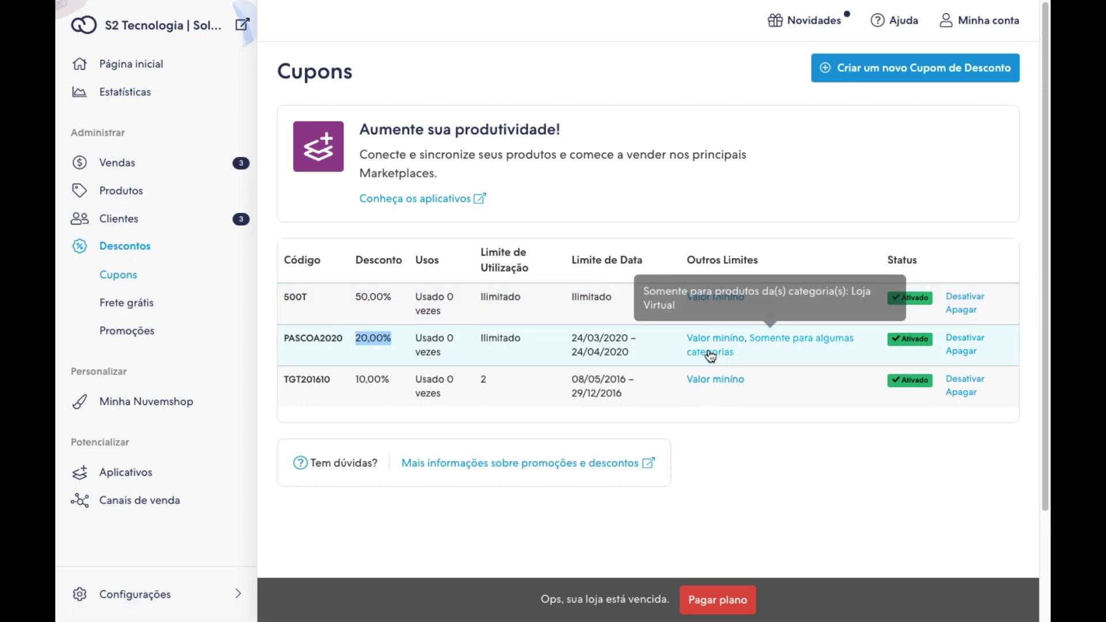
mouse_move(791, 346)
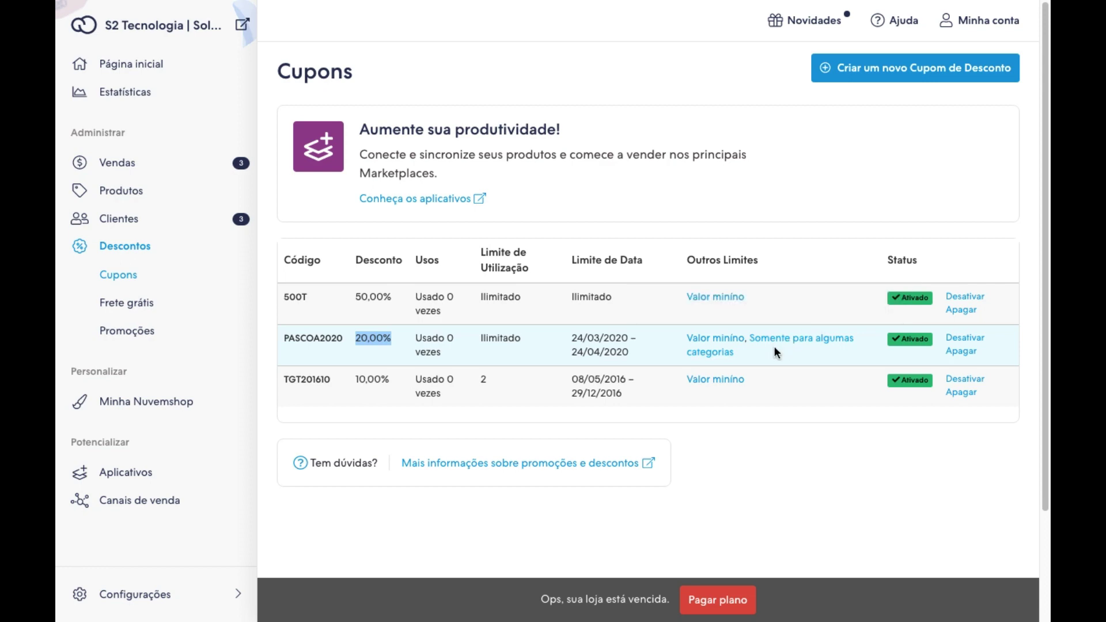
left_click(910, 70)
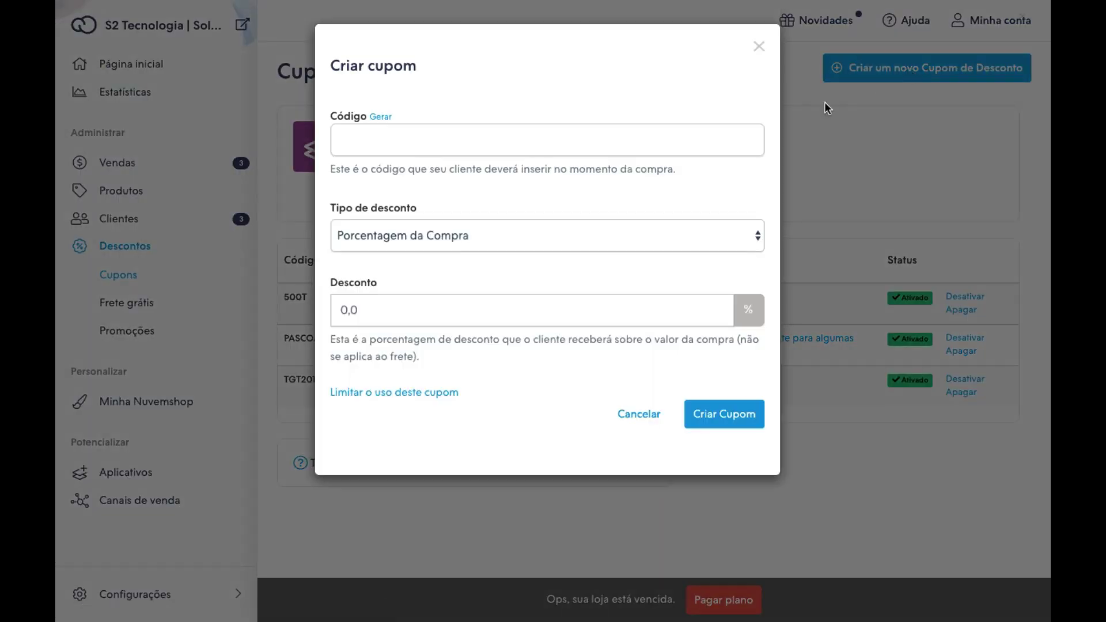
Set the coupon code to CURSO2020 with a 20% Porcentagem da Compra discount.
left_click(370, 140)
type("PROMOMARÇO")
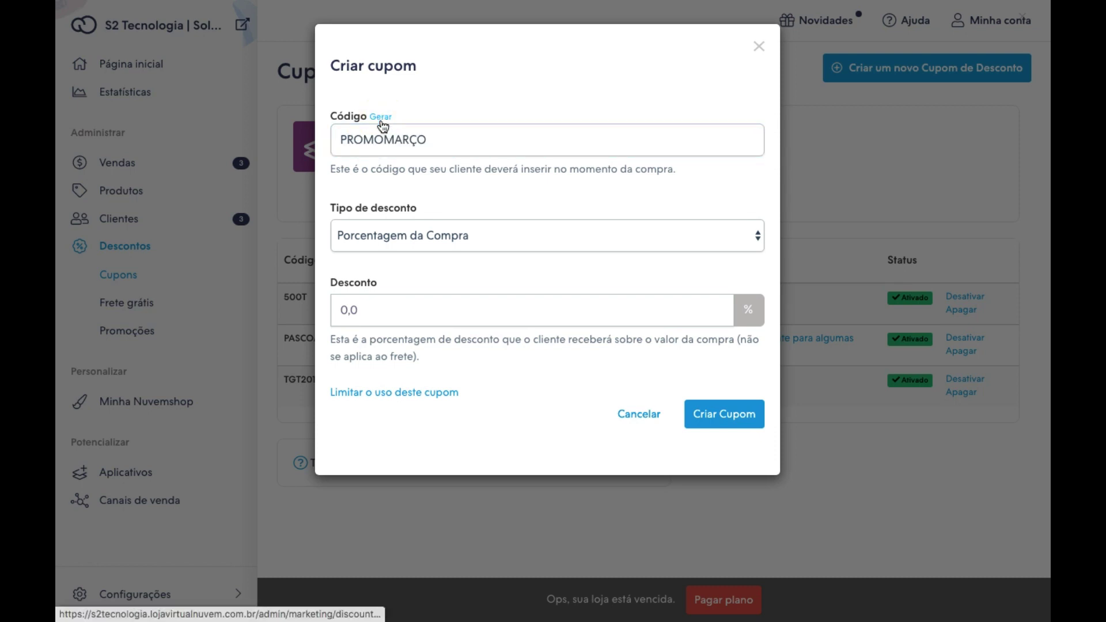
left_click_drag(438, 141, 301, 140)
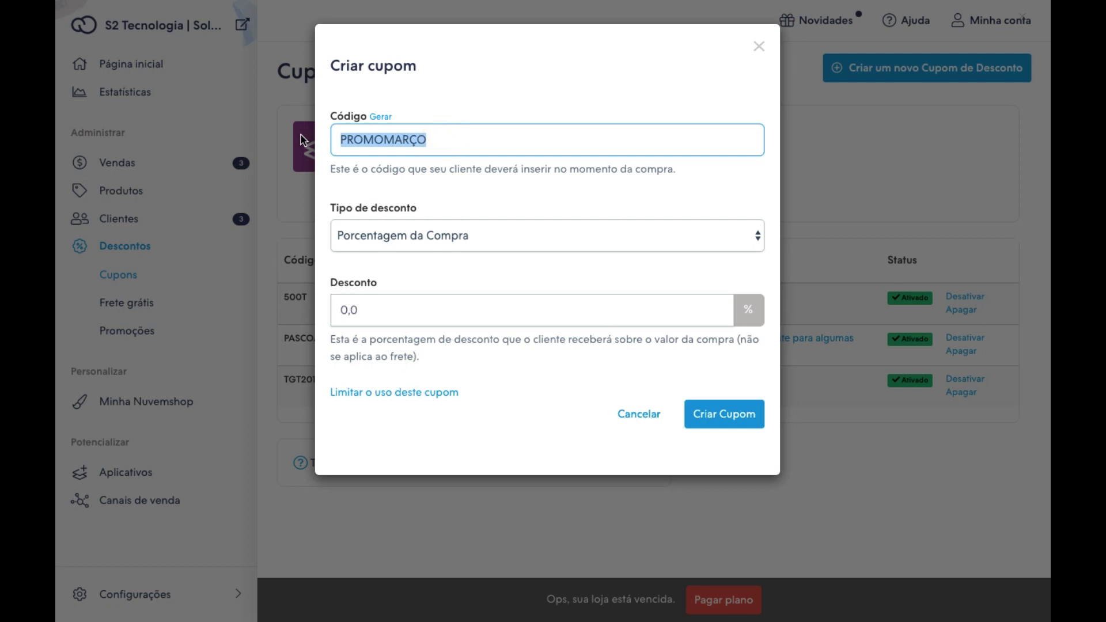
type("CURSO2020")
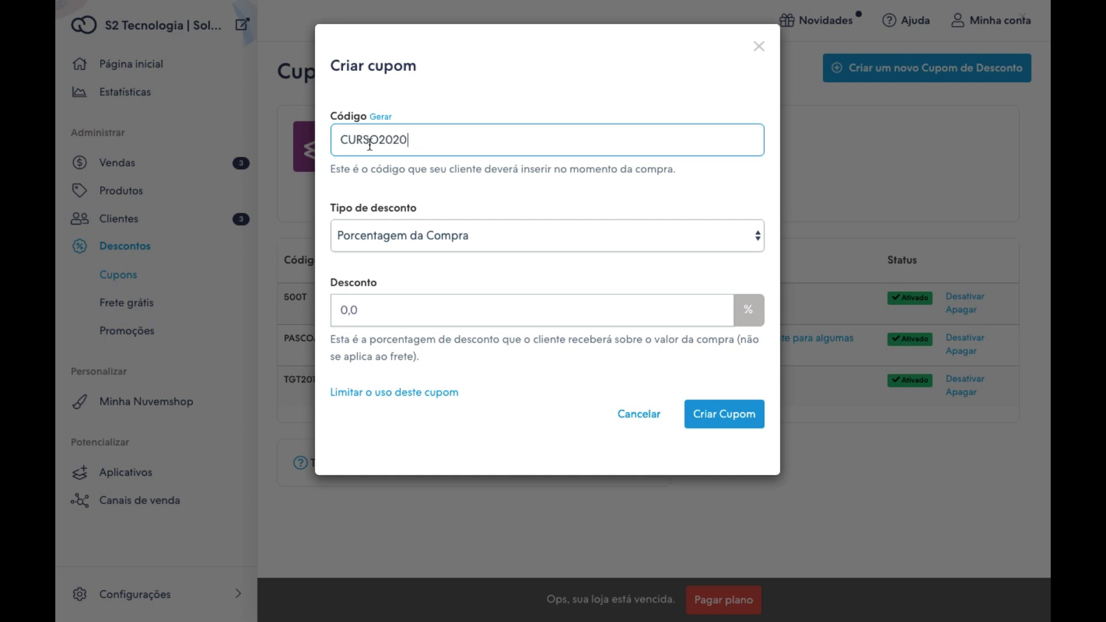
left_click(346, 309)
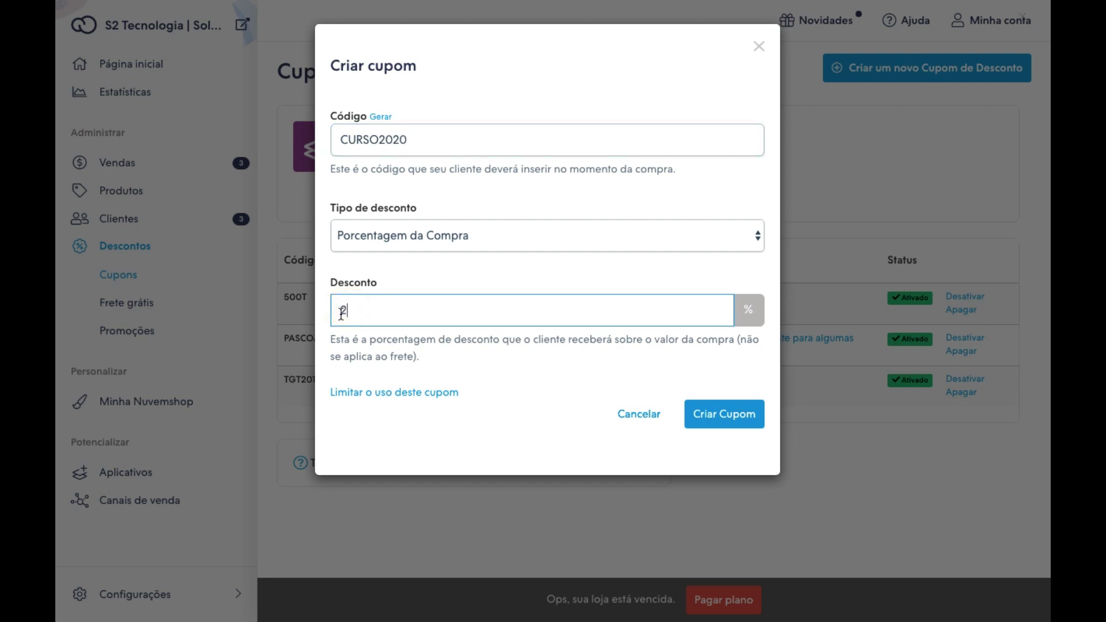
type("20")
left_click(425, 237)
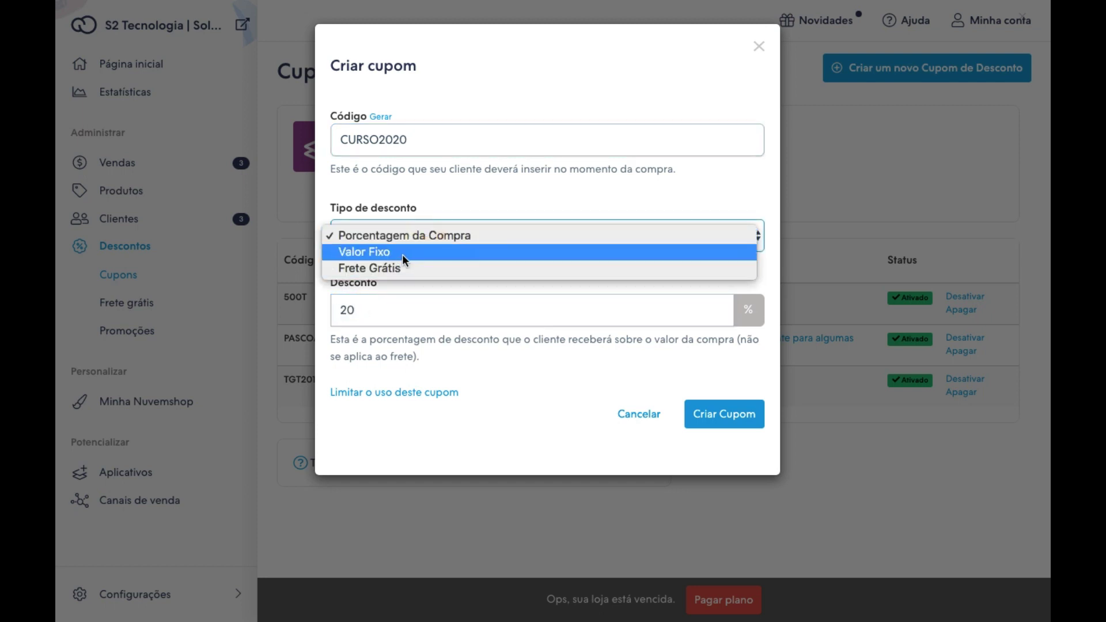
left_click(469, 307)
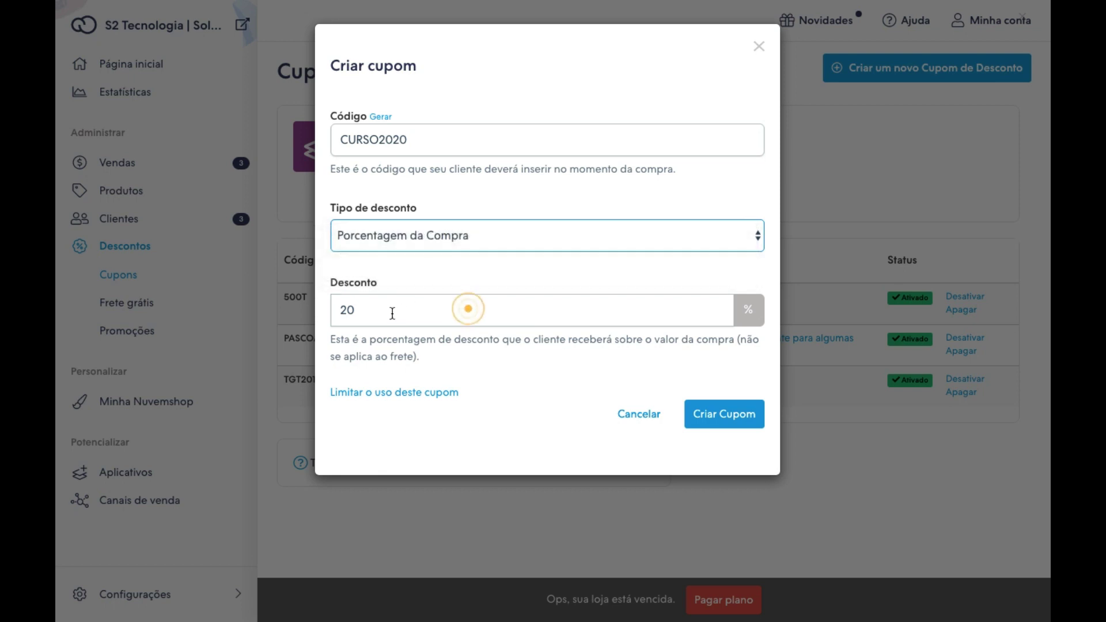
Limit the coupon to a minimum purchase of R$200,00.
left_click(391, 394)
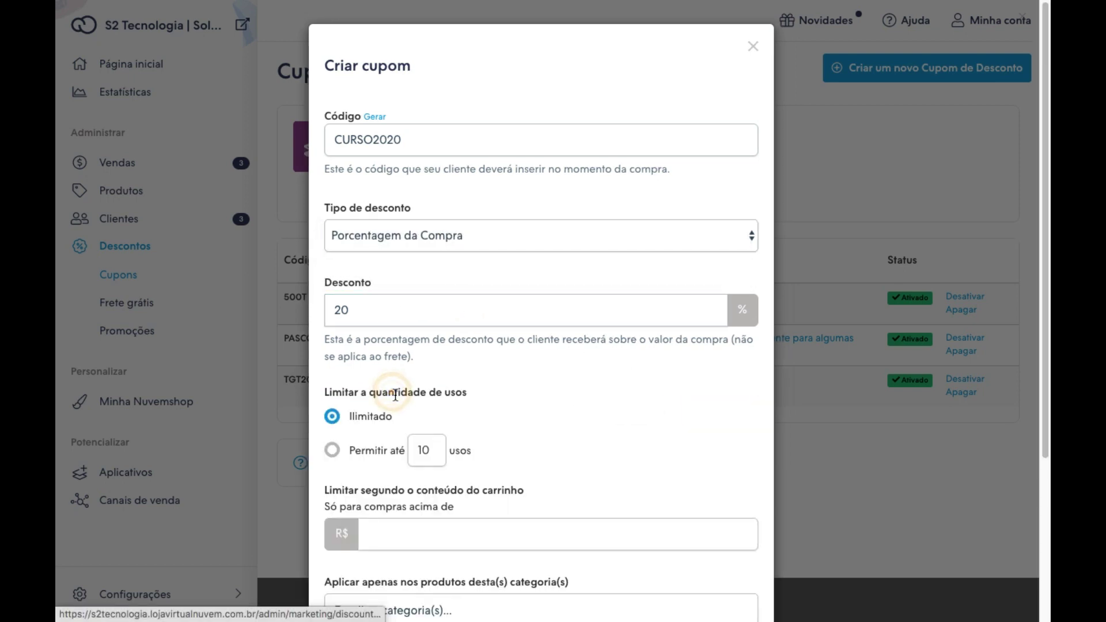
scroll(489, 425, "down", 2)
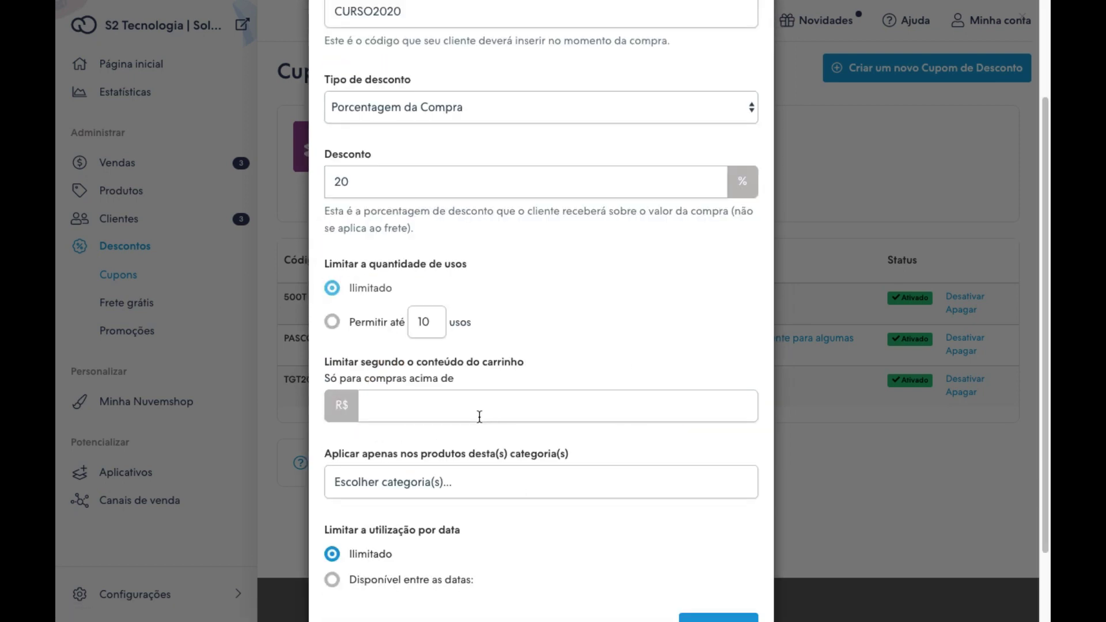
left_click(371, 404)
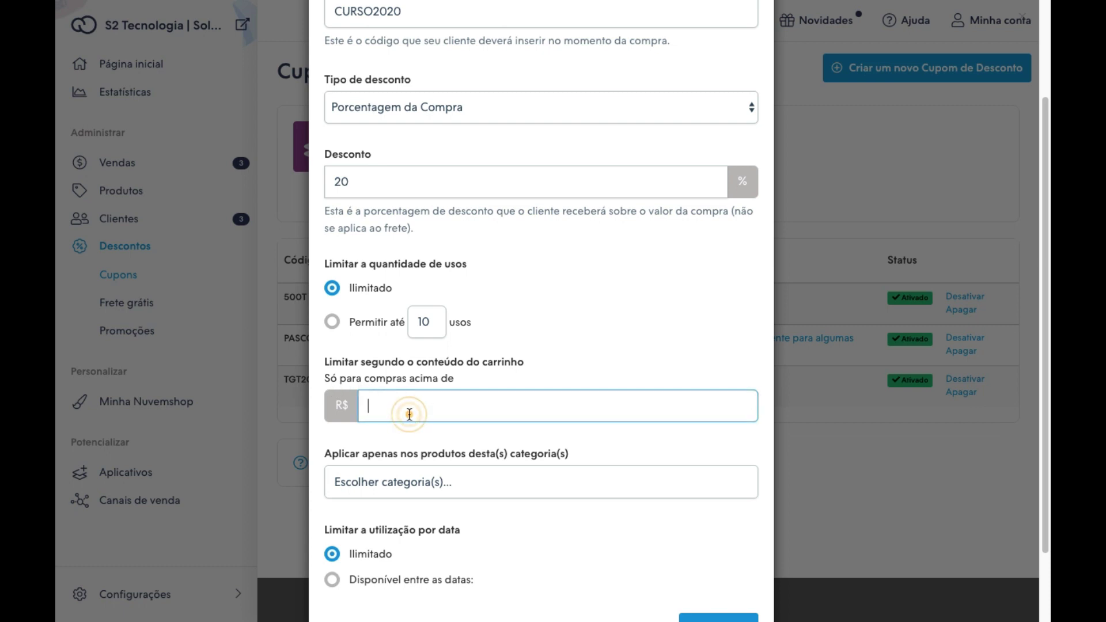
type("200")
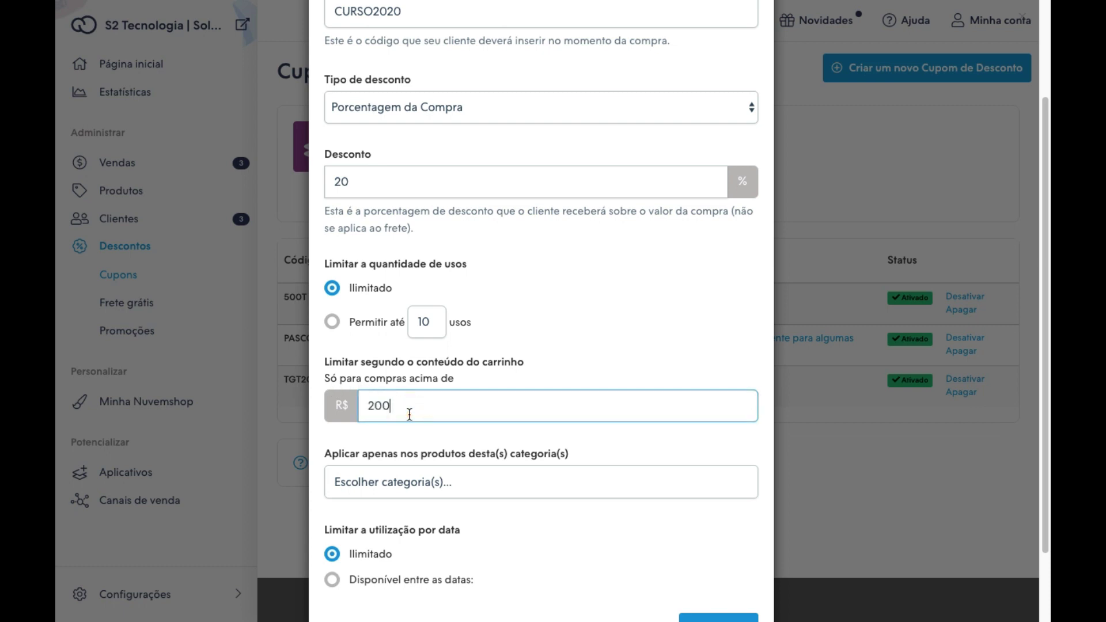
type(",00")
scroll(524, 467, "down", 1)
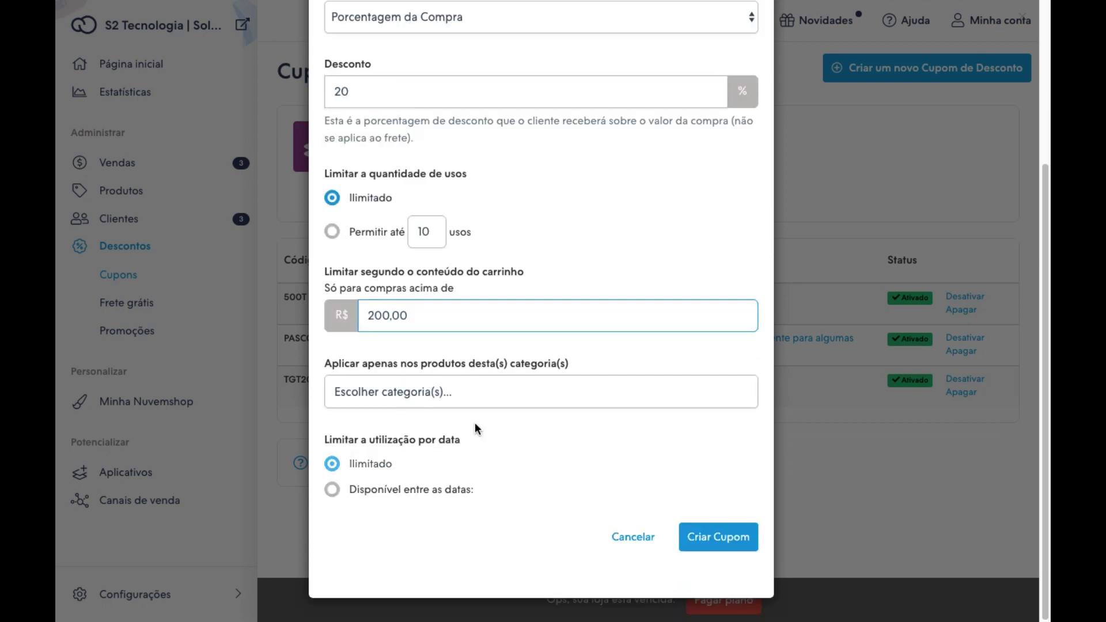
Restrict the coupon to the Loja Virtual category, keep dates Ilimitado, and create it.
left_click(449, 392)
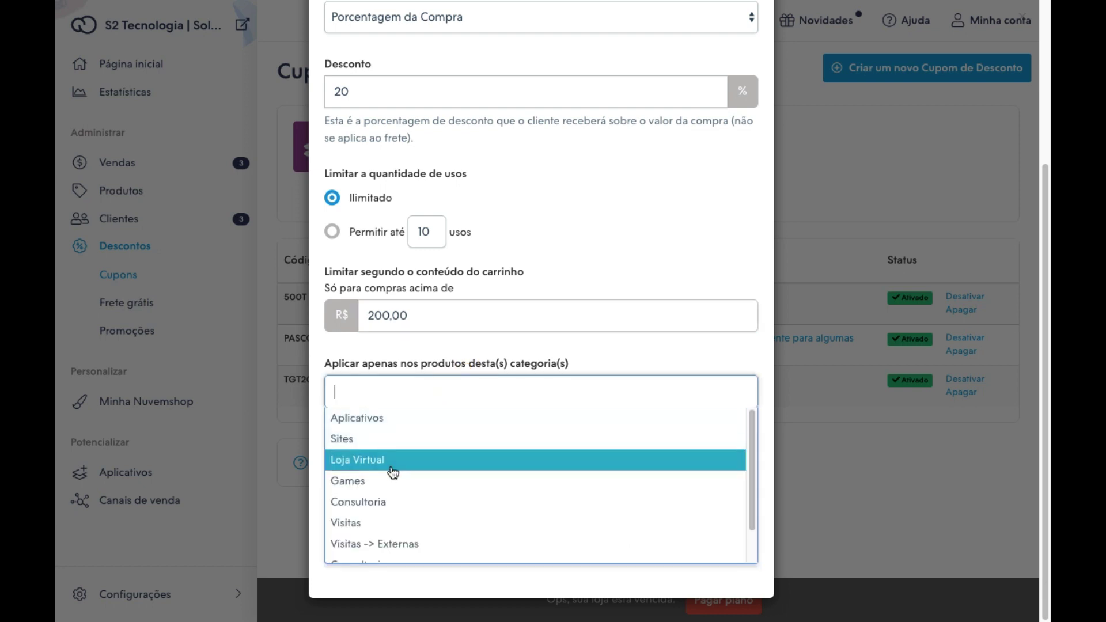
left_click(410, 461)
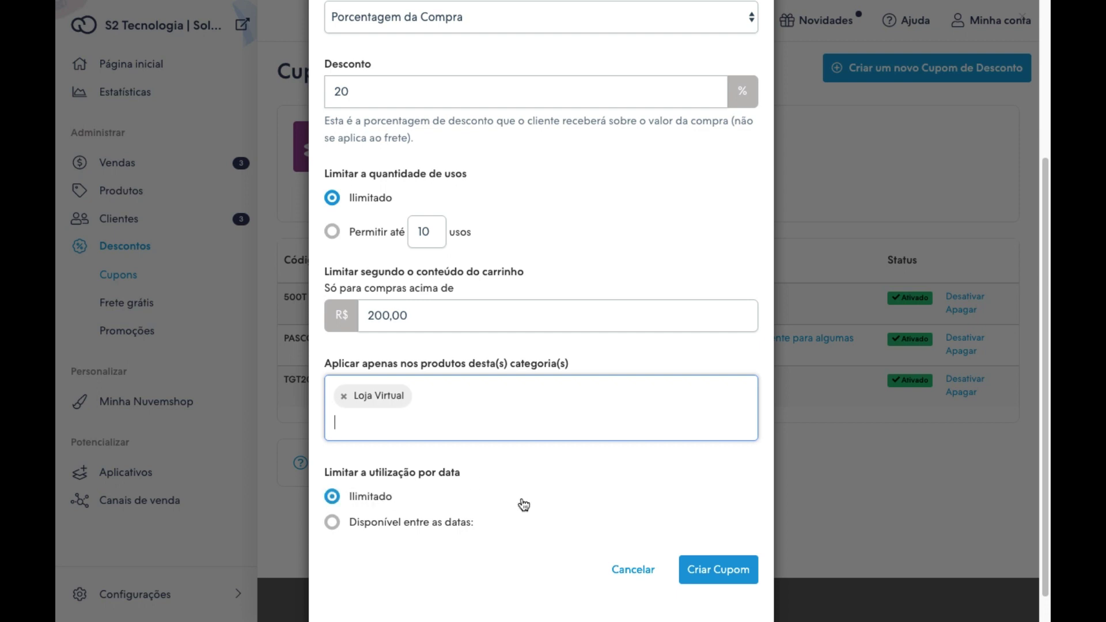
left_click(501, 526)
scroll(583, 521, "down", 2)
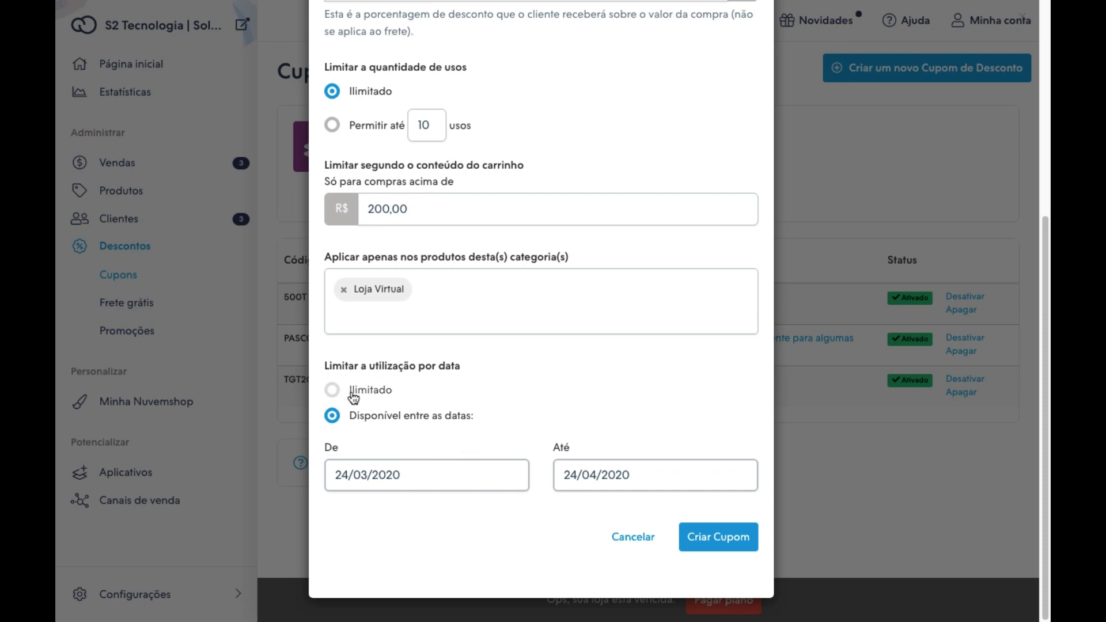
left_click(333, 391)
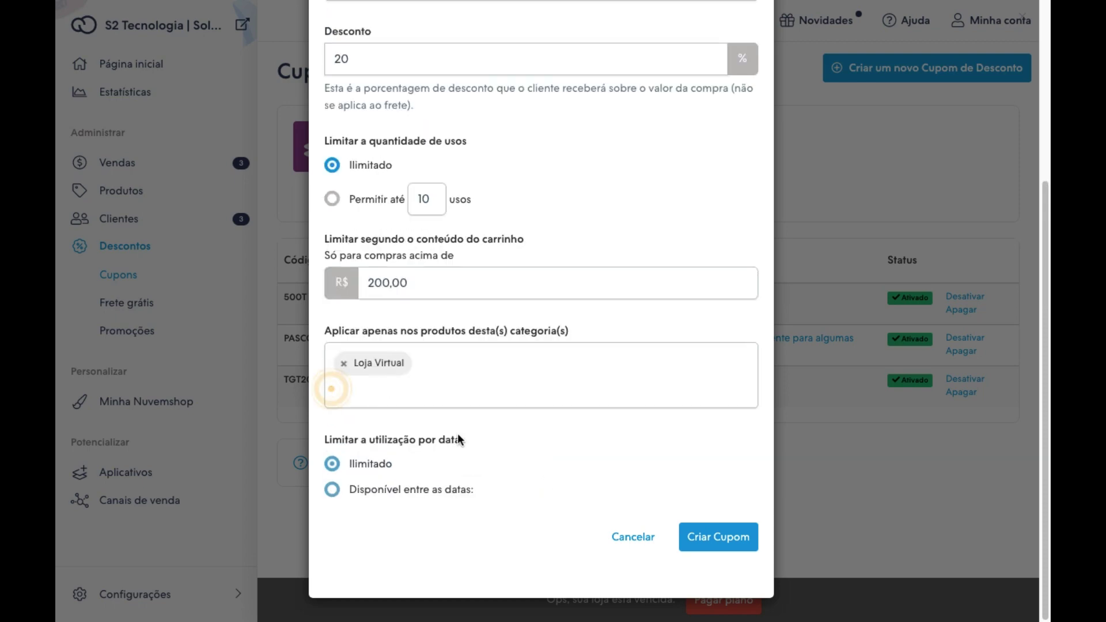
left_click(718, 543)
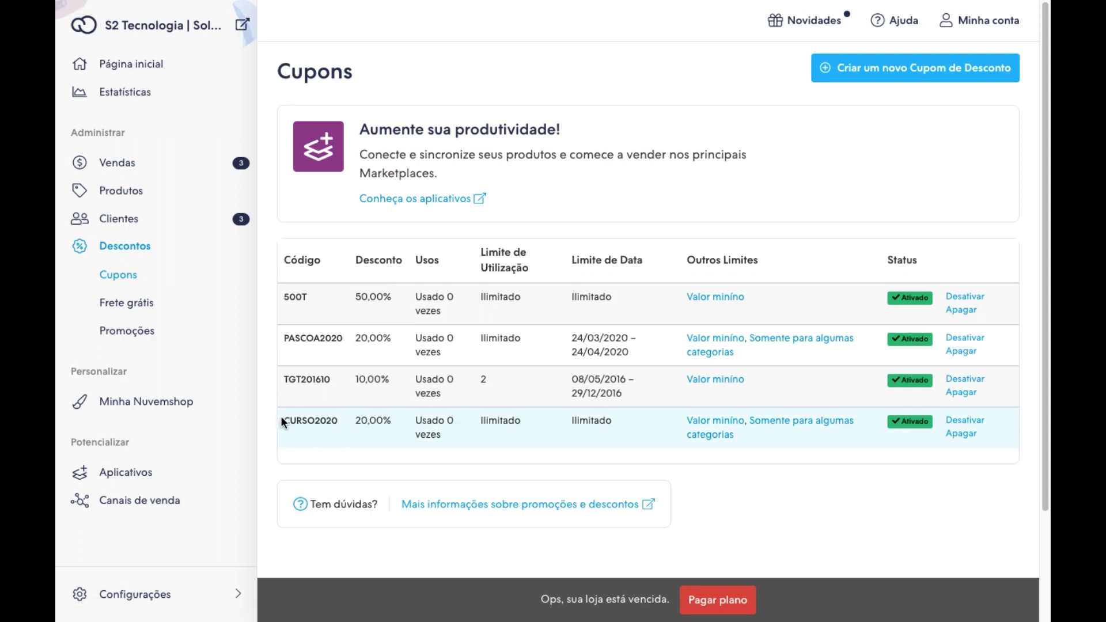
Check the CURSO2020 row in the coupon list, then go to the Frete grátis page.
left_click_drag(283, 418, 630, 427)
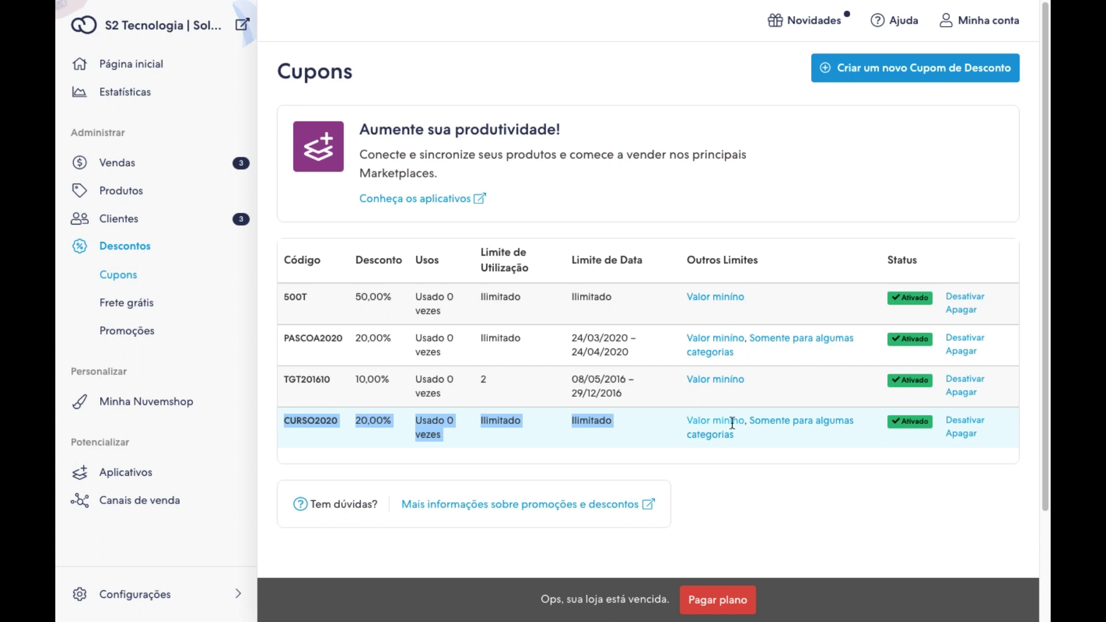
left_click_drag(732, 424, 301, 430)
left_click(114, 305)
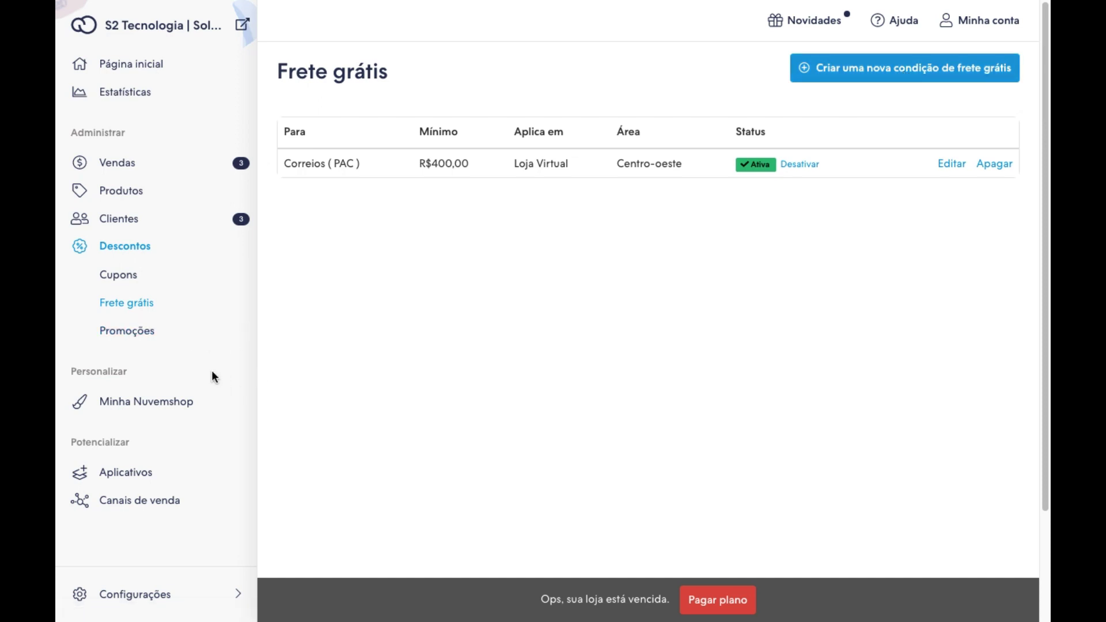
Go to the Promoções page and start creating the first promotion.
left_click(126, 334)
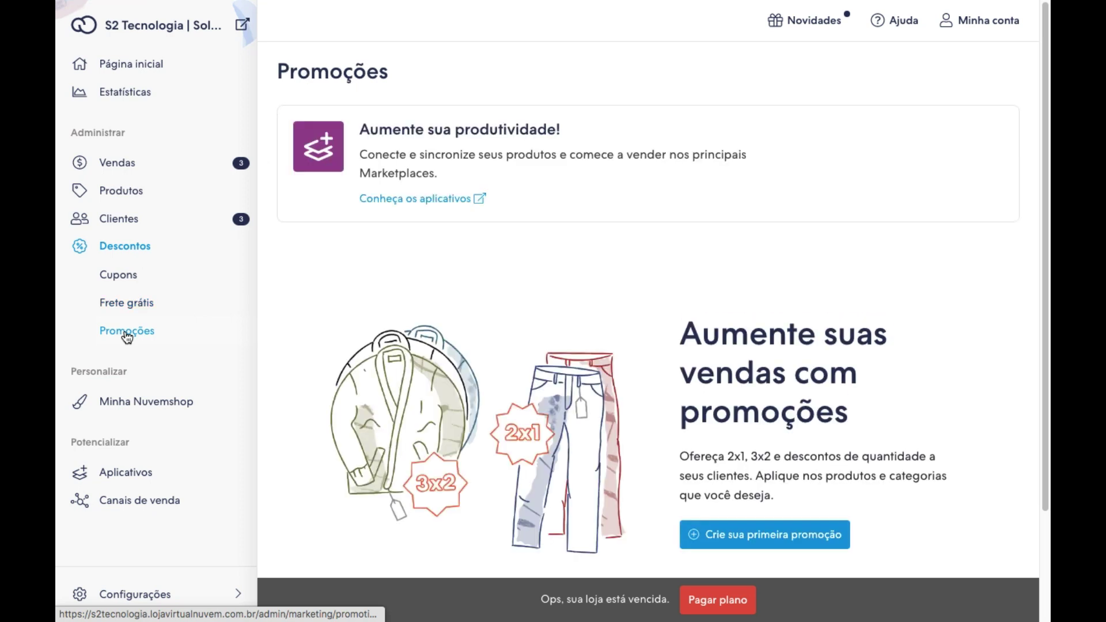
scroll(781, 352, "down", 2)
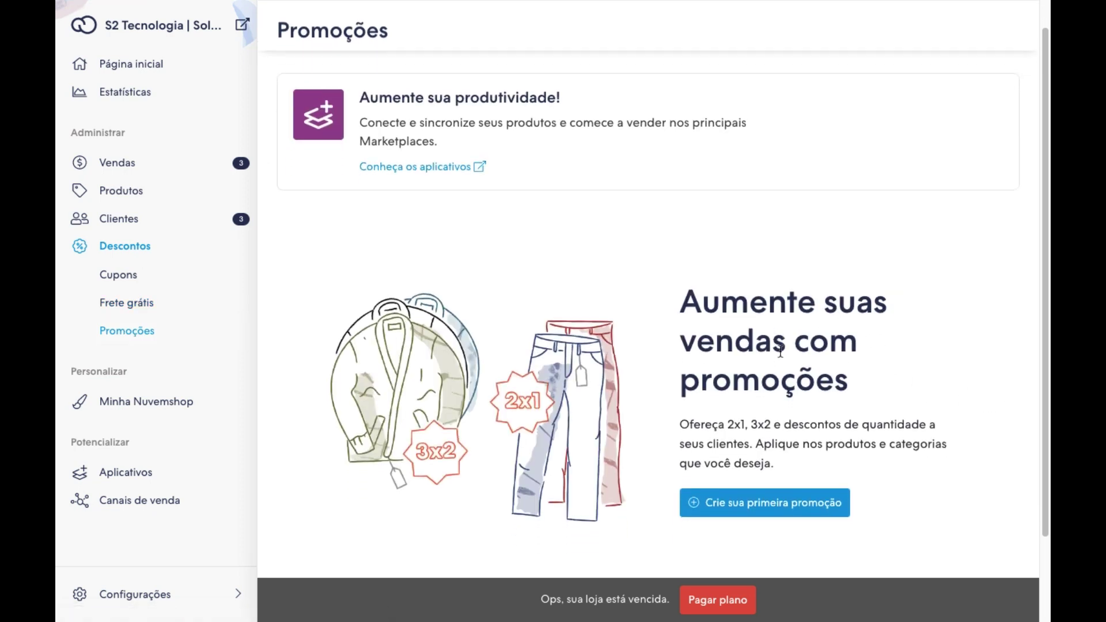
scroll(778, 357, "down", 1)
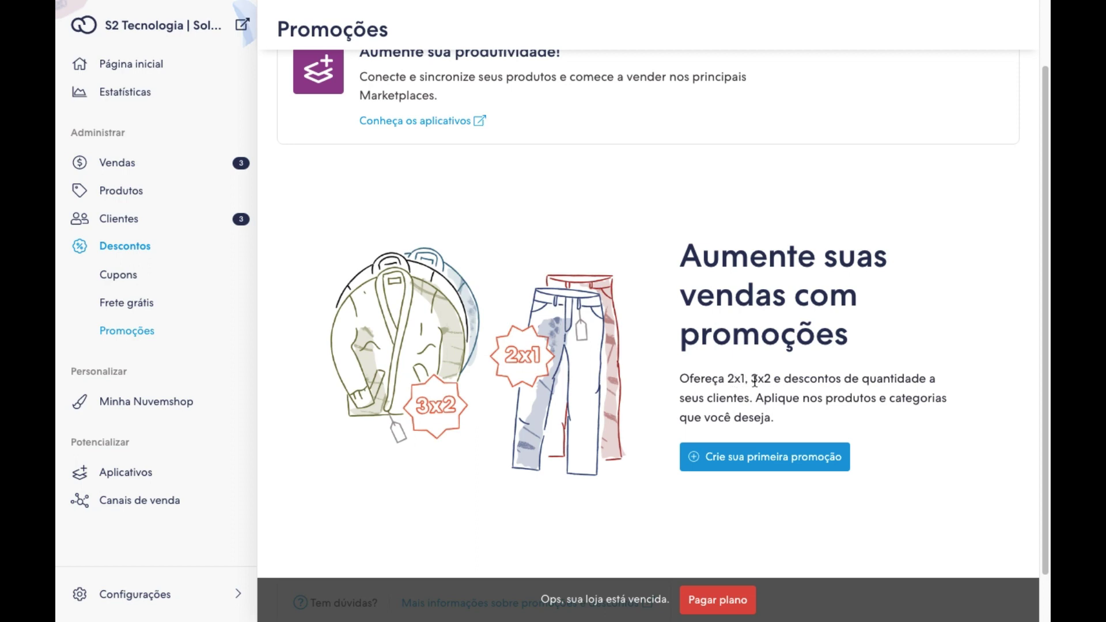
left_click(767, 457)
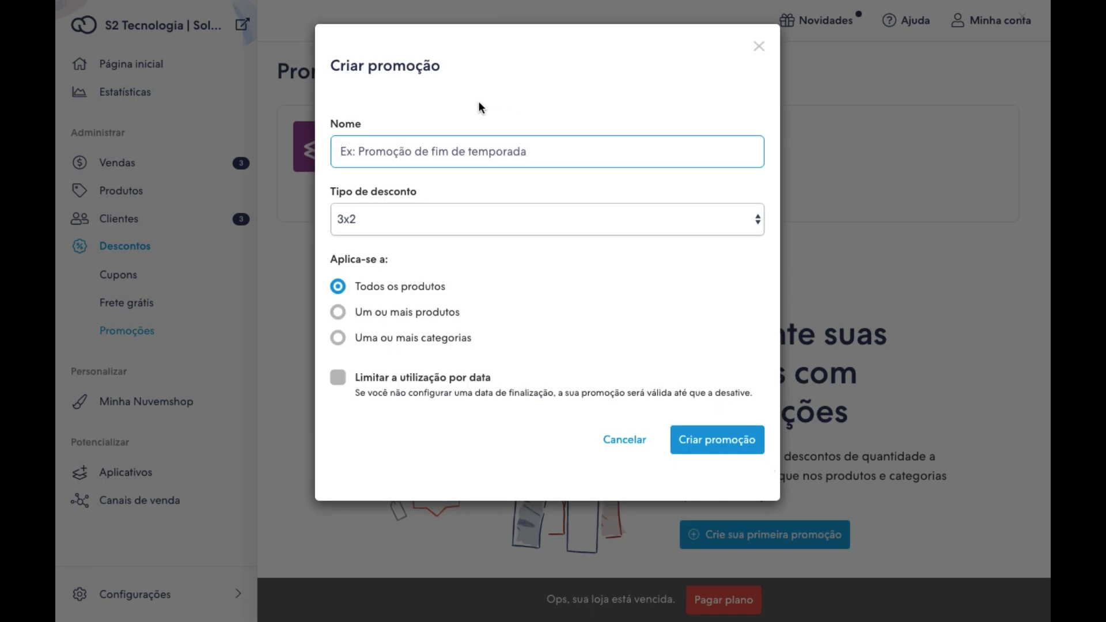
Name it Promoção2020, keep 3x2 on Todos os produtos, and create the promotion.
left_click(421, 153)
type("Promoção")
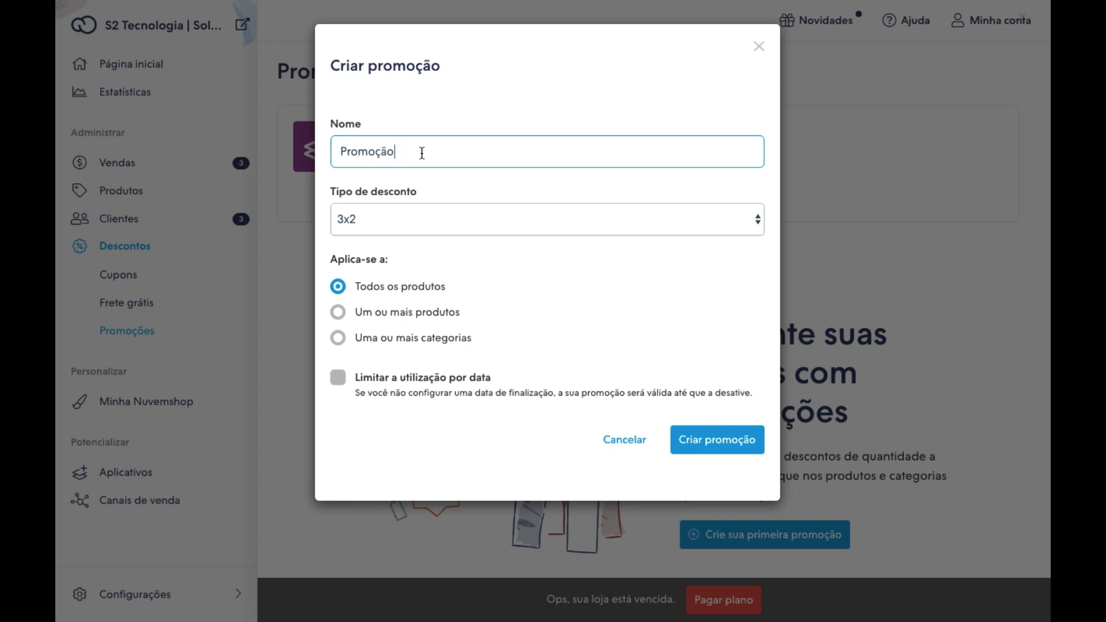
type("2020")
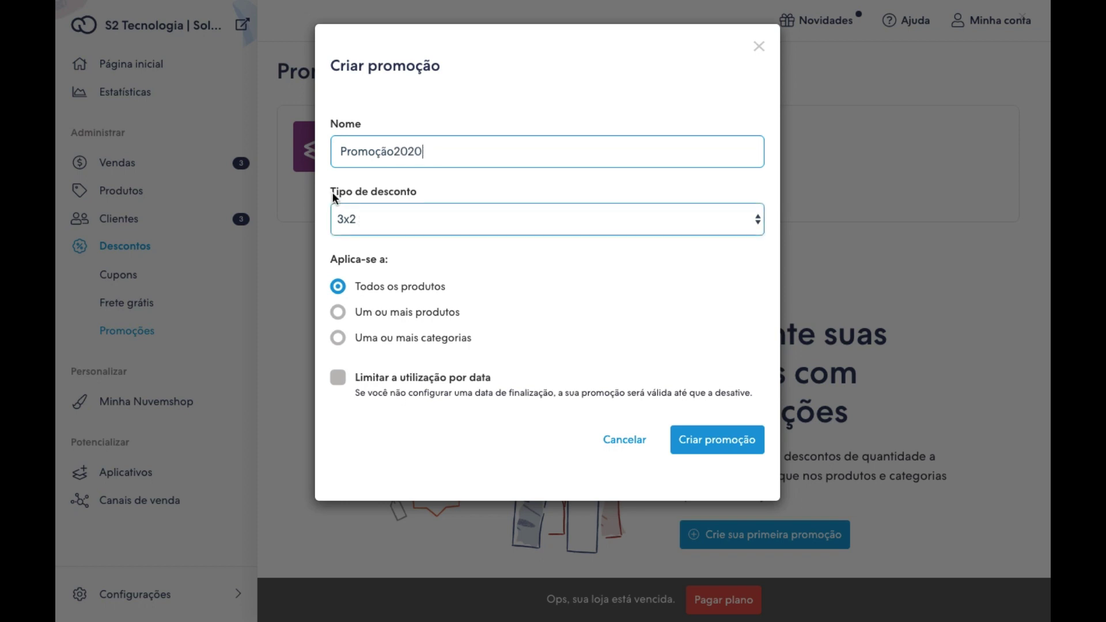
left_click(344, 312)
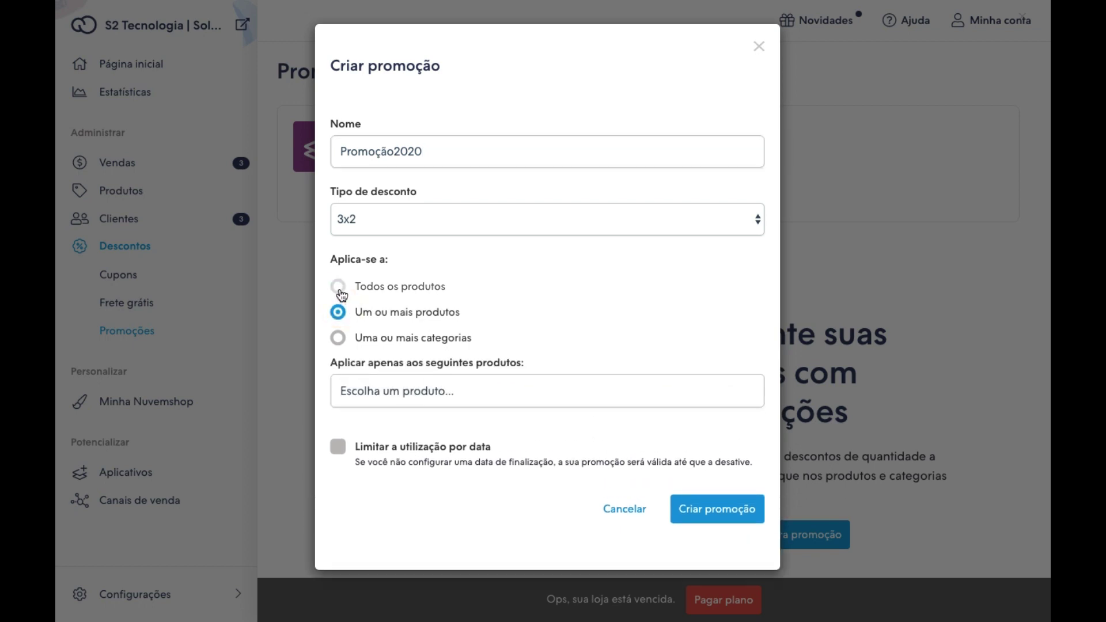
left_click(339, 288)
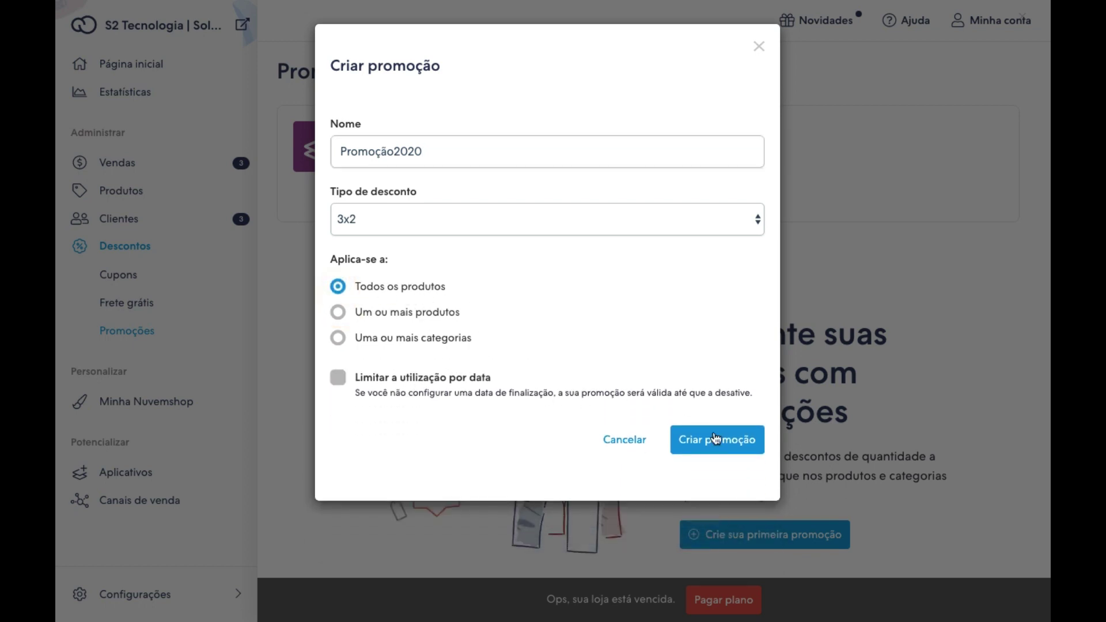
left_click(714, 446)
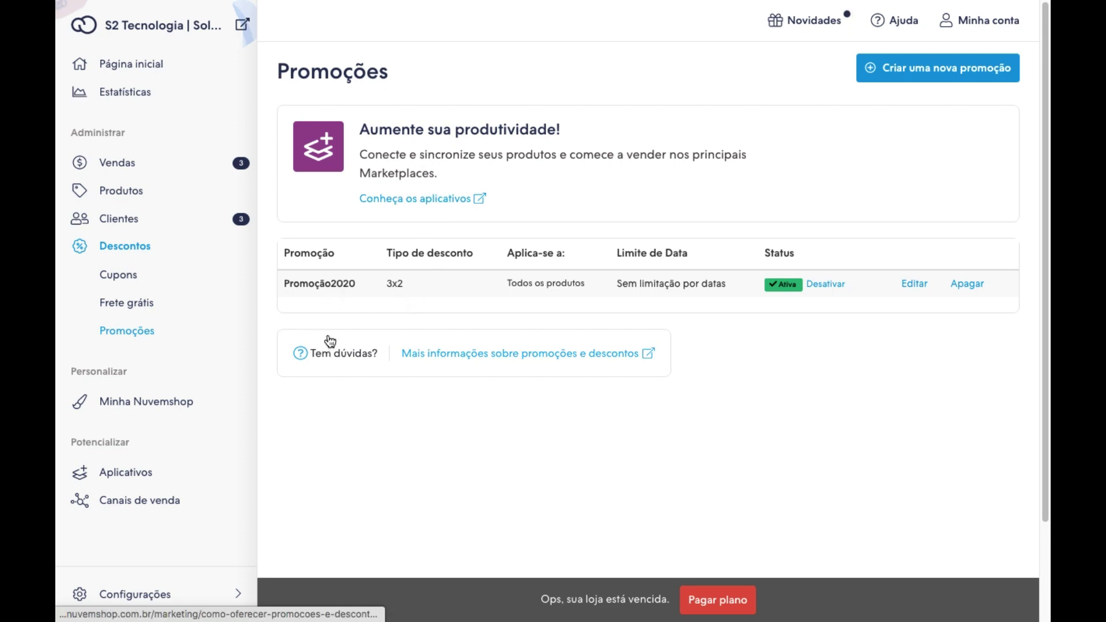
Reload the promotions list, then open the Injustice 2 Legendary Edition PS4 product page in the storefront.
left_click(178, 349)
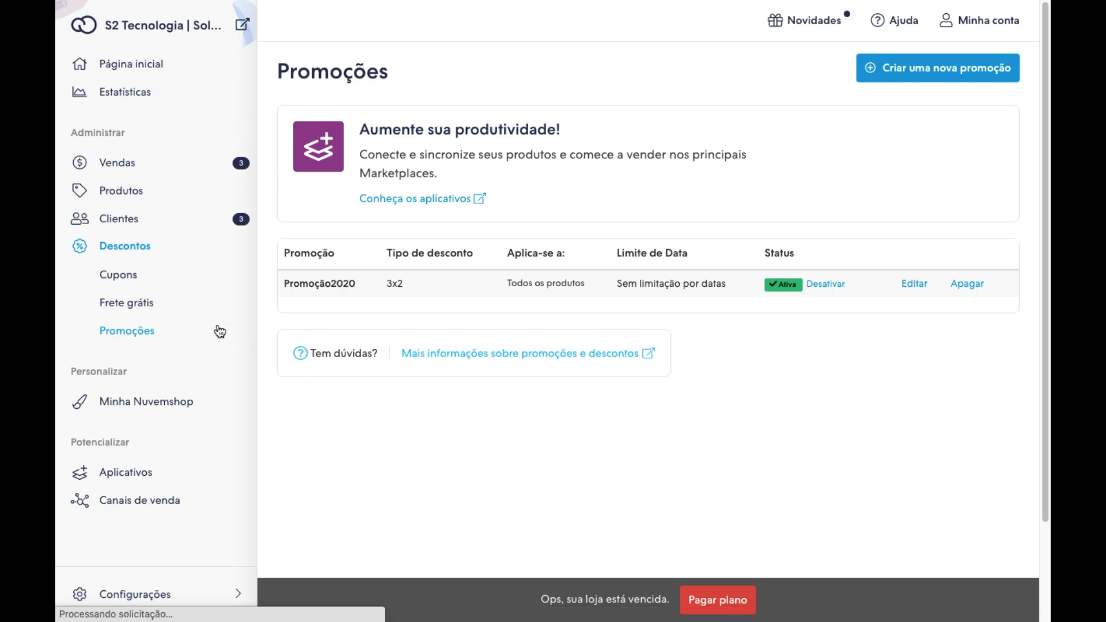
left_click(148, 345)
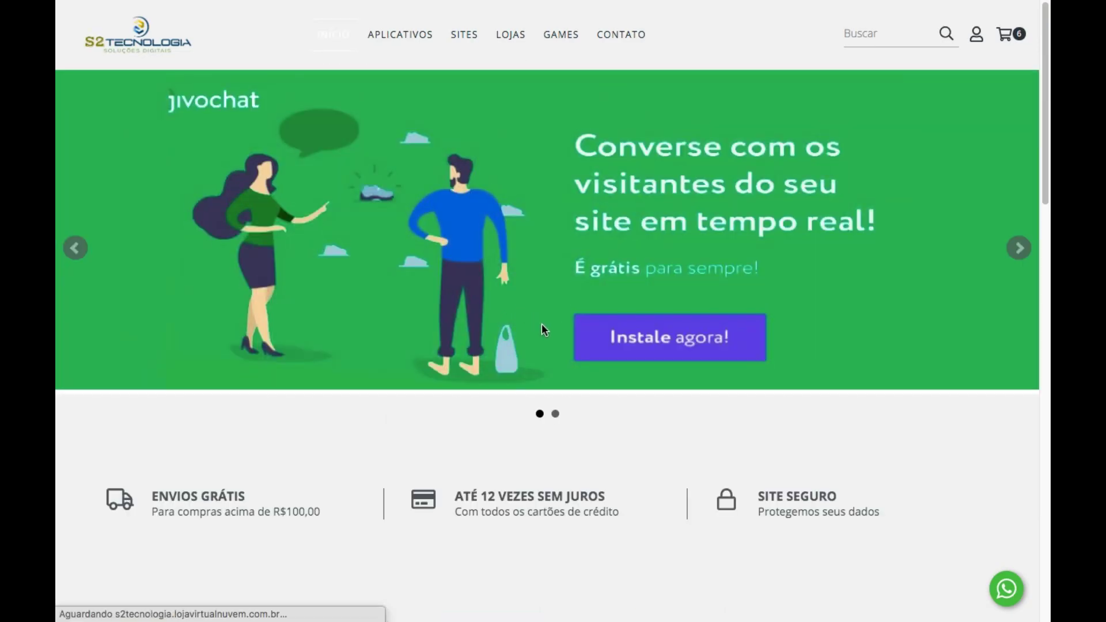
scroll(543, 329, "down", 6)
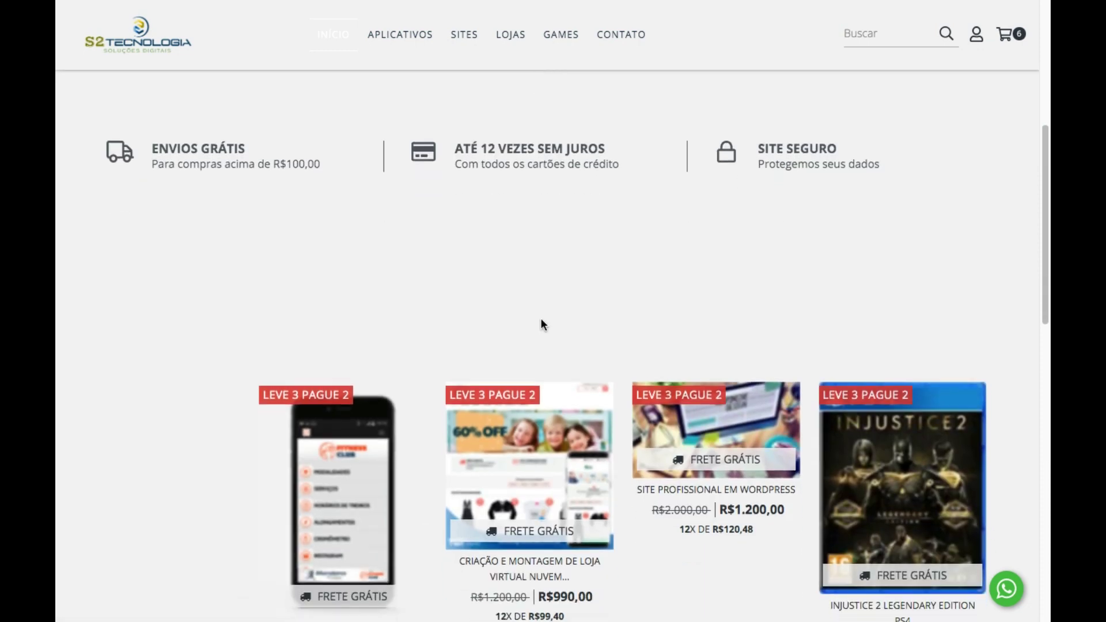
scroll(541, 320, "down", 3)
scroll(548, 306, "down", 1)
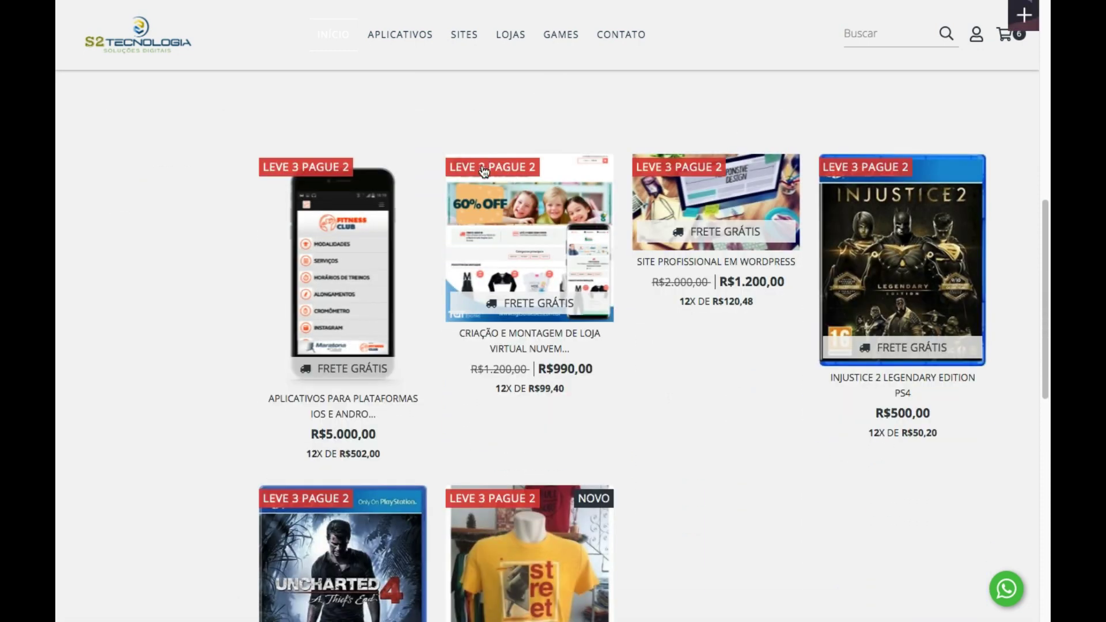
scroll(835, 214, "down", 1)
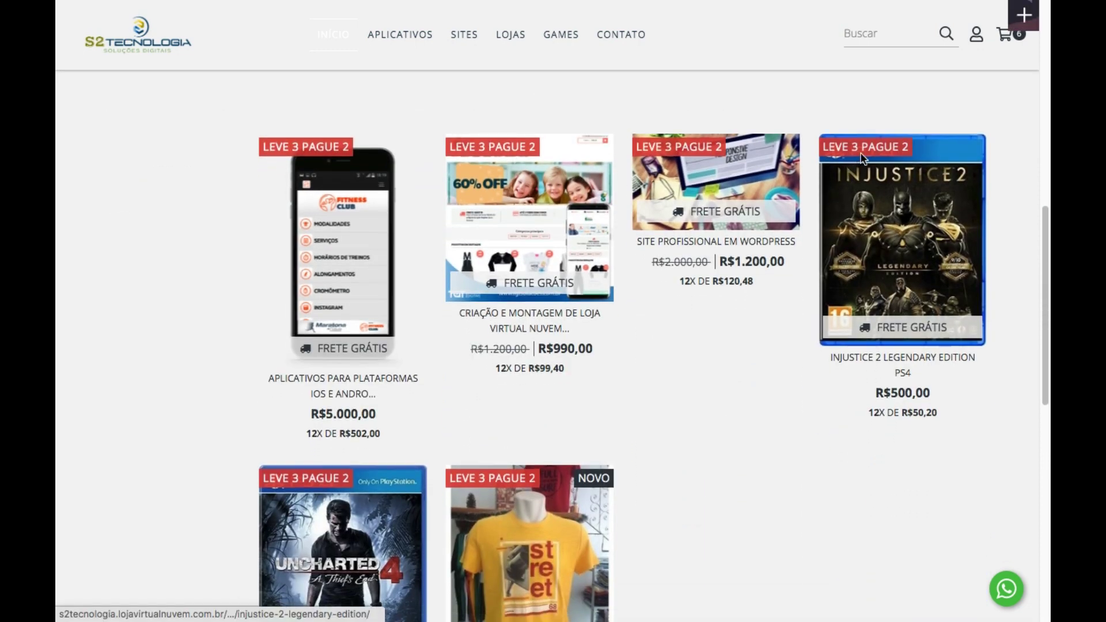
left_click(883, 361)
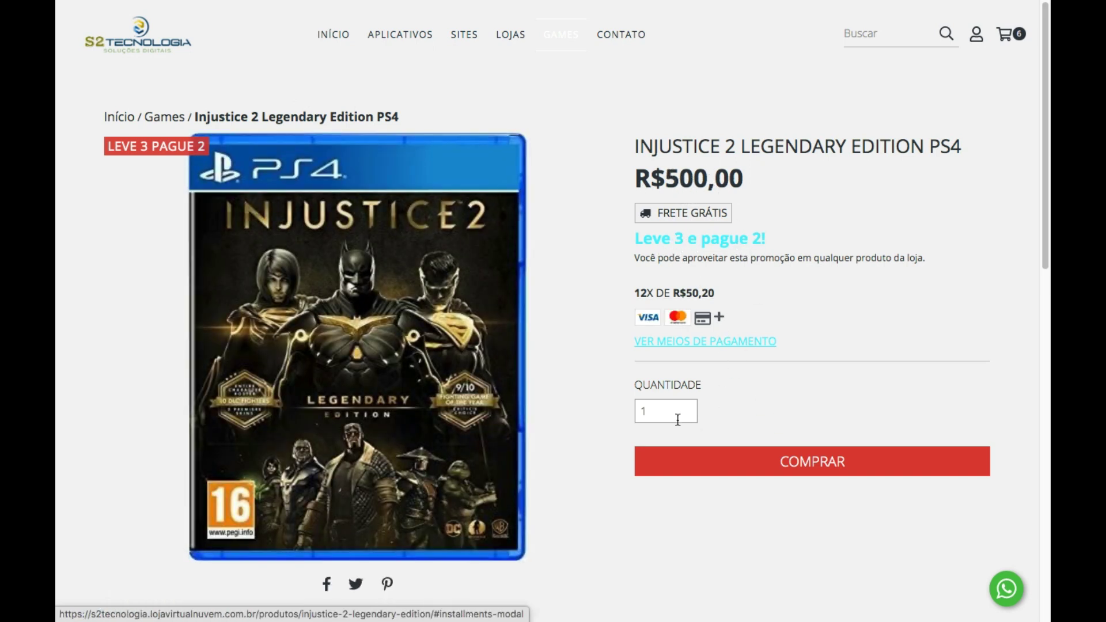
Add three copies of Injustice 2 to the cart.
left_click(691, 408)
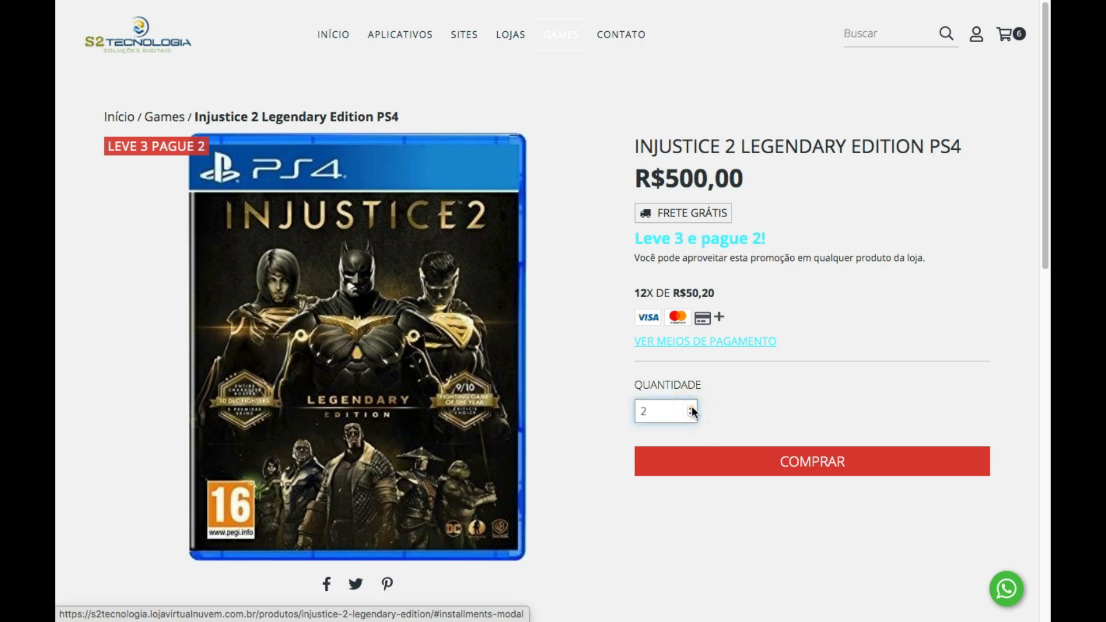
left_click(691, 408)
left_click(811, 460)
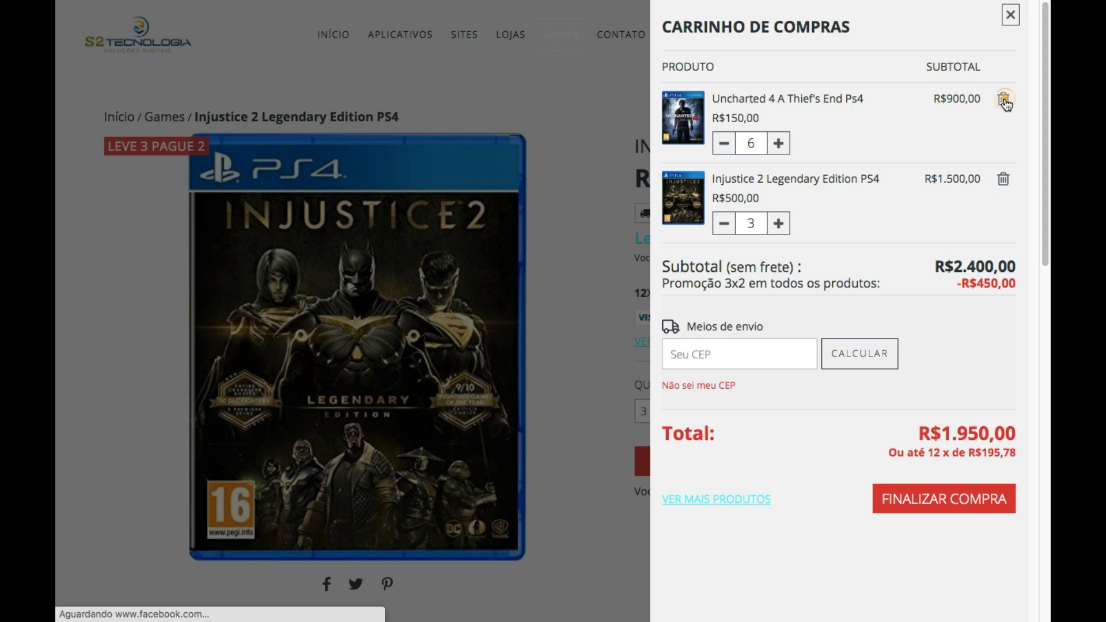
Remove Uncharted 4, check the R$1.500,00 subtotal and -R$500,00 discount, and close the cart.
left_click(1003, 101)
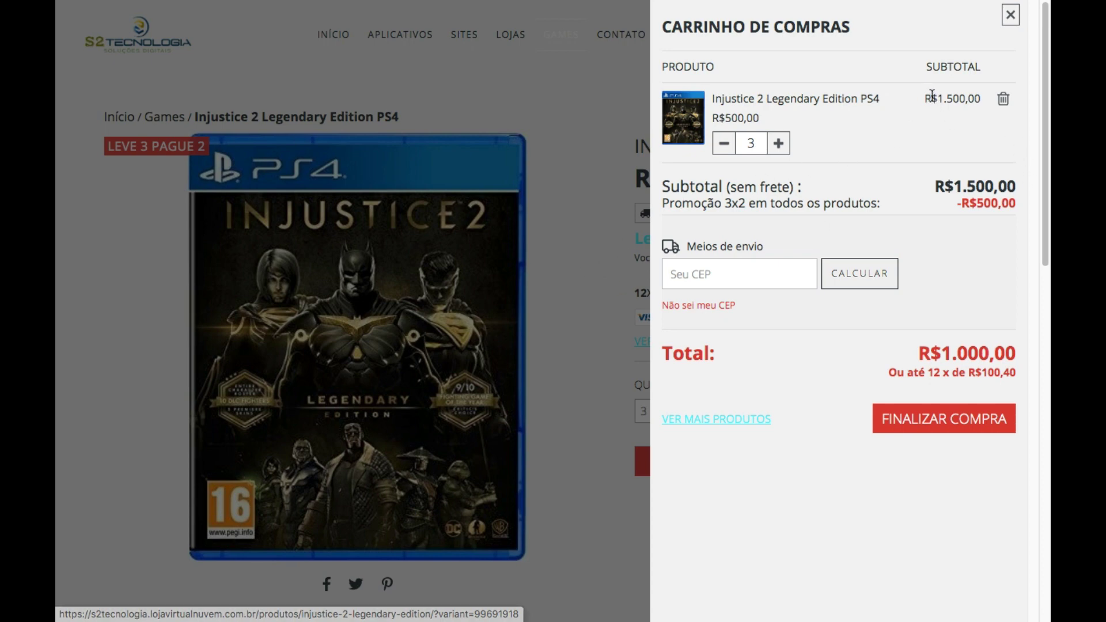
left_click_drag(932, 97, 981, 167)
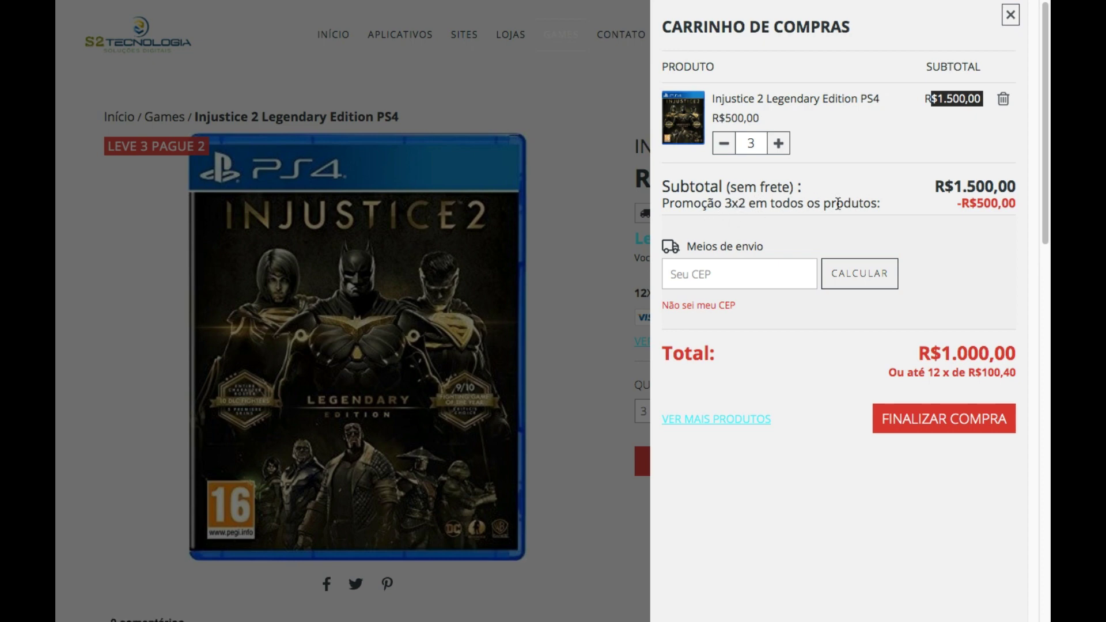
left_click_drag(956, 203, 1017, 207)
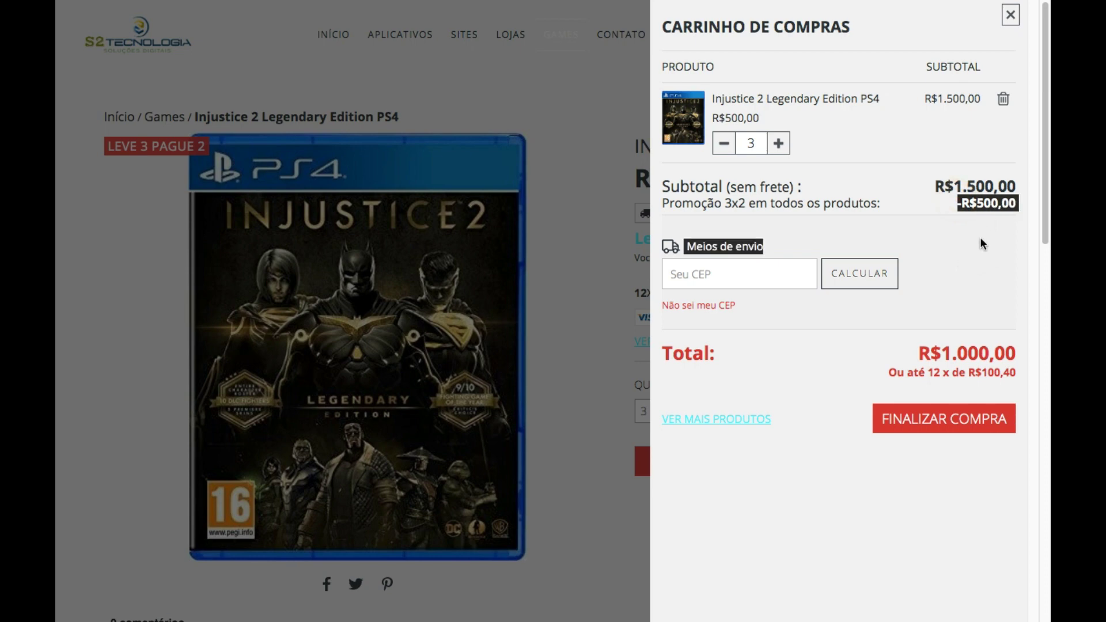
left_click(966, 288)
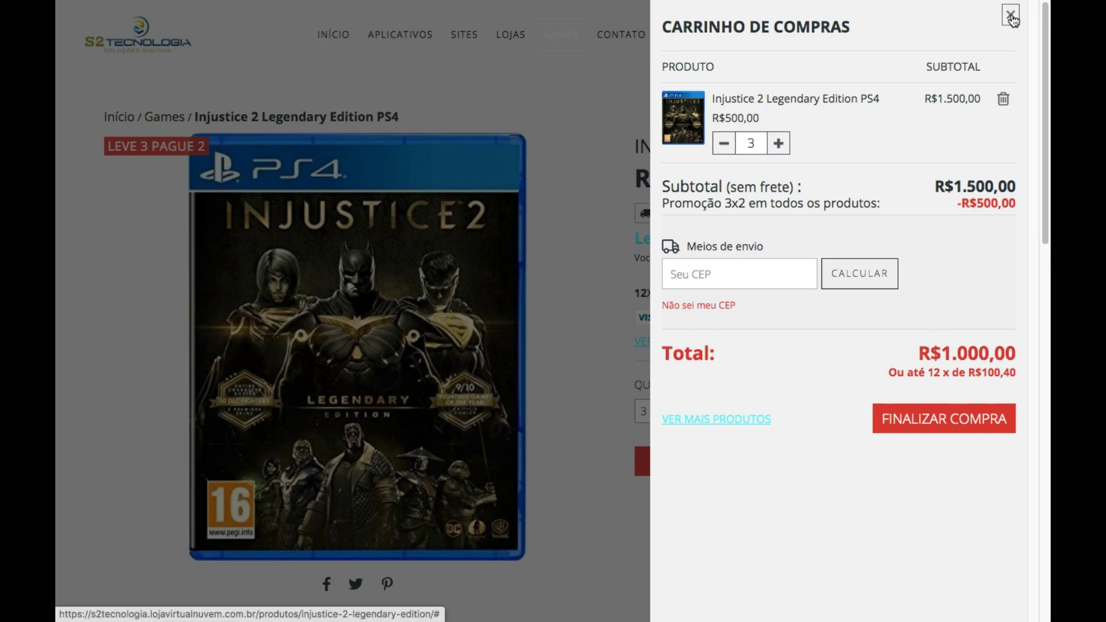
left_click(1011, 16)
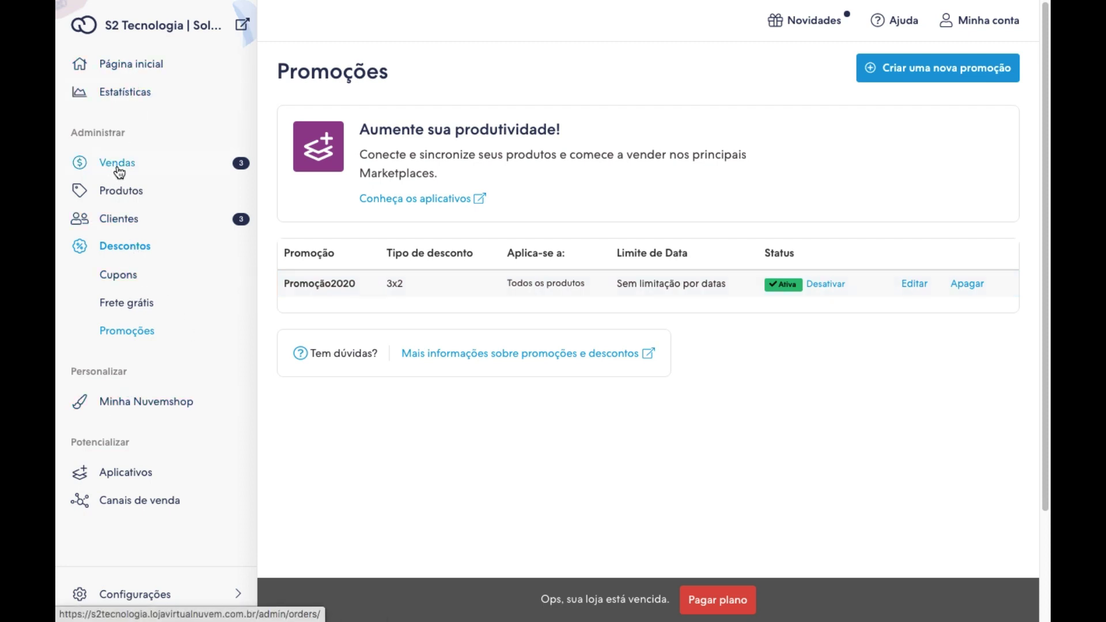
Open the Cupons list showing CURSO2020 and expand the Minha Nuvemshop menu.
left_click(109, 252)
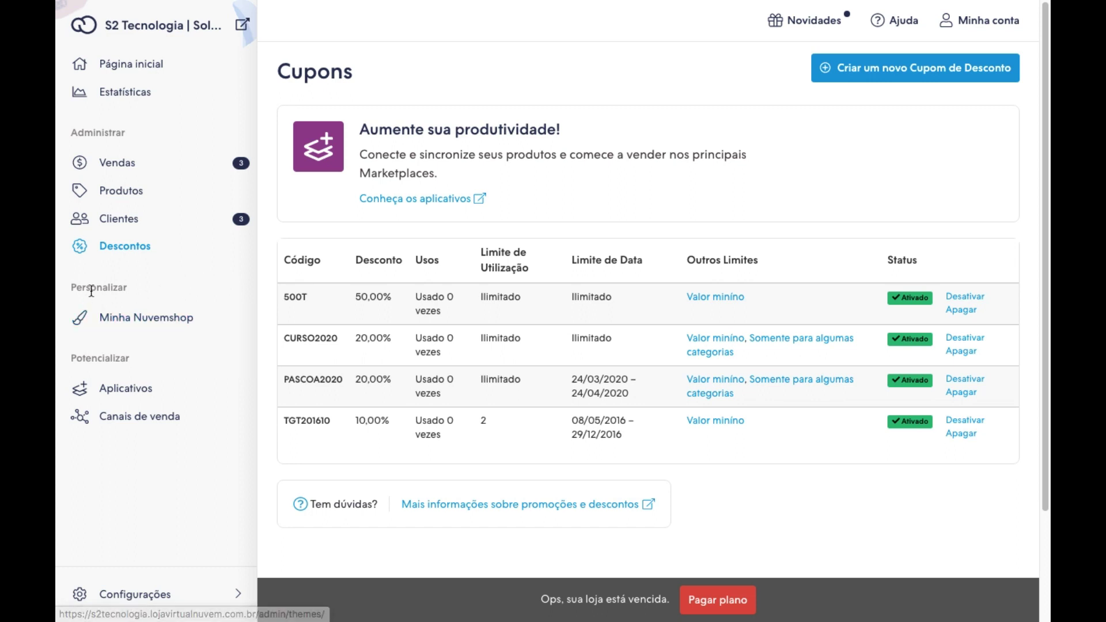
left_click(116, 320)
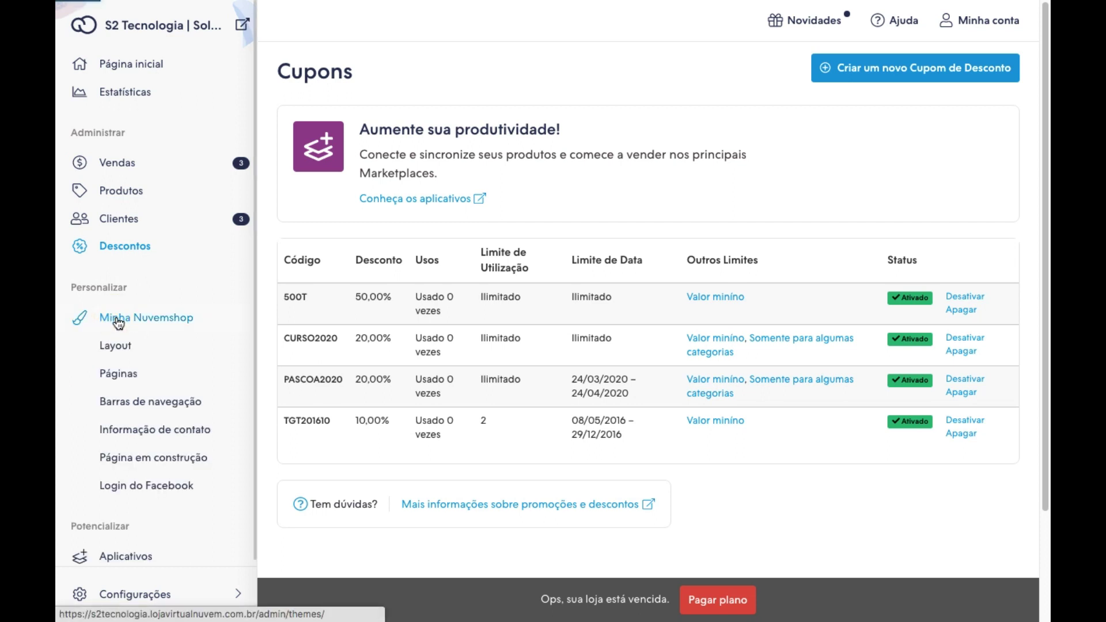